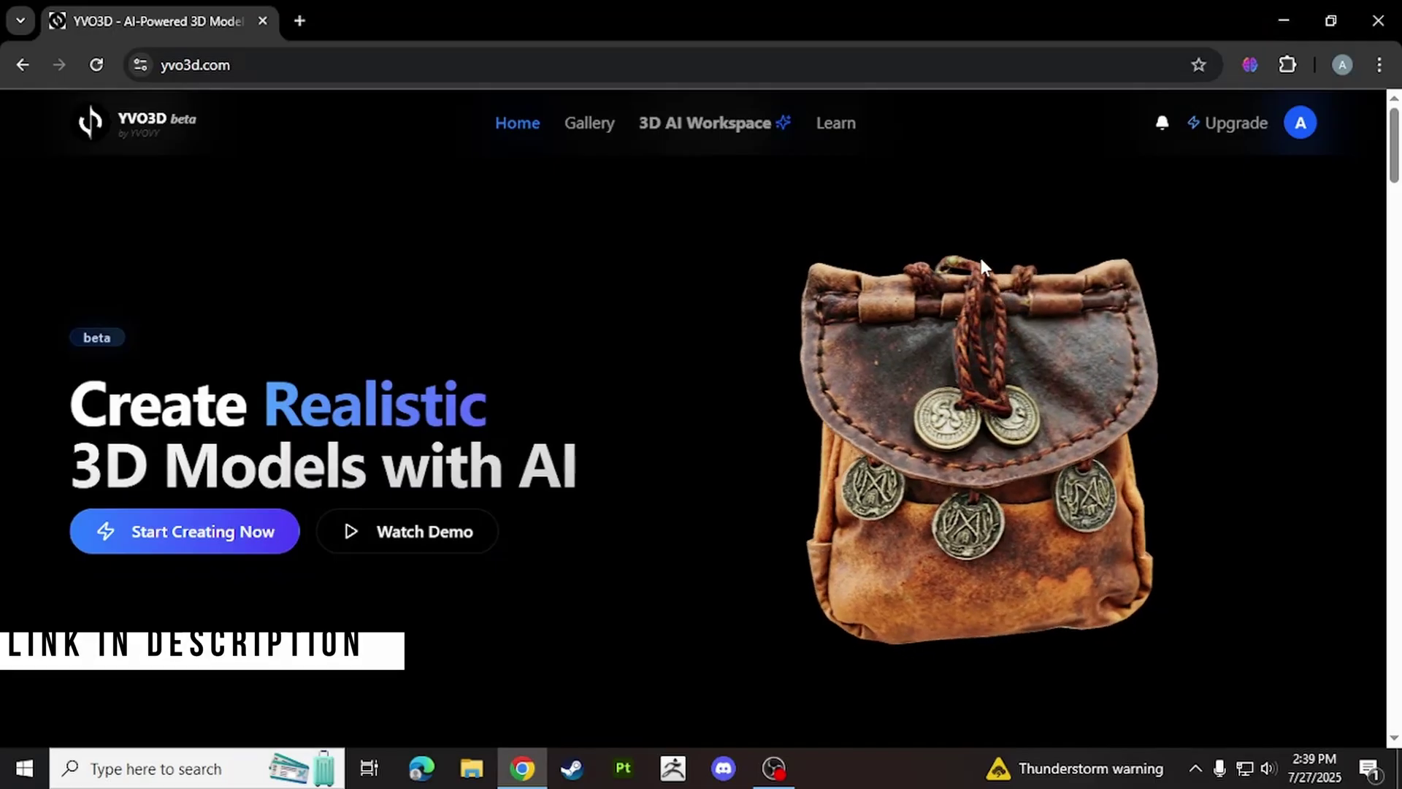
# - Show the site in full screen and open the YVO Gallery to look over its sample models
pyautogui.press('F11')
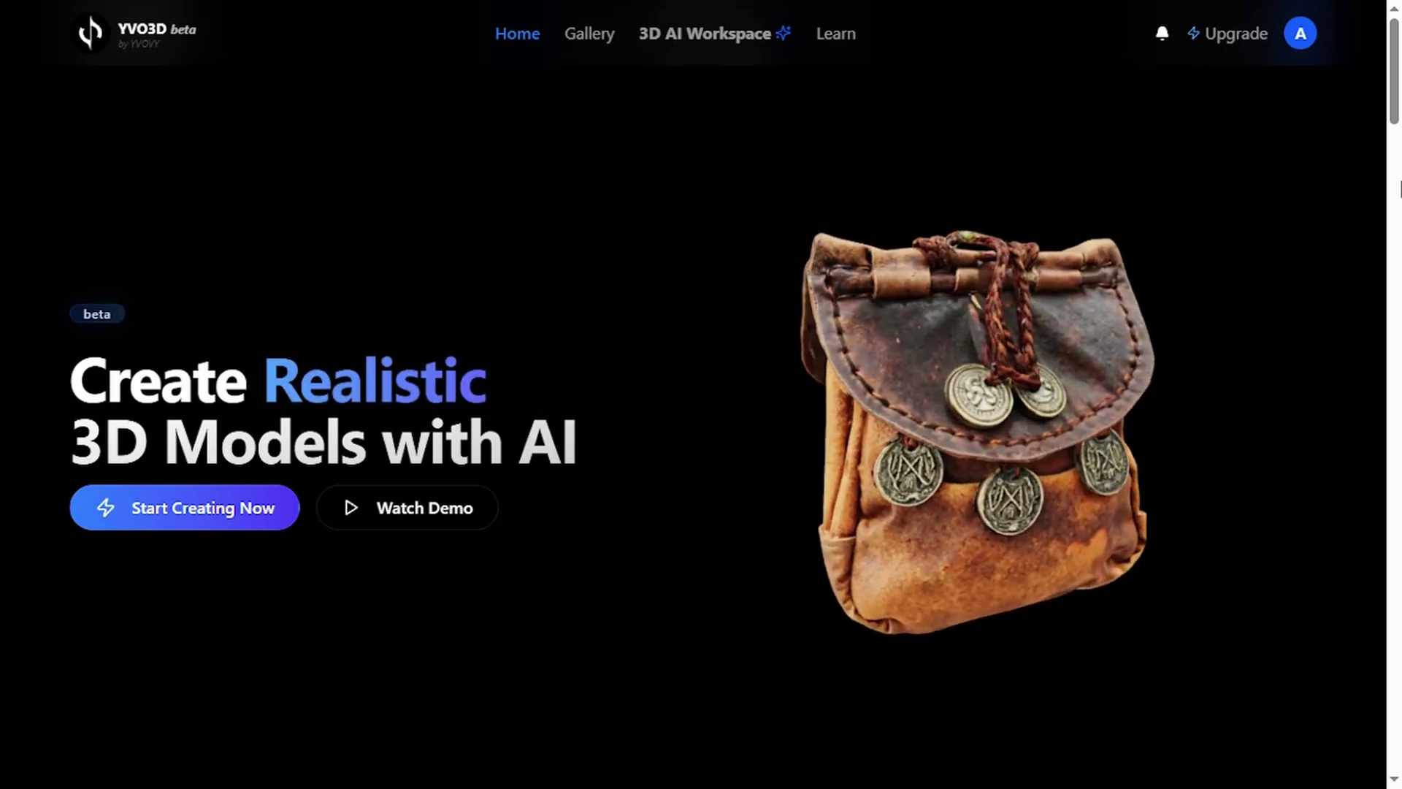
pyautogui.click(591, 38)
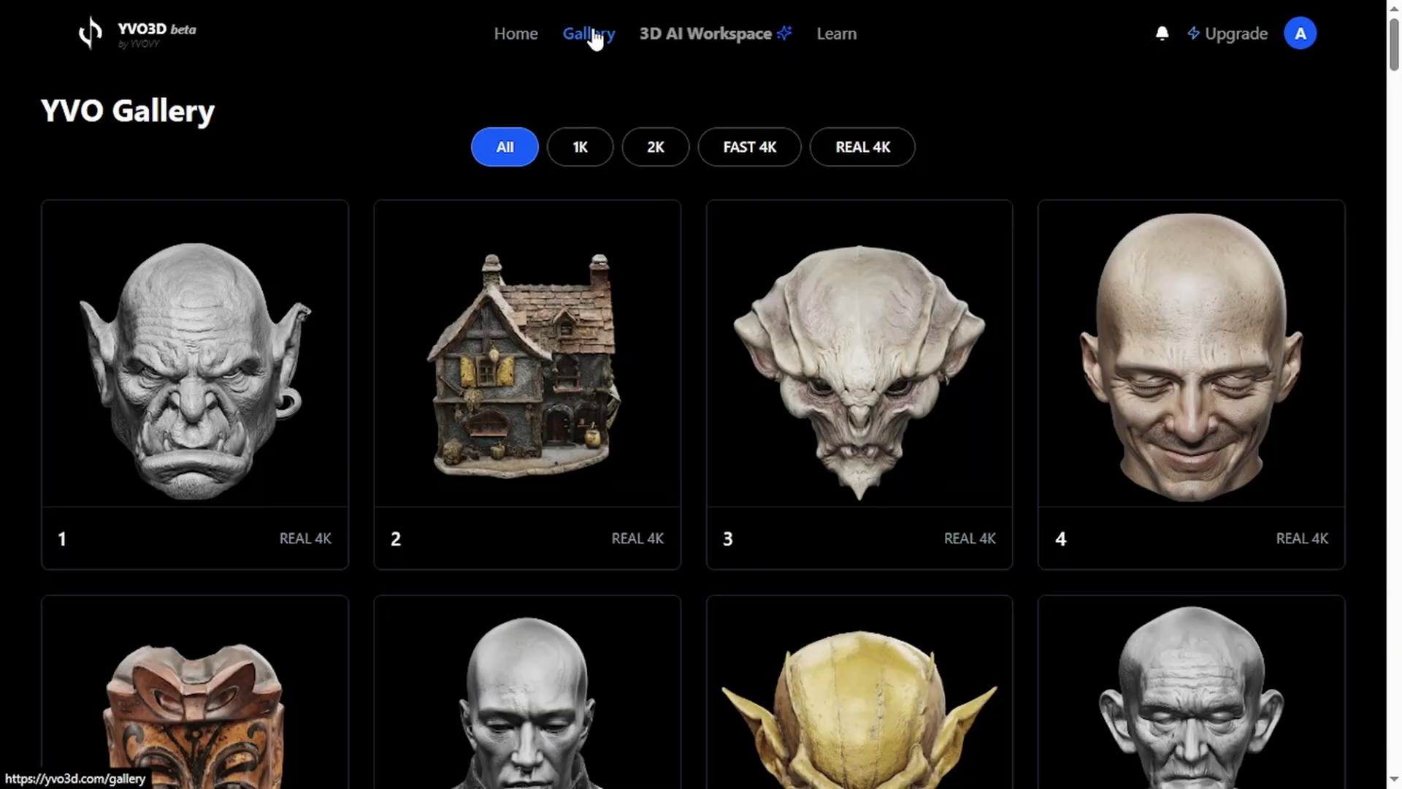
pyautogui.moveTo(1239, 136); pyautogui.dragTo(1352, 3, button='middle')
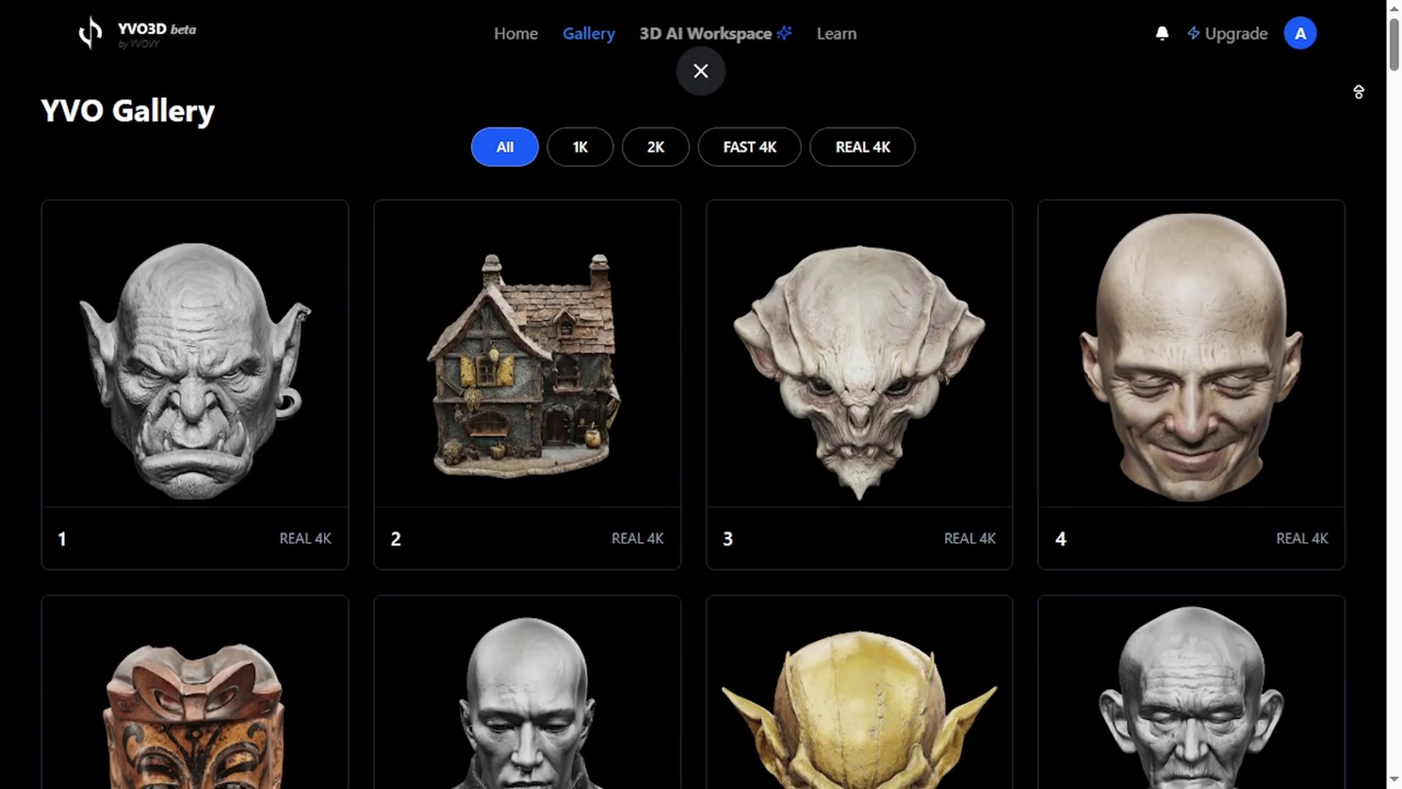
pyautogui.moveTo(1362, 139); pyautogui.dragTo(1378, 16, button='middle')
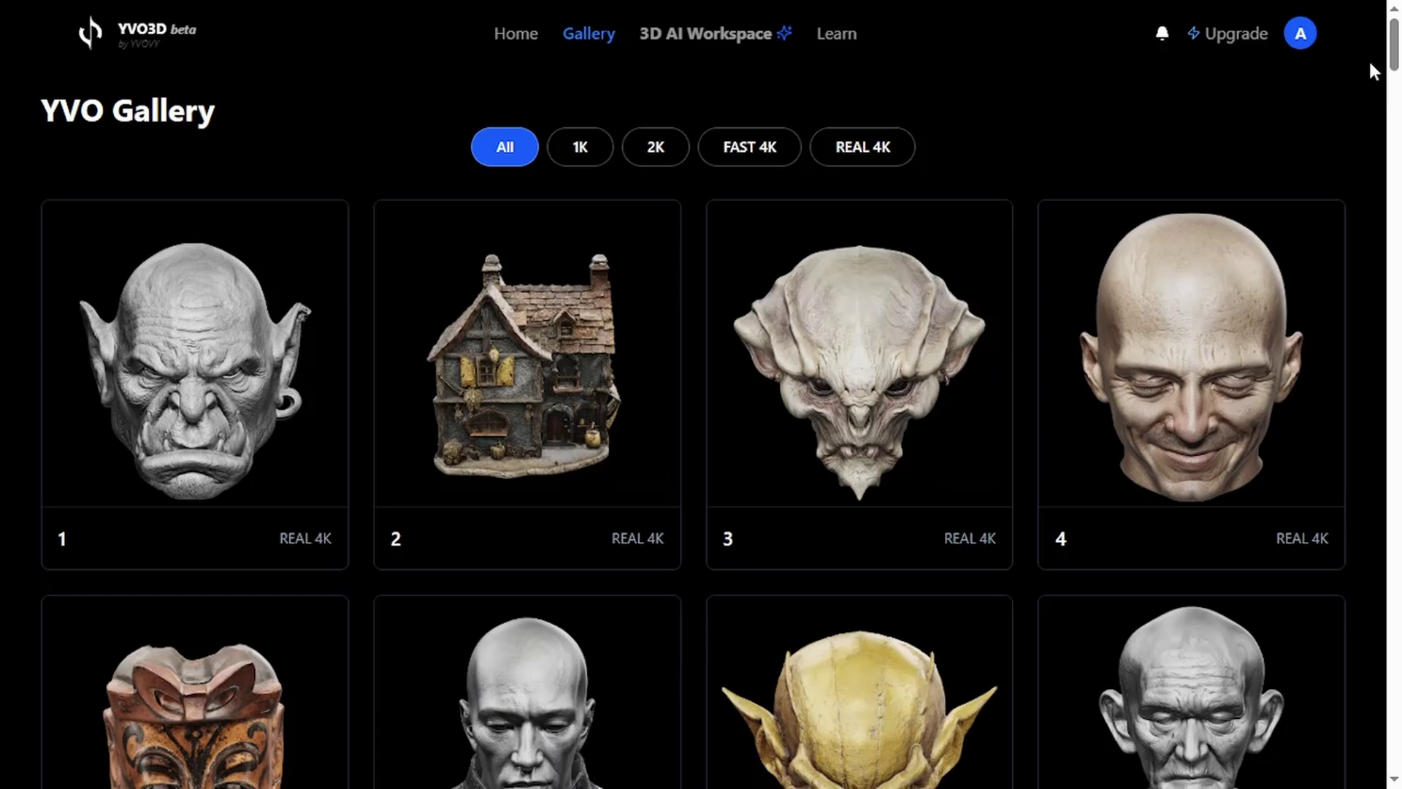
# - Open the 3D AI Workspace and review the generation resolutions 1K, 2K, FAST 4K and REAL 4K
pyautogui.click(744, 36)
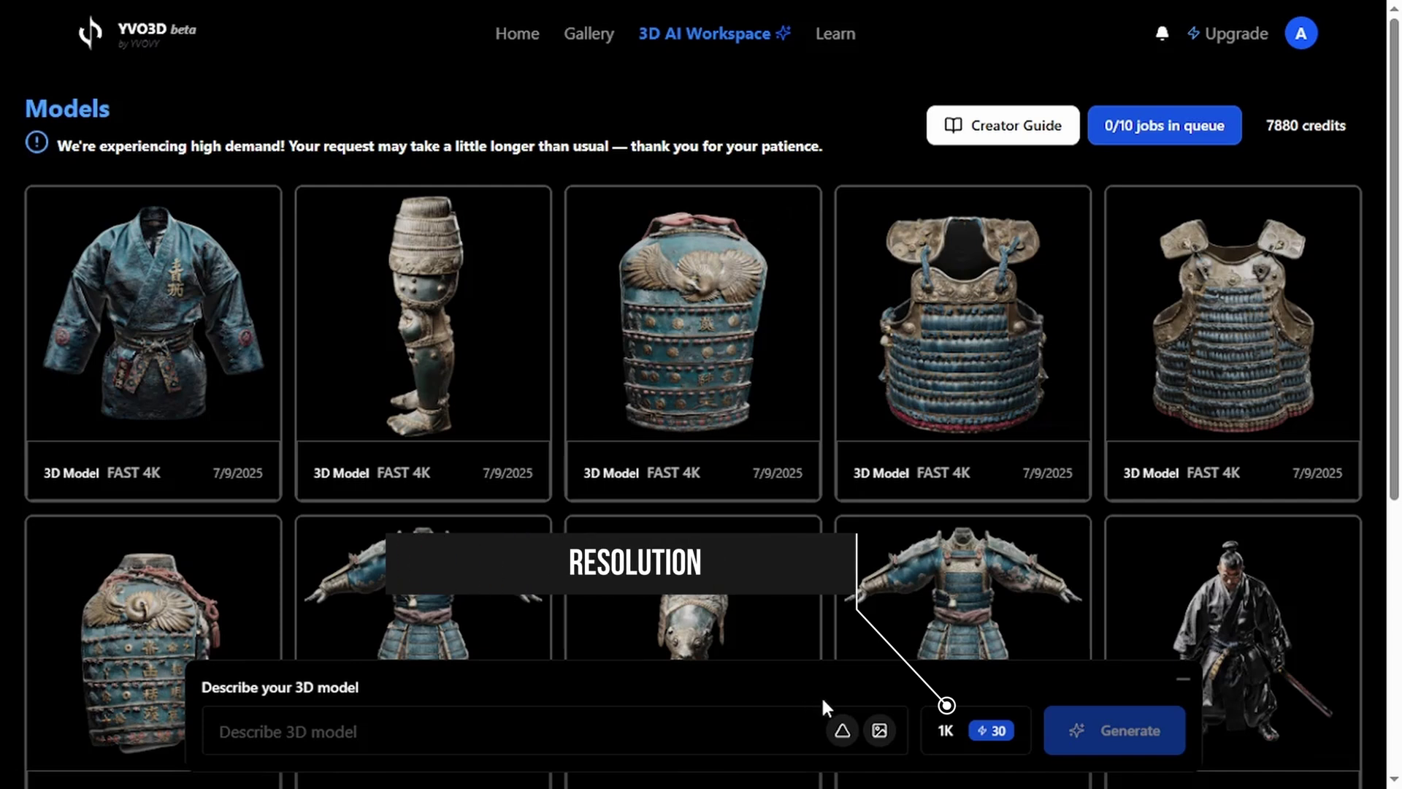
pyautogui.click(937, 726)
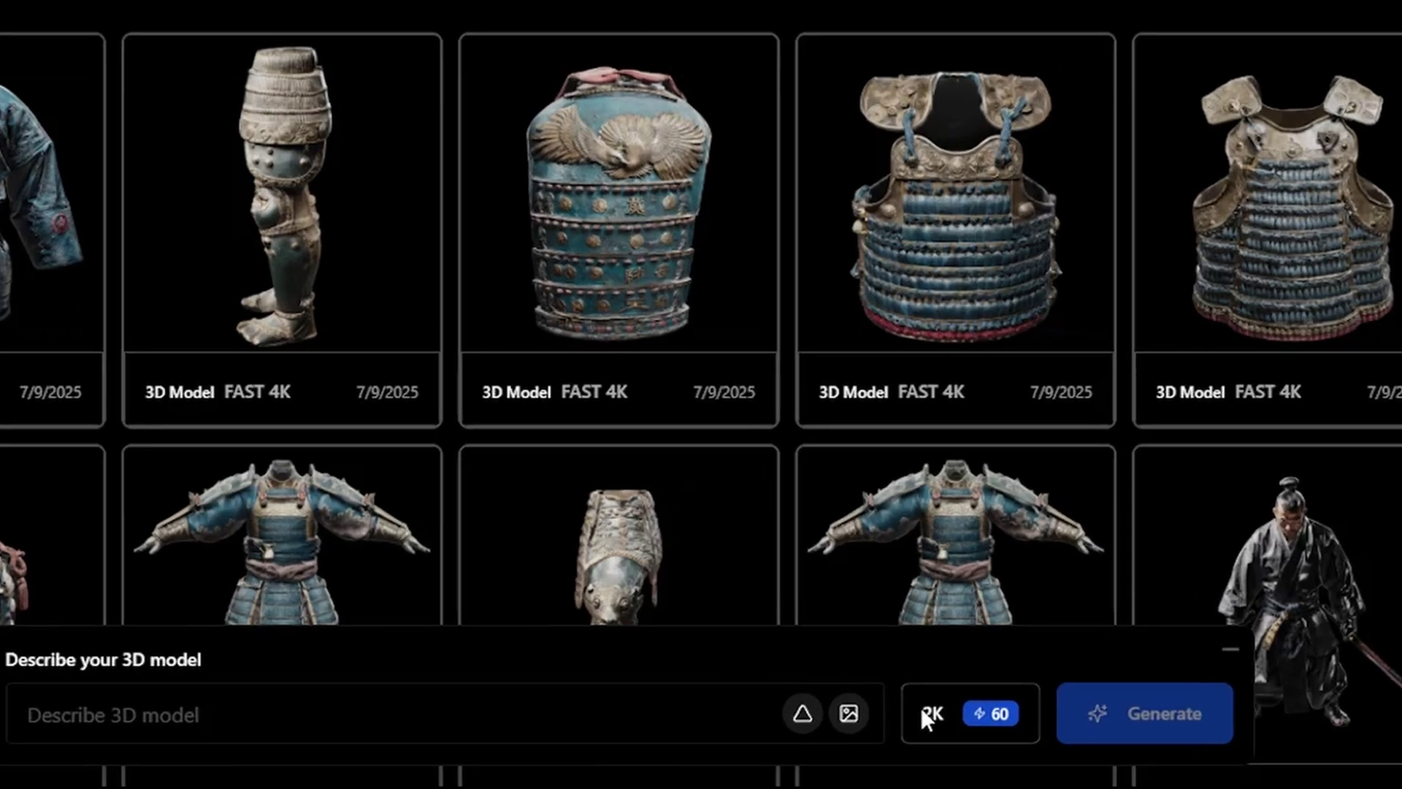
pyautogui.click(926, 713)
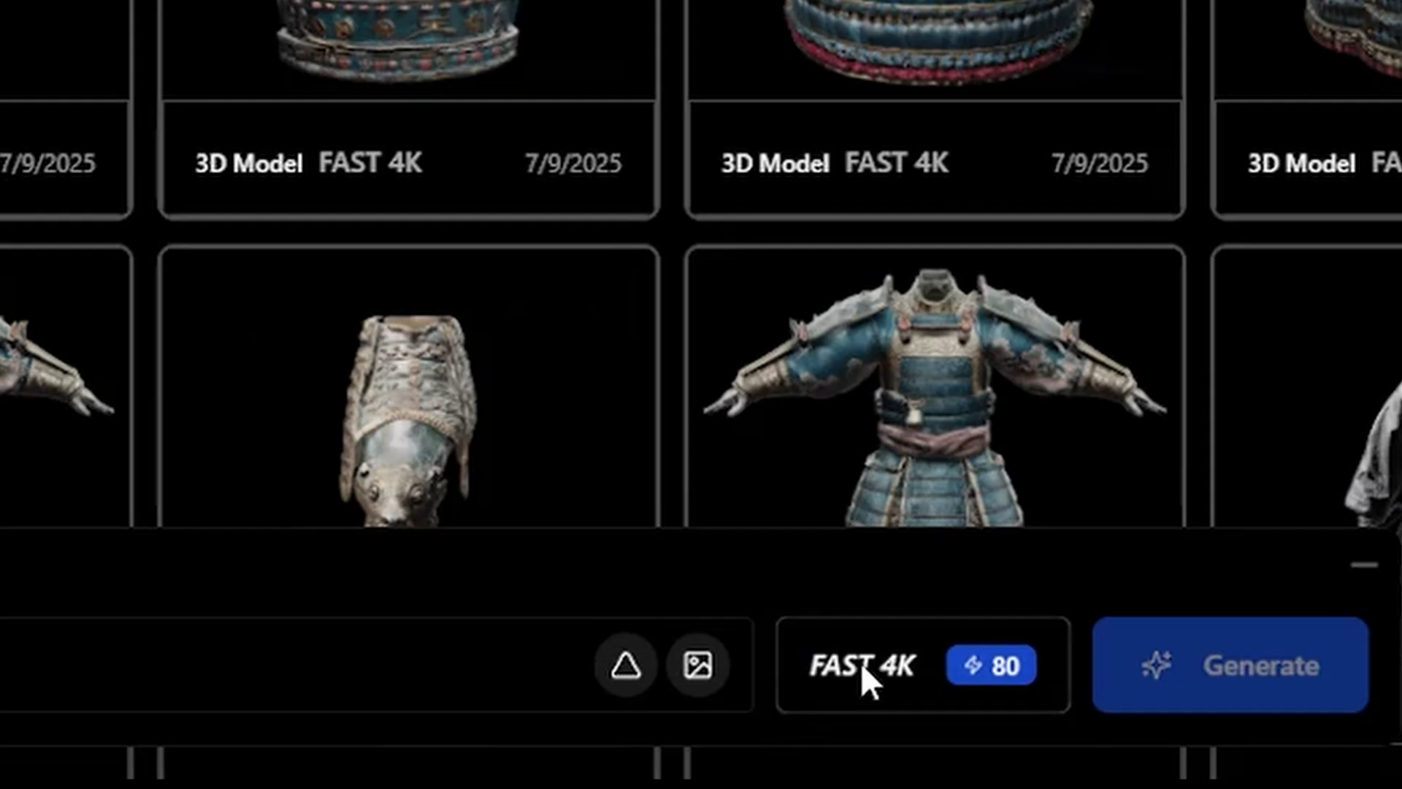
pyautogui.click(861, 663)
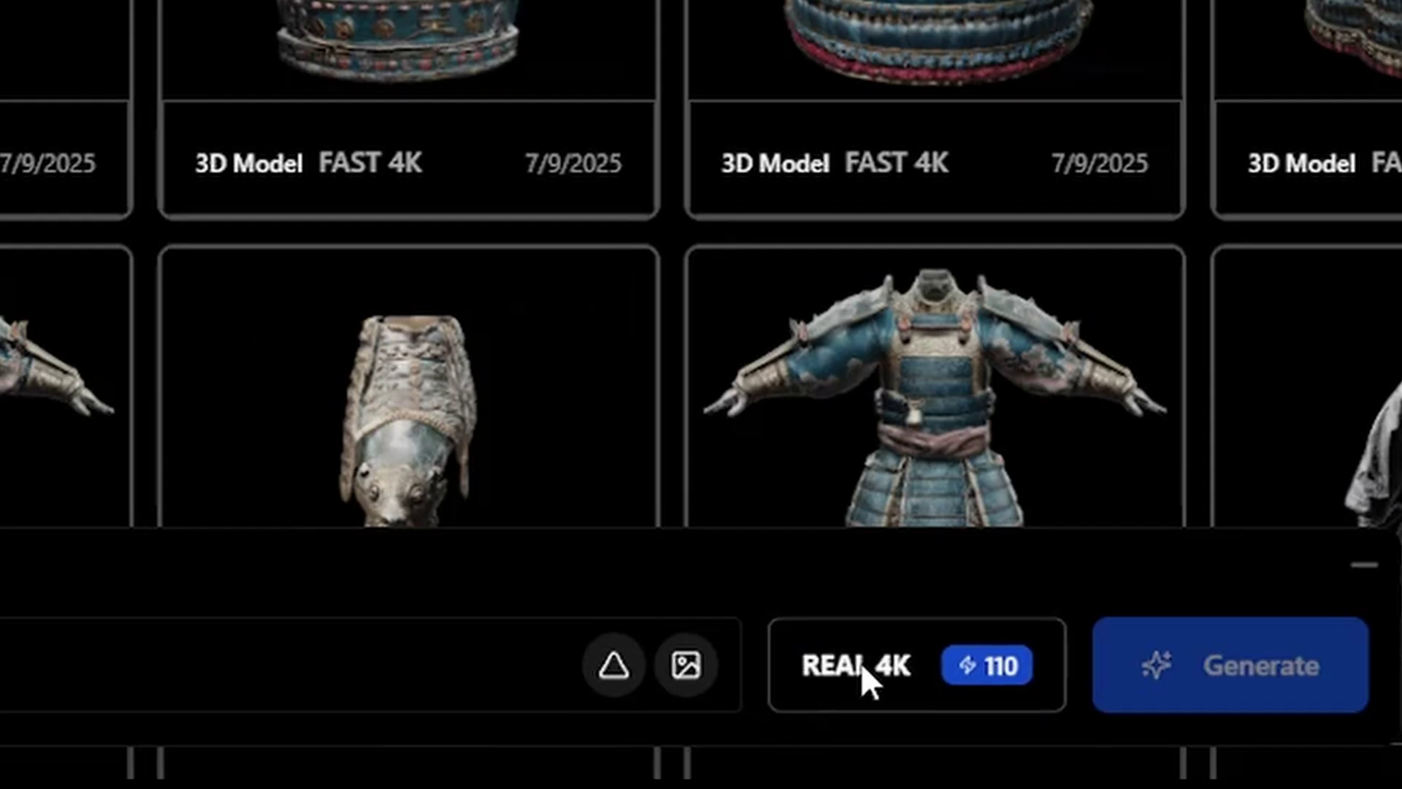
pyautogui.click(869, 686)
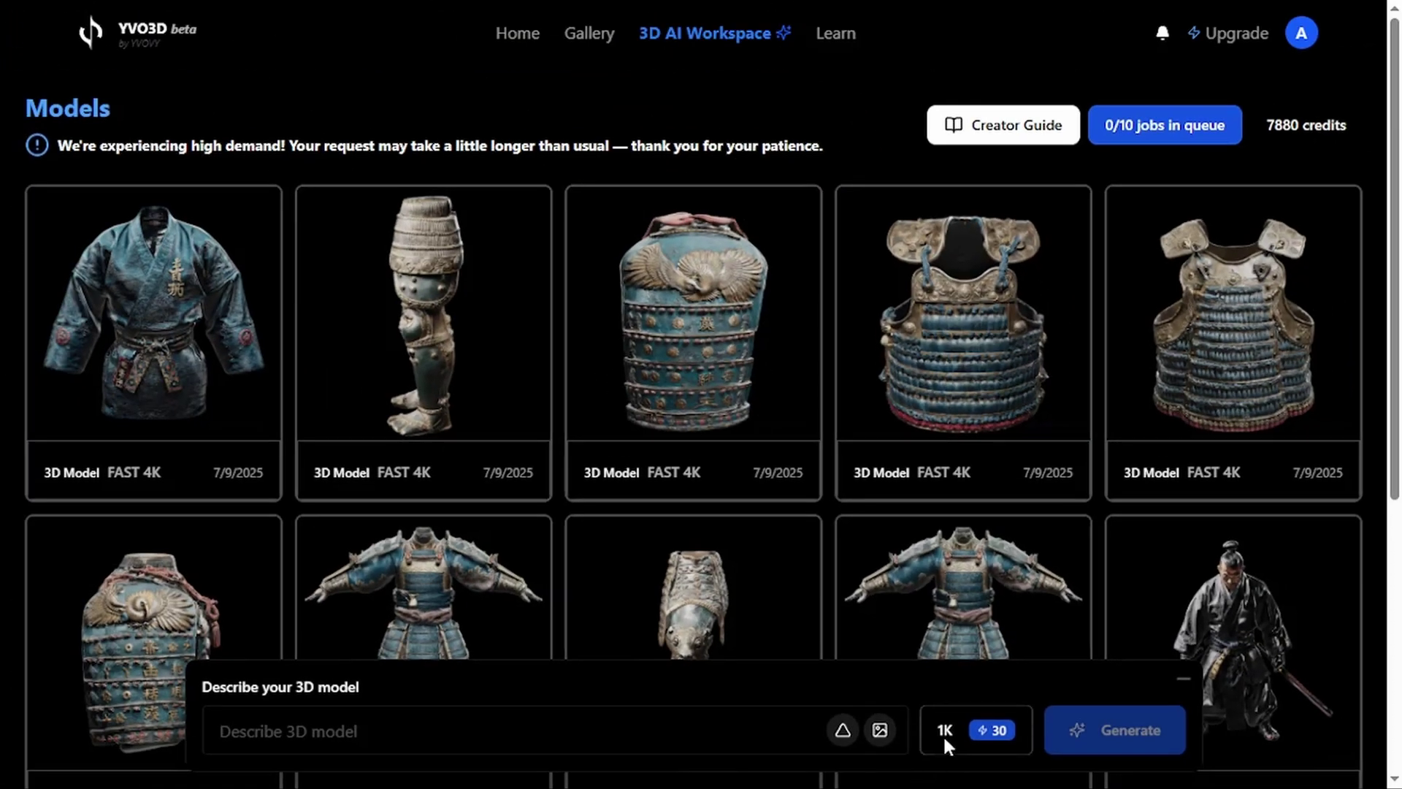
pyautogui.click(944, 730)
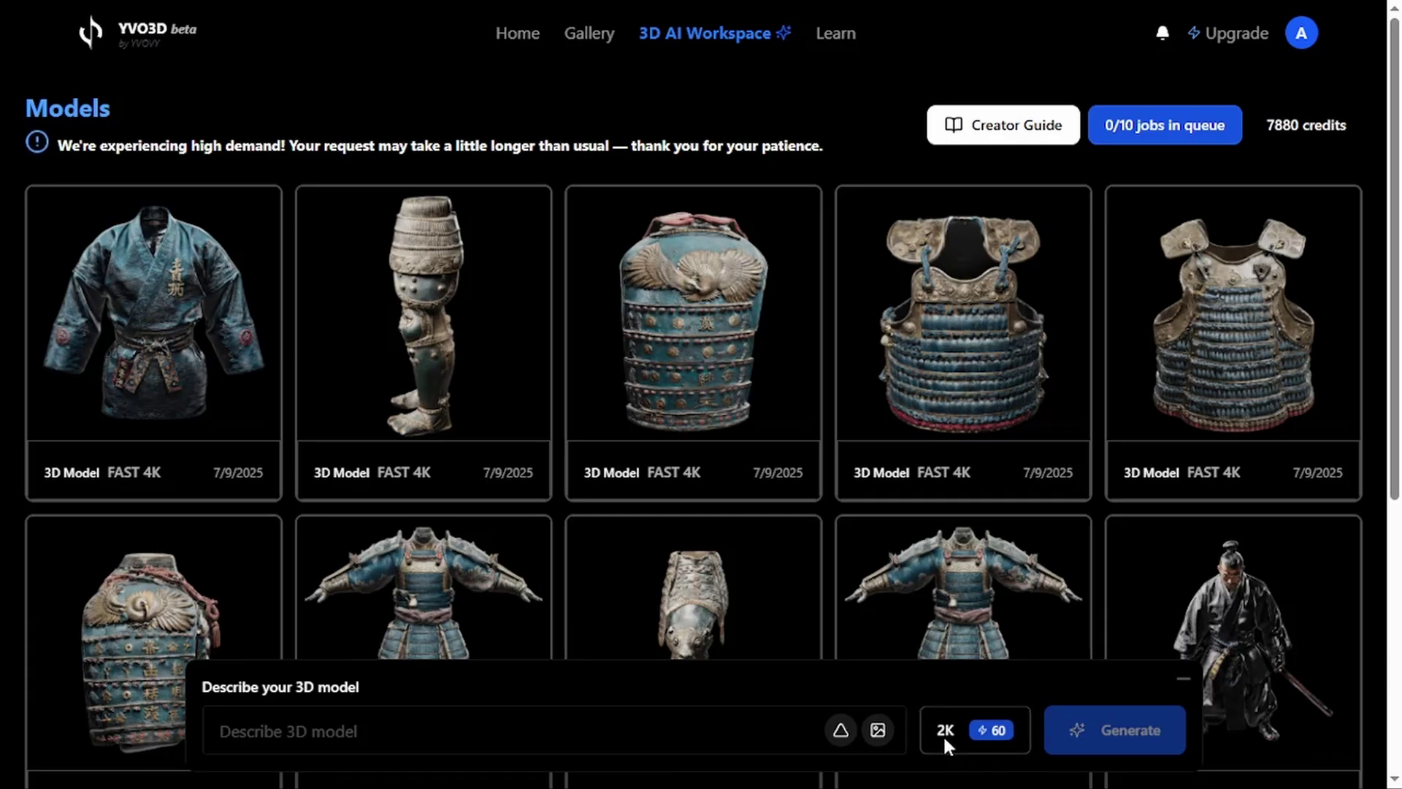
pyautogui.click(943, 734)
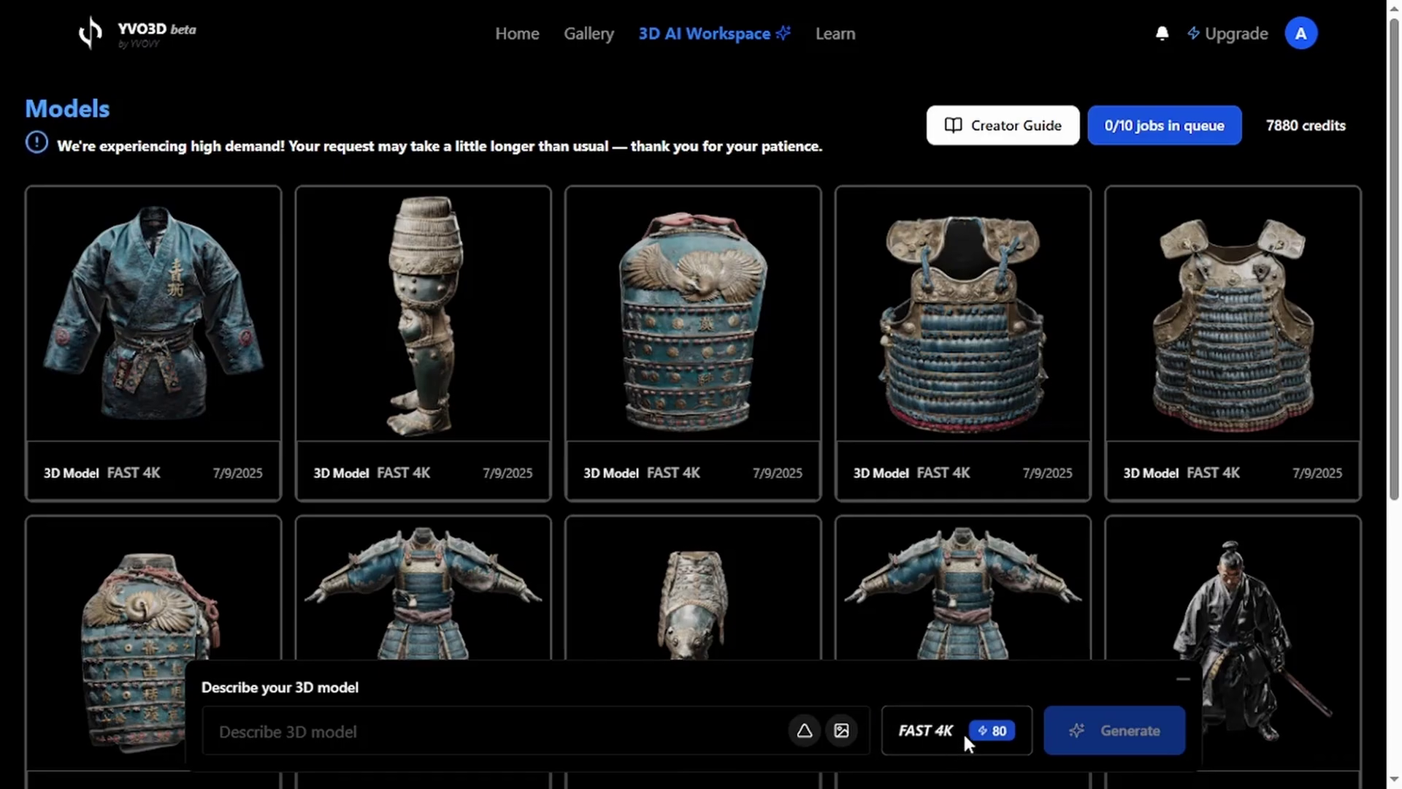
pyautogui.click(962, 730)
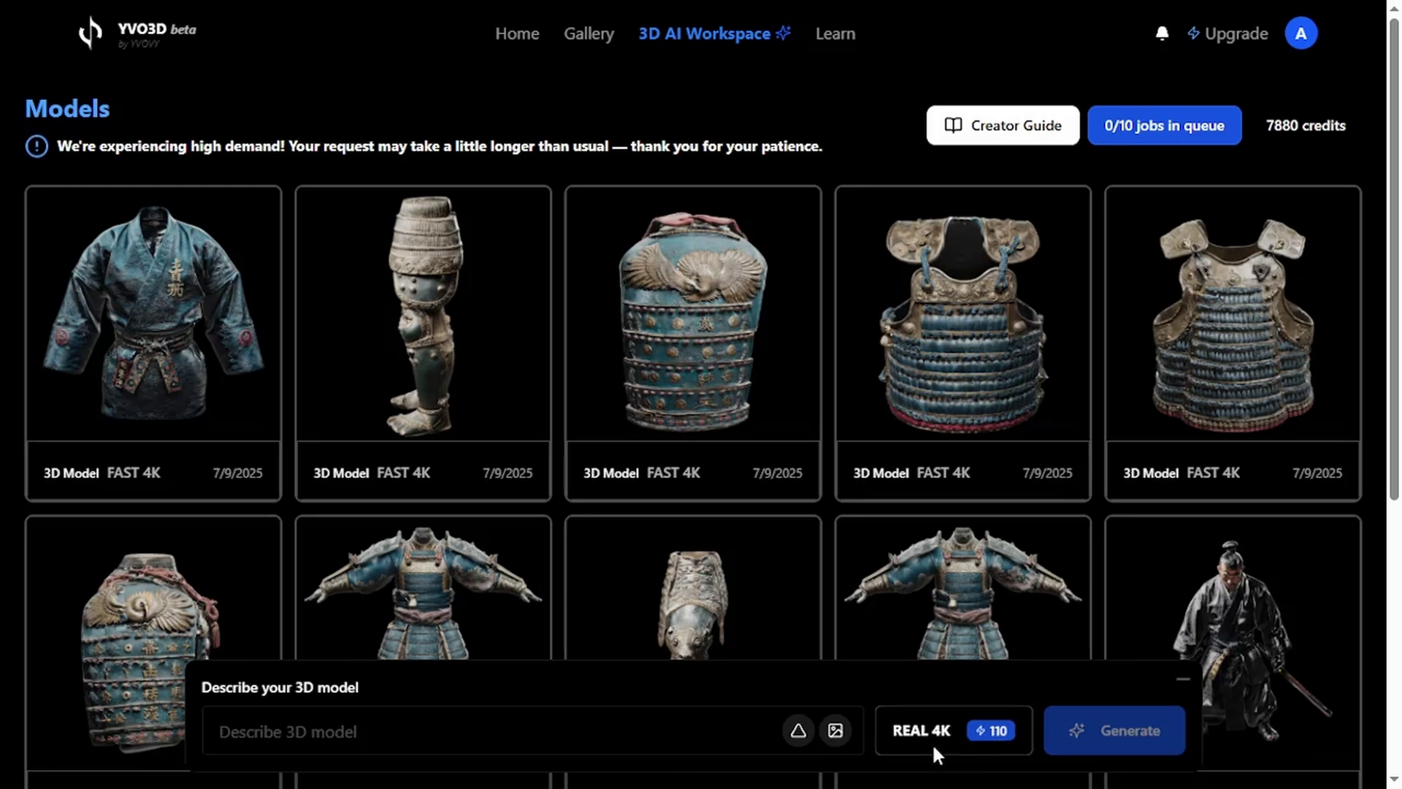
pyautogui.click(927, 737)
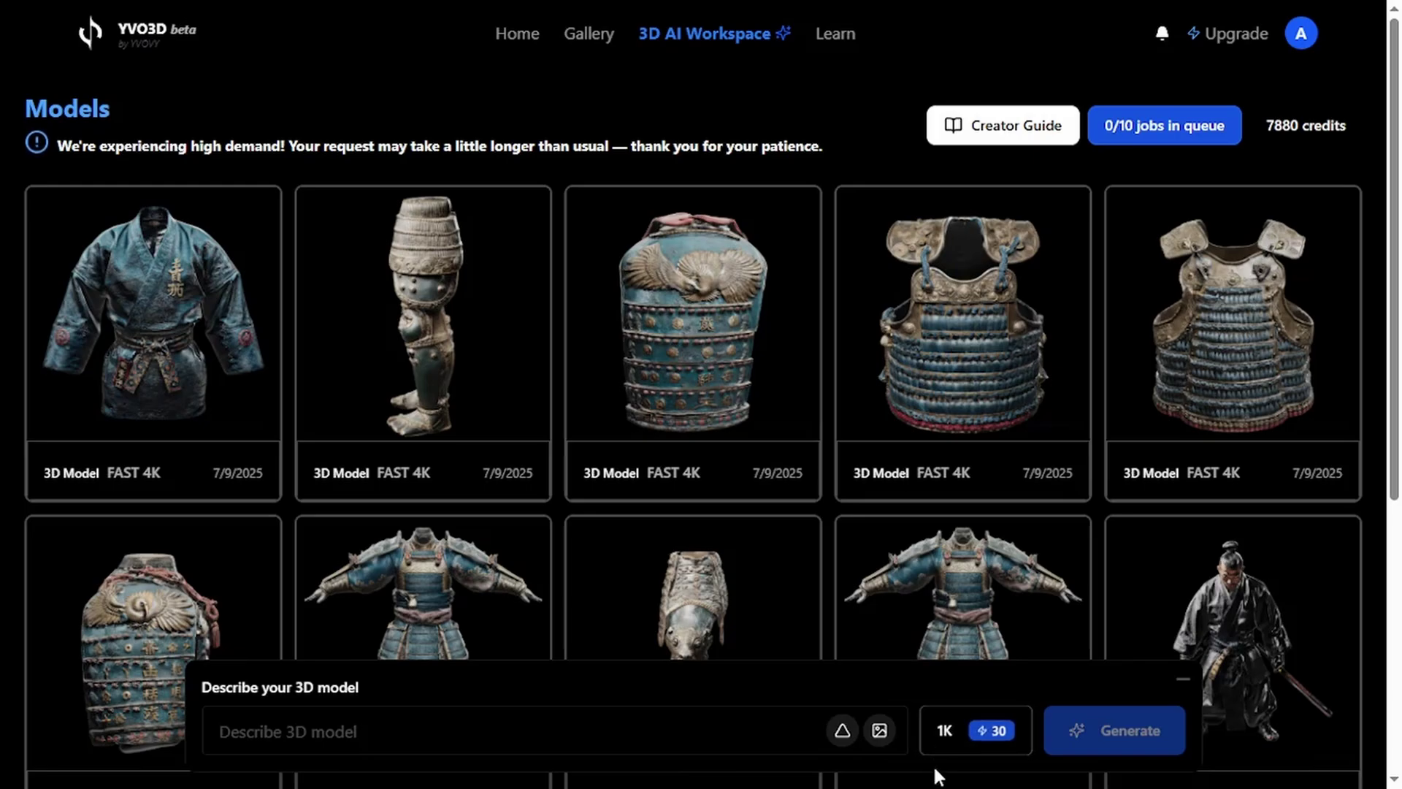
# - Set the generation resolution to REAL 4K
pyautogui.click(948, 733)
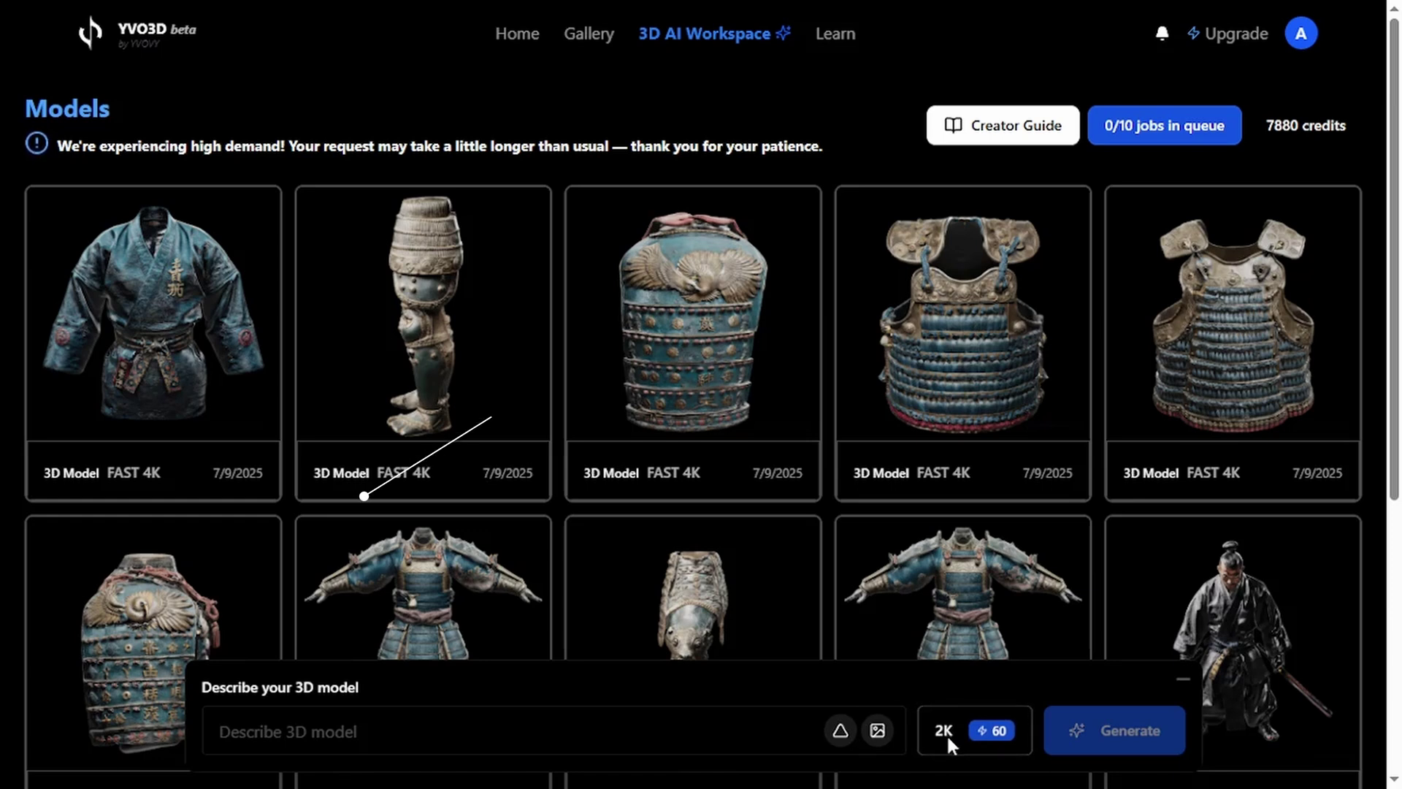
pyautogui.click(946, 734)
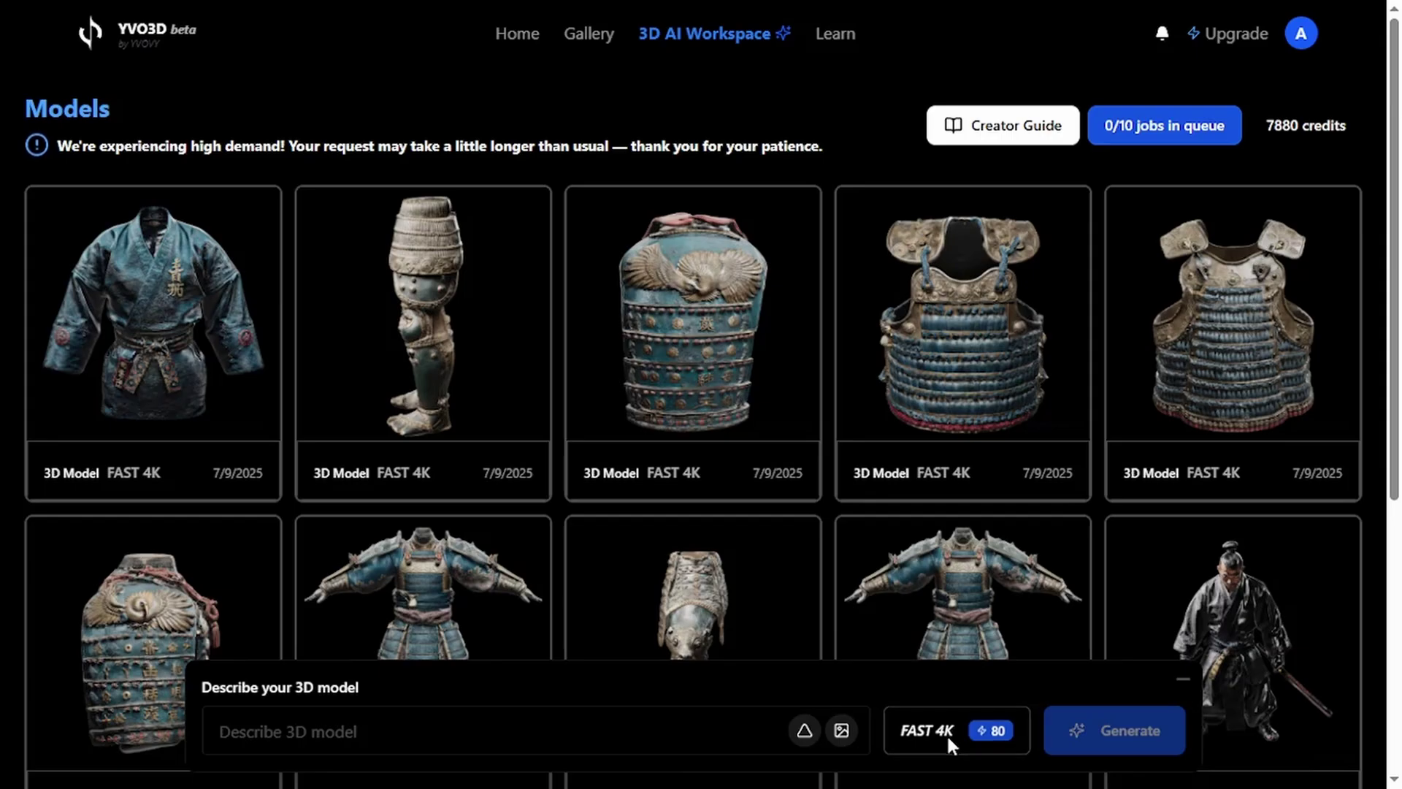
pyautogui.click(946, 733)
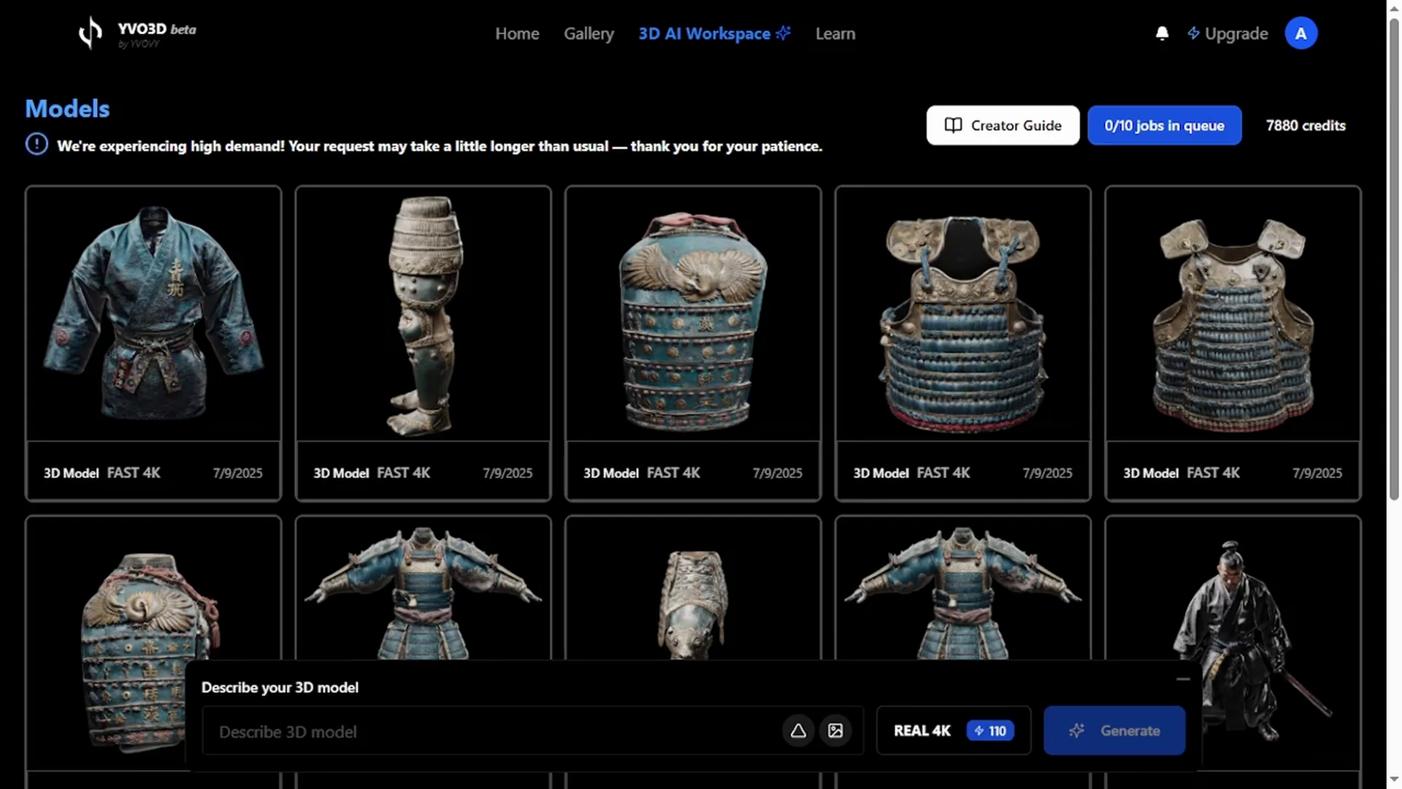
# - Upload the front-facing Shitagi robe image from Downloads and generate a 3D model from it
pyautogui.click(837, 730)
pyautogui.click(406, 221)
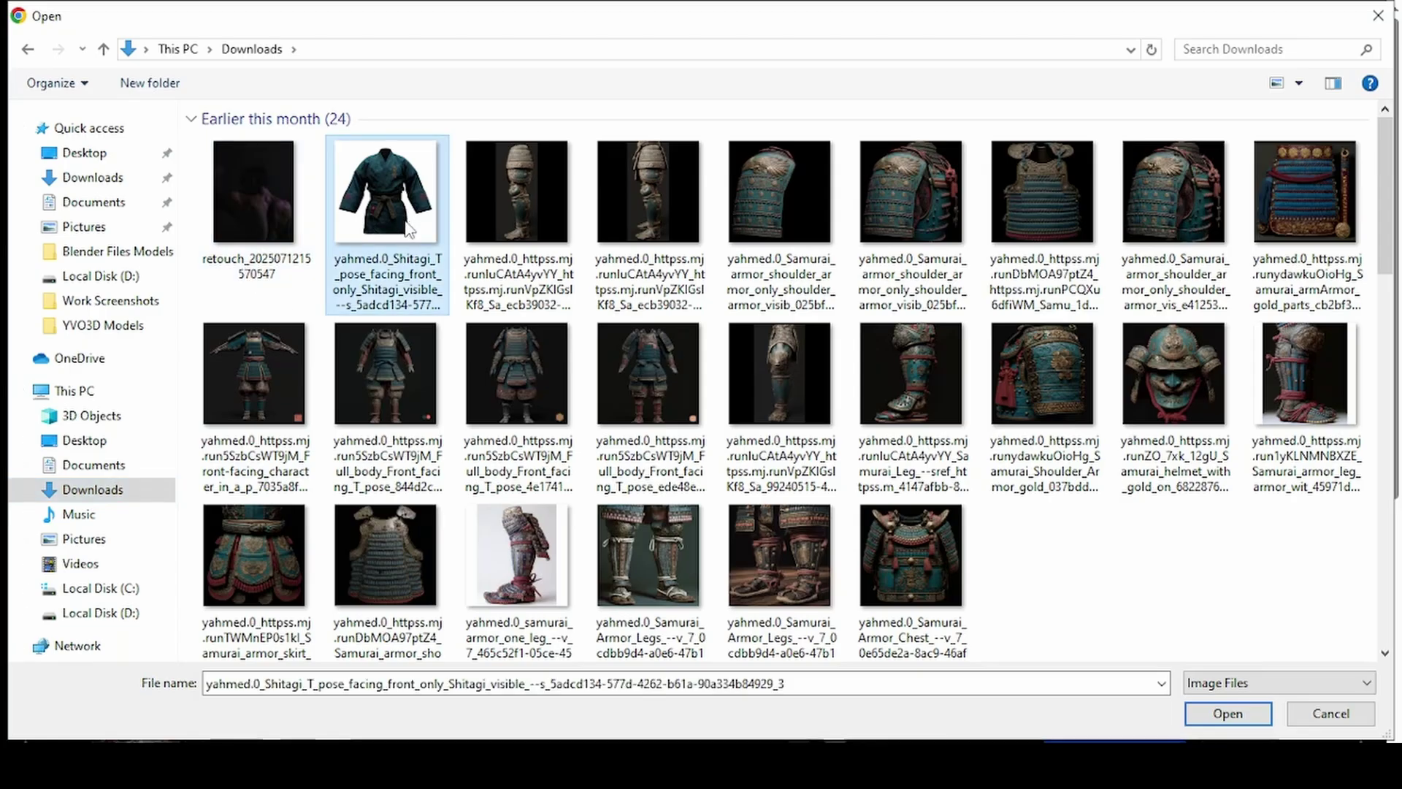
pyautogui.click(1228, 714)
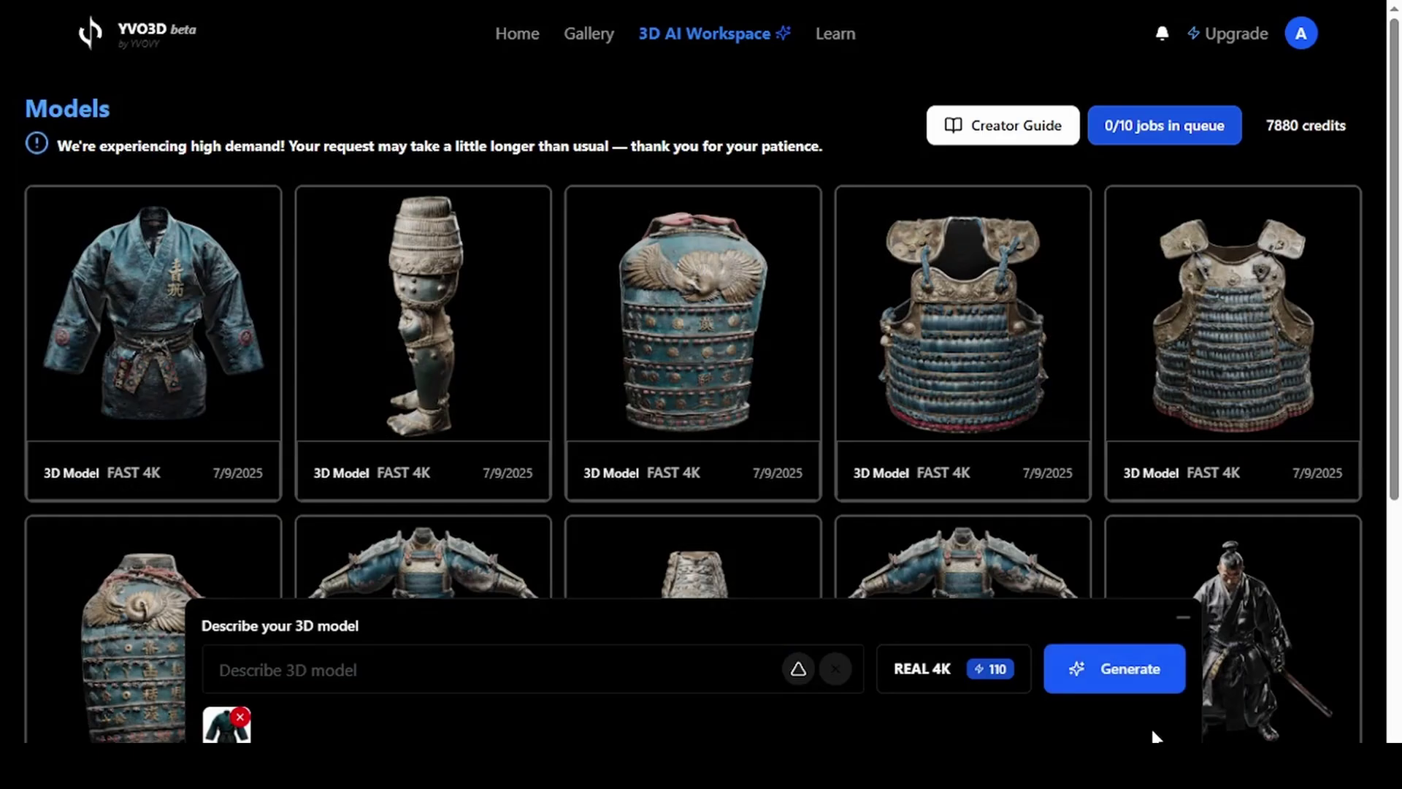
pyautogui.click(1115, 666)
# - Upload the first samurai shoulder armor image from Downloads and generate its 3D model
pyautogui.click(837, 730)
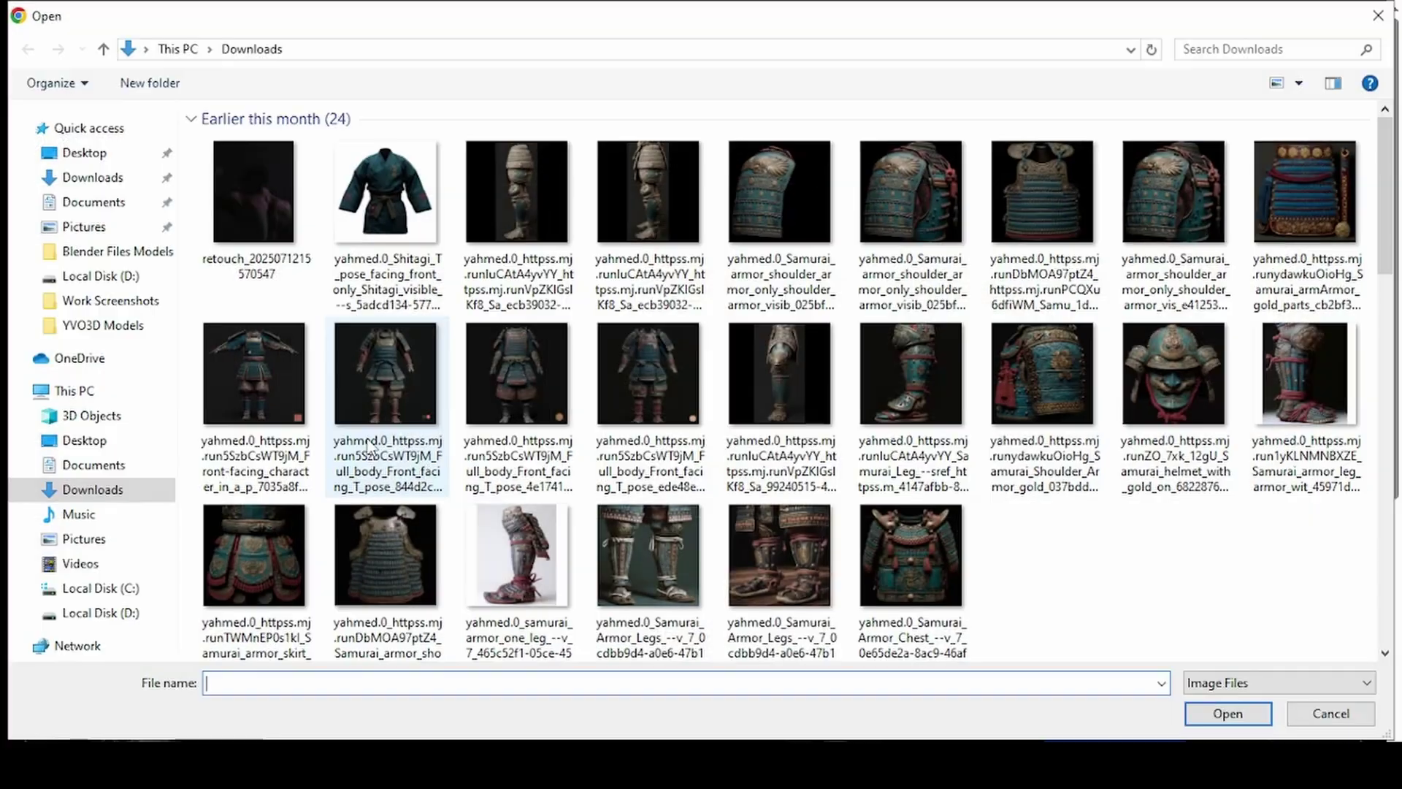
pyautogui.doubleClick(779, 191)
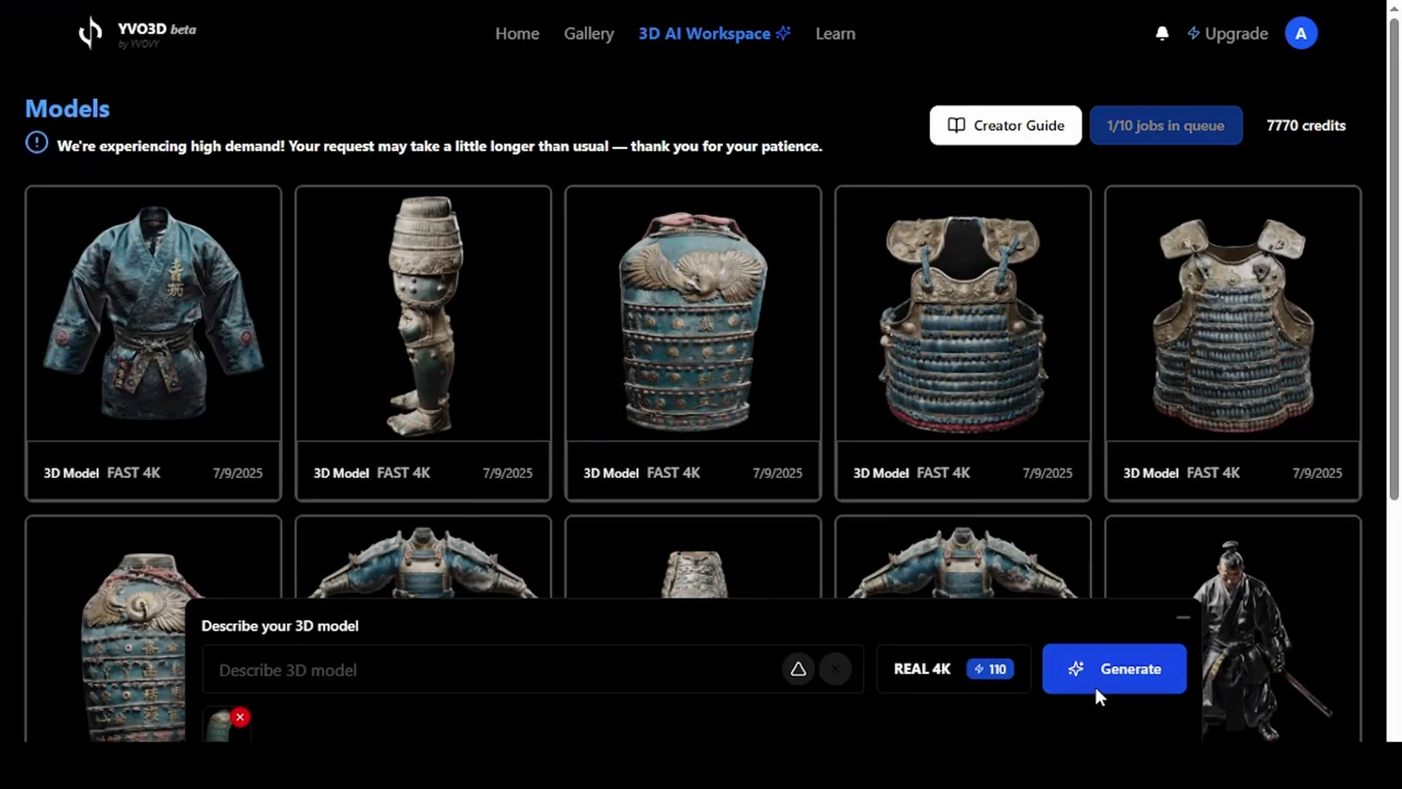
pyautogui.click(1096, 687)
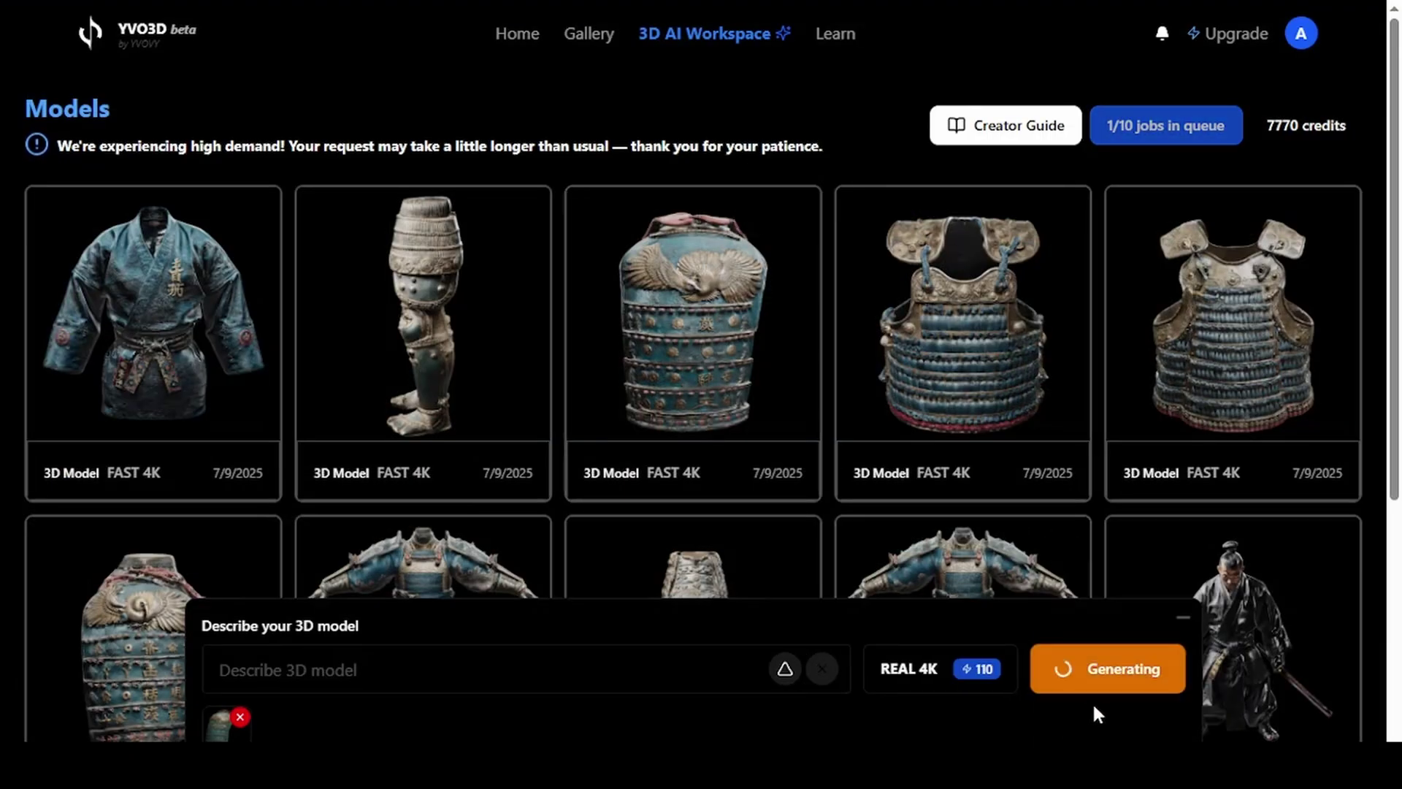
# - Upload the first samurai leg armor image from Downloads and add its 3D model to the generation queue
pyautogui.click(837, 730)
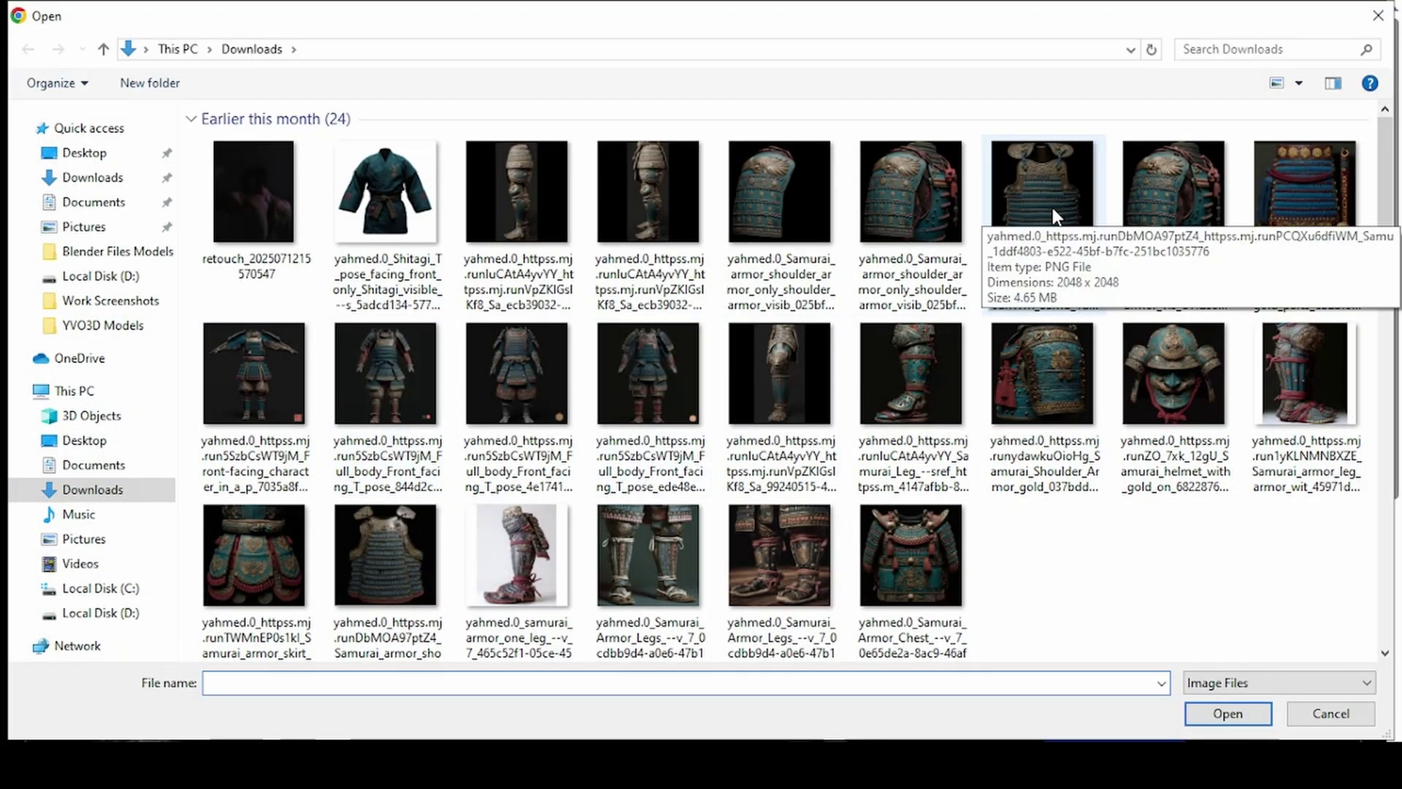
pyautogui.doubleClick(533, 208)
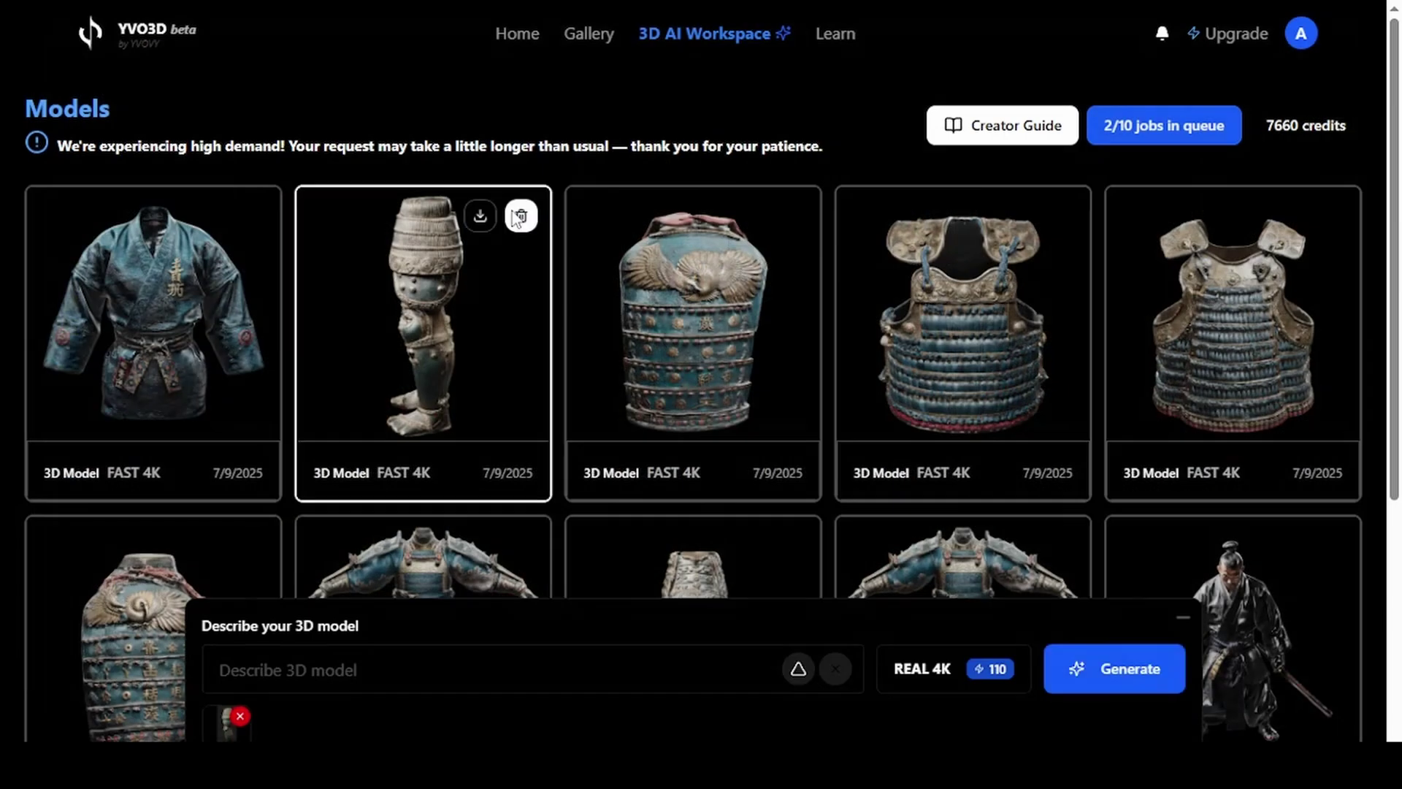
pyautogui.click(1119, 663)
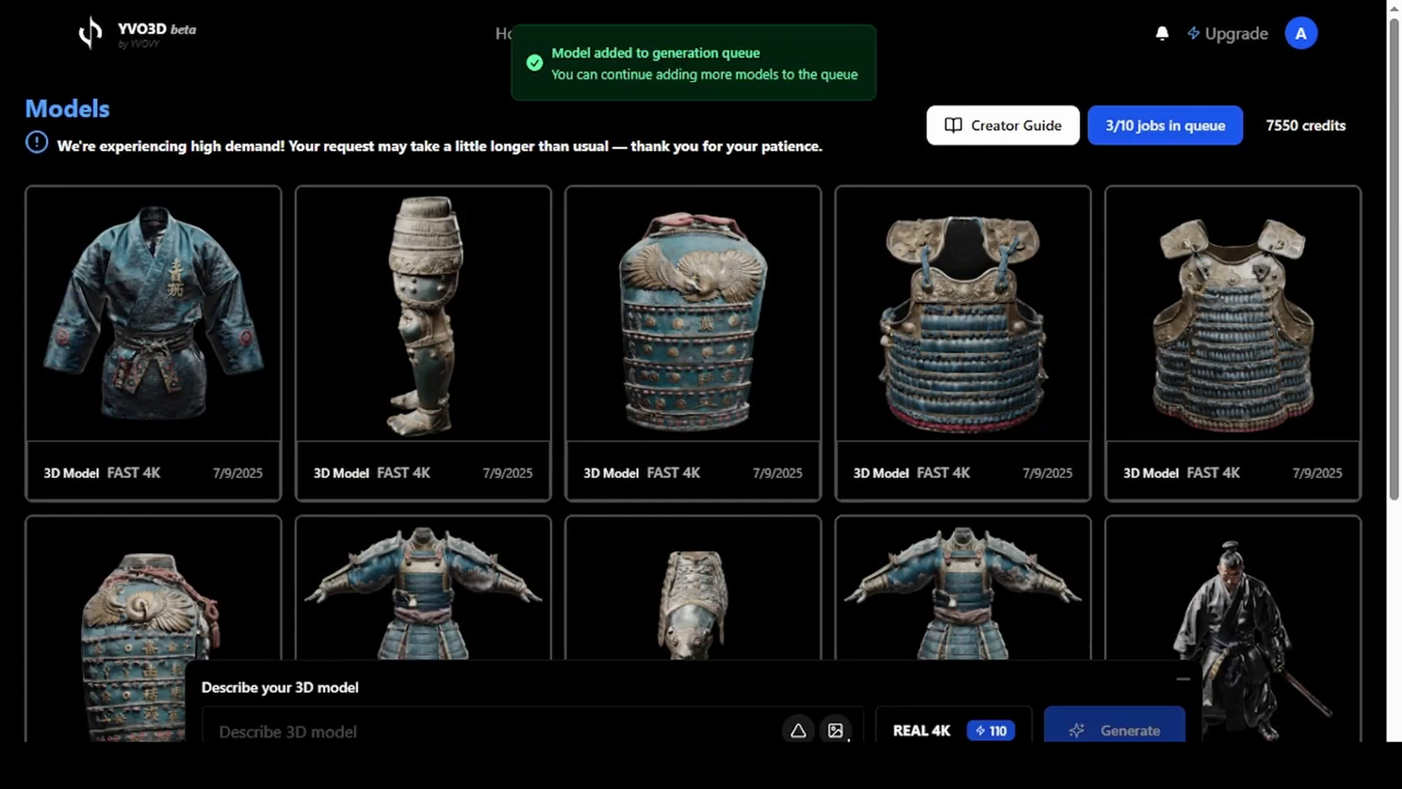
# - Upload the blue samurai chest armor image in the first row of Downloads and generate its 3D model
pyautogui.click(834, 730)
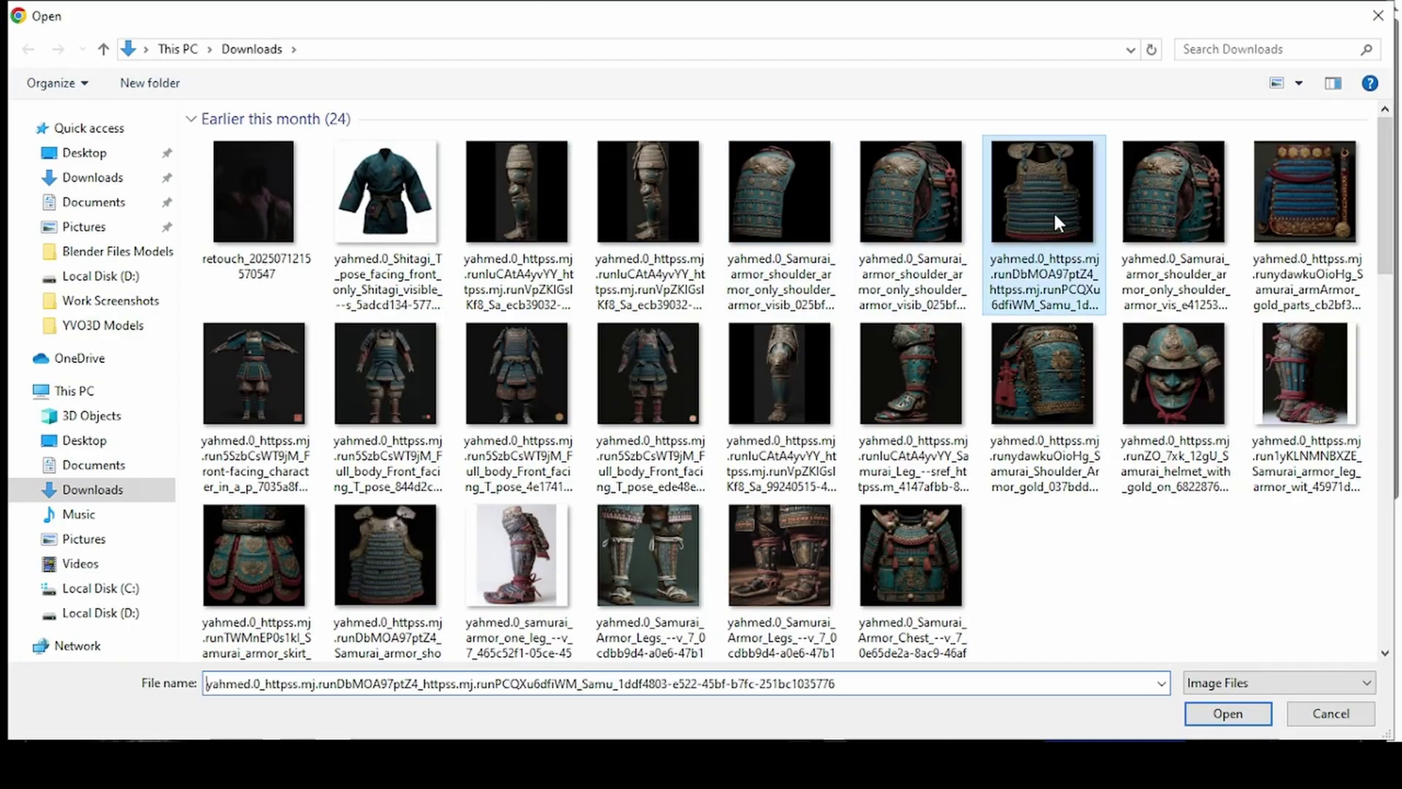
pyautogui.doubleClick(1053, 210)
pyautogui.click(1092, 671)
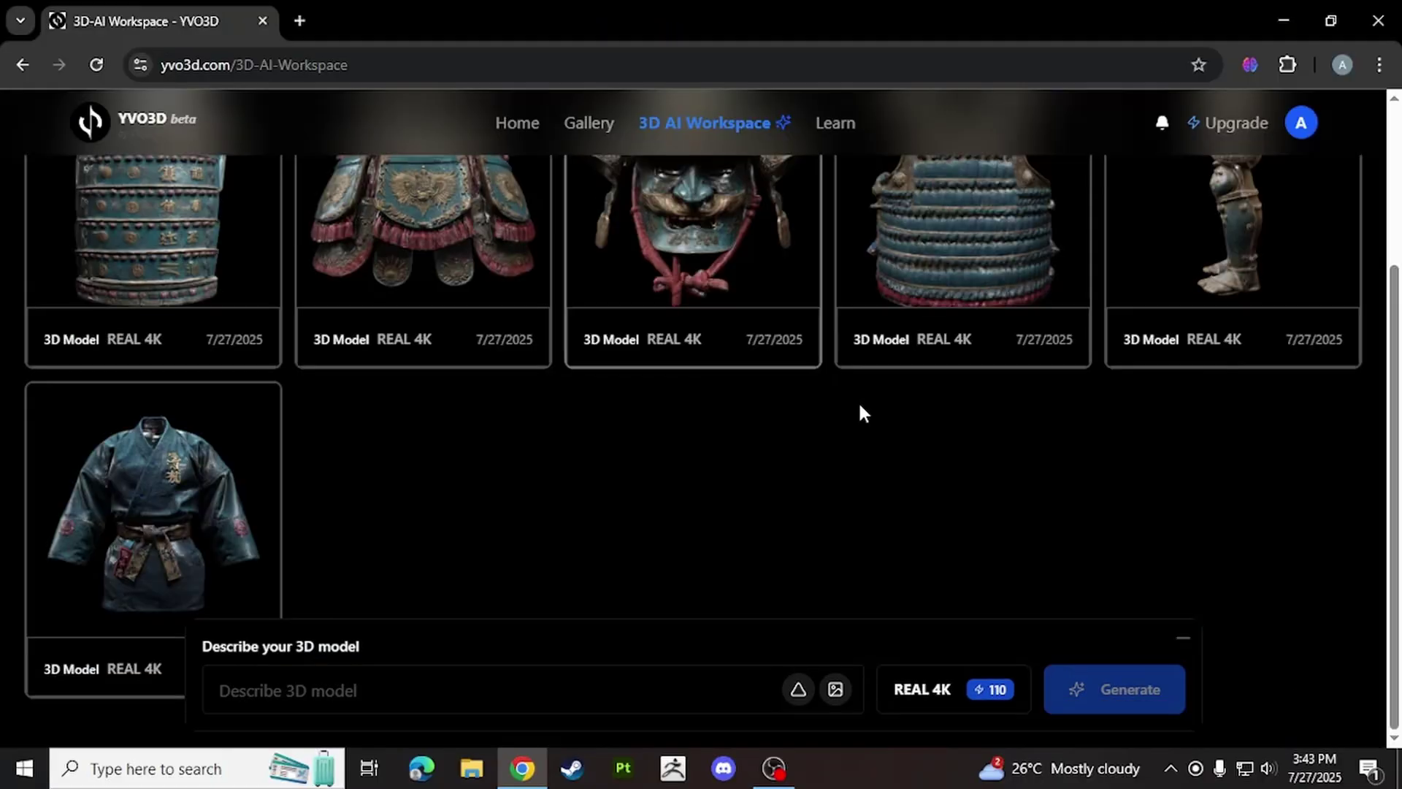
# - Show the workspace in full screen and open the generated REAL 4K Shitagi robe model
pyautogui.press('F11')
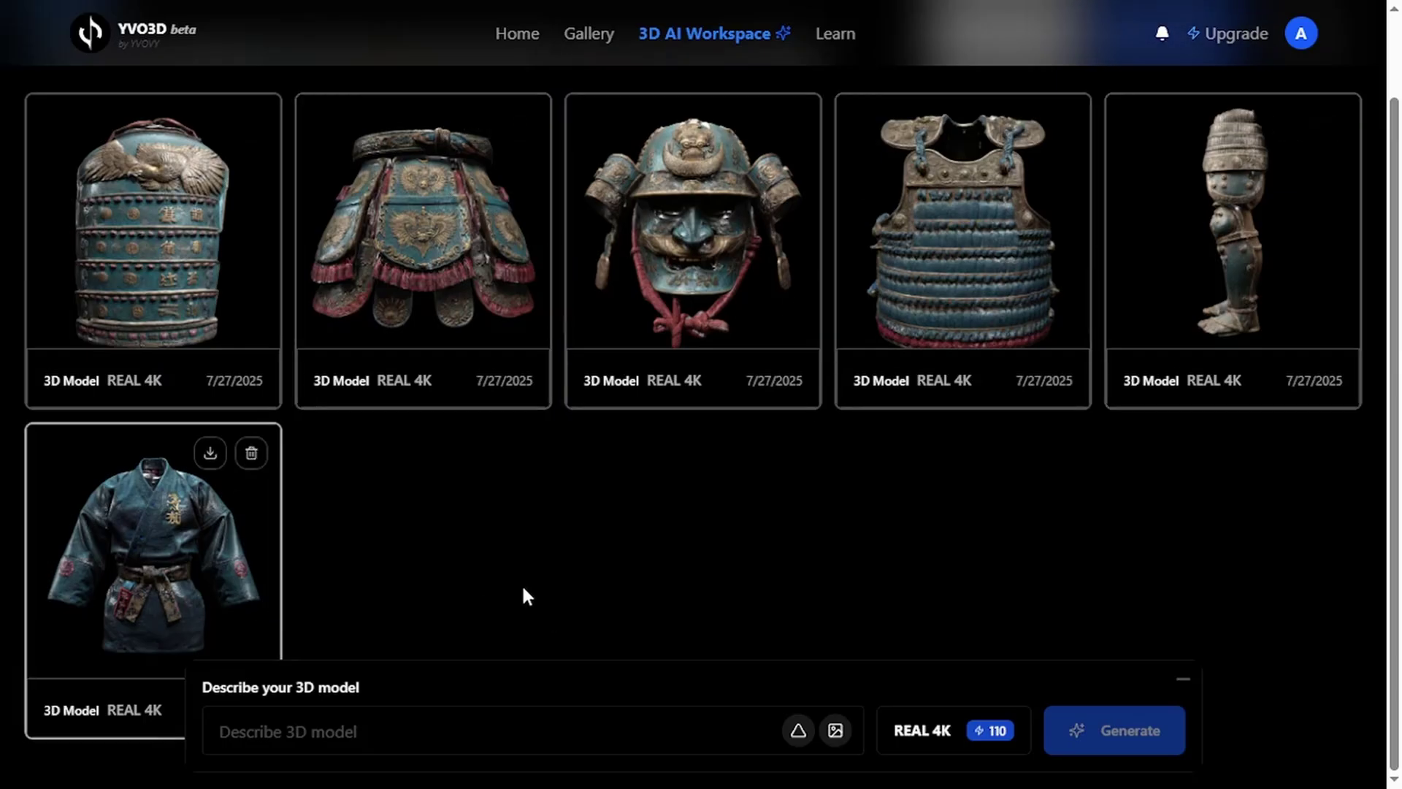
pyautogui.click(226, 555)
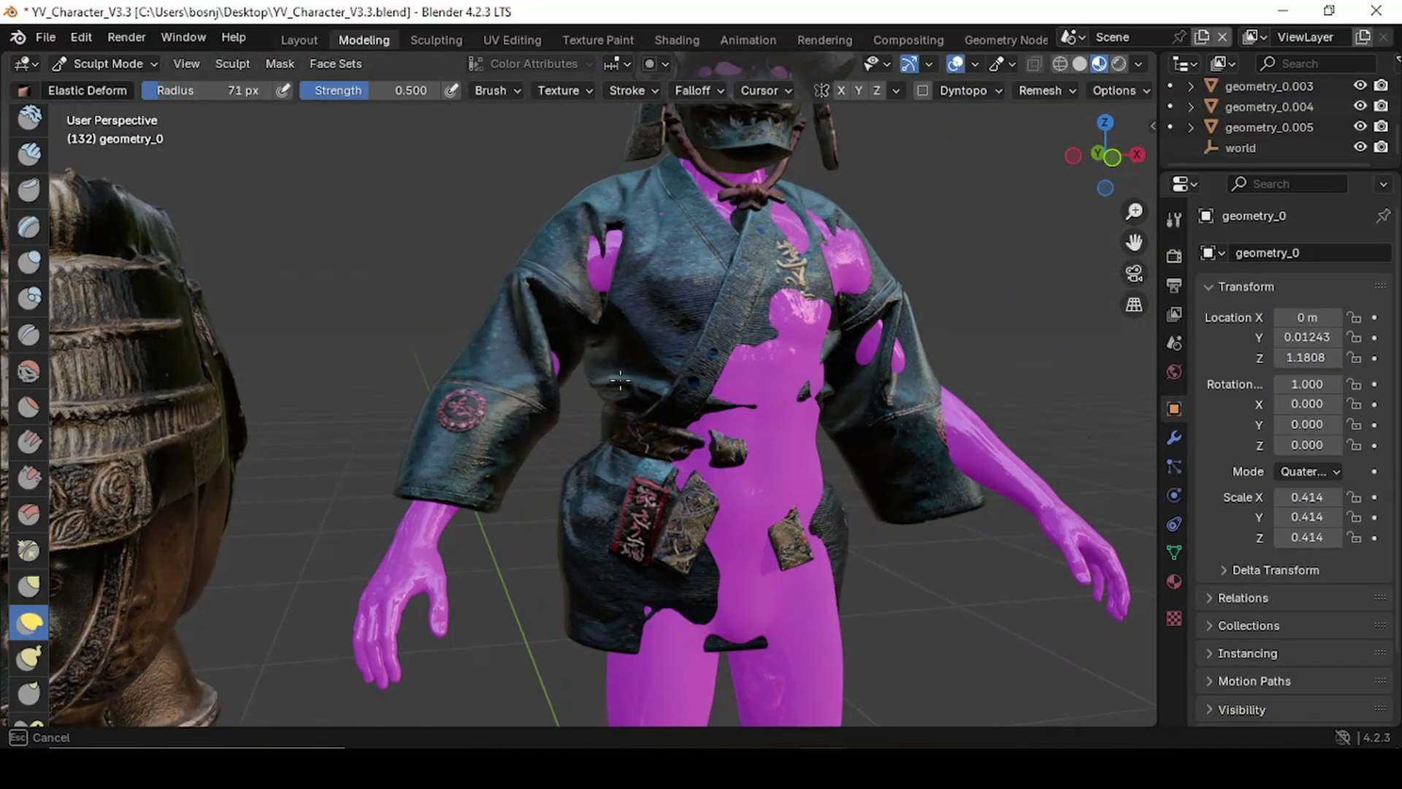
# - Switch to Blender and fit the blue robe and the helmet to the purple body with the Elastic Deform brush
pyautogui.moveTo(584, 409)
pyautogui.mouseDown(button='middle')
pyautogui.moveTo(730, 409)
pyautogui.moveTo(584, 409)
pyautogui.moveTo(250, 532)
pyautogui.moveTo(392, 319)
pyautogui.mouseUp(button='middle')
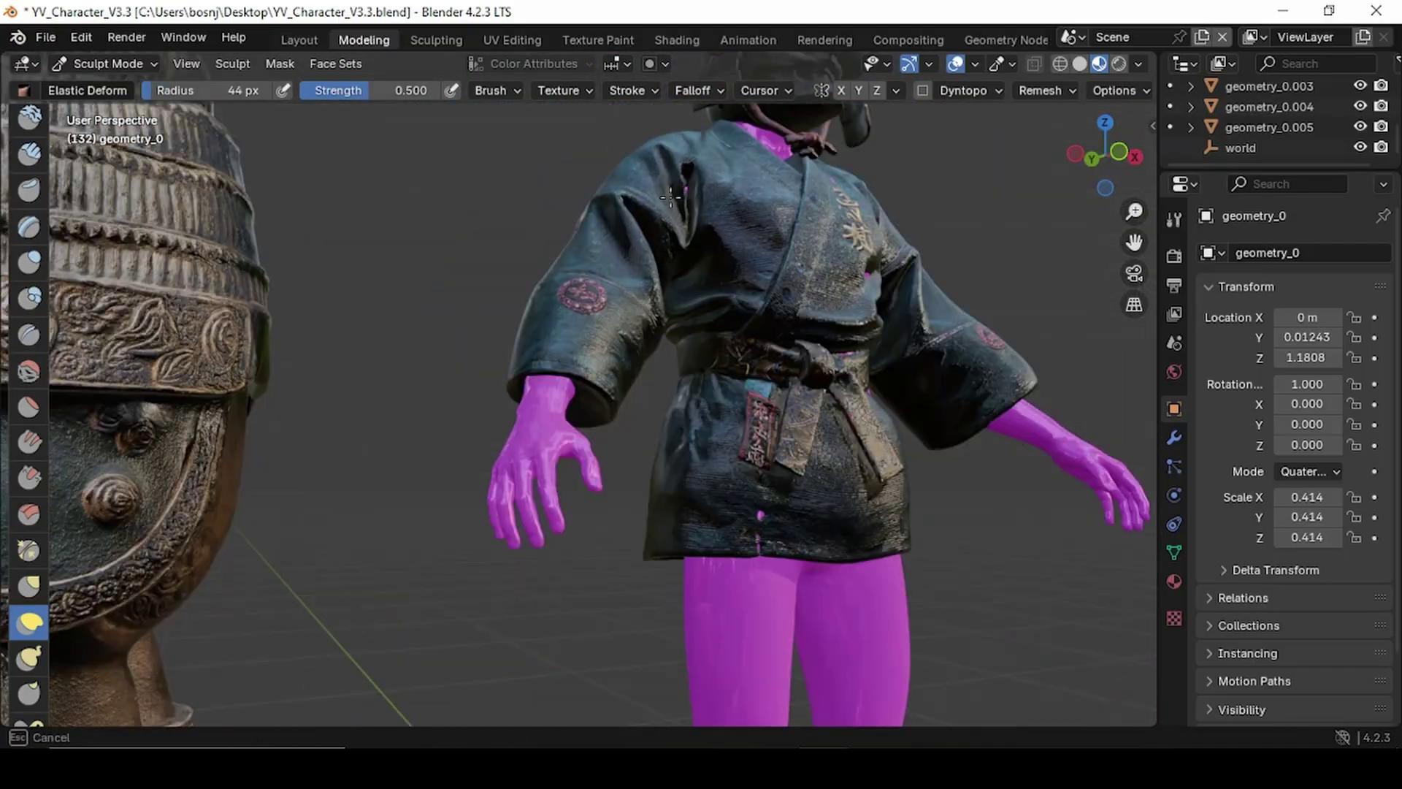
pyautogui.moveTo(584, 409); pyautogui.dragTo(687, 409, button='middle')
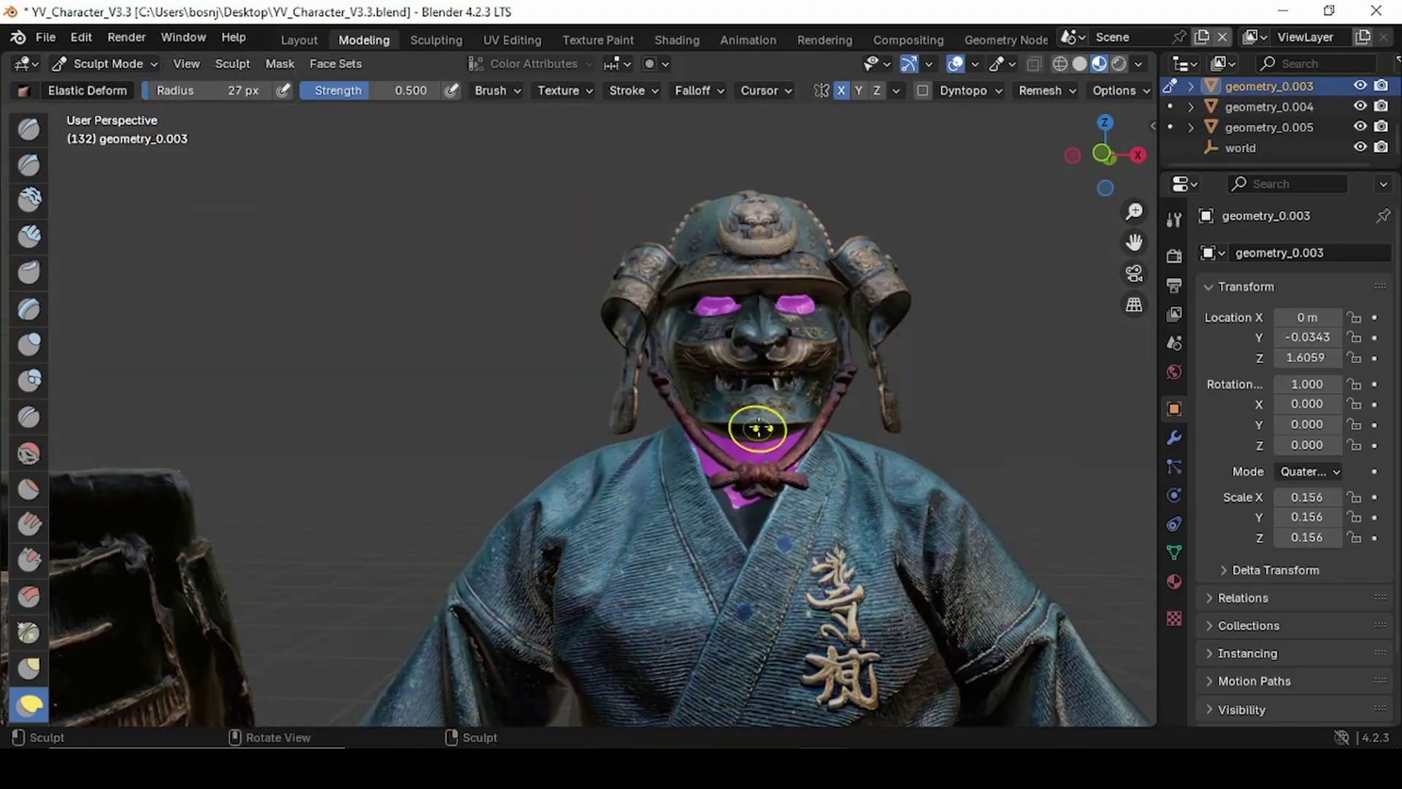
pyautogui.moveTo(757, 416); pyautogui.dragTo(876, 408, button='middle')
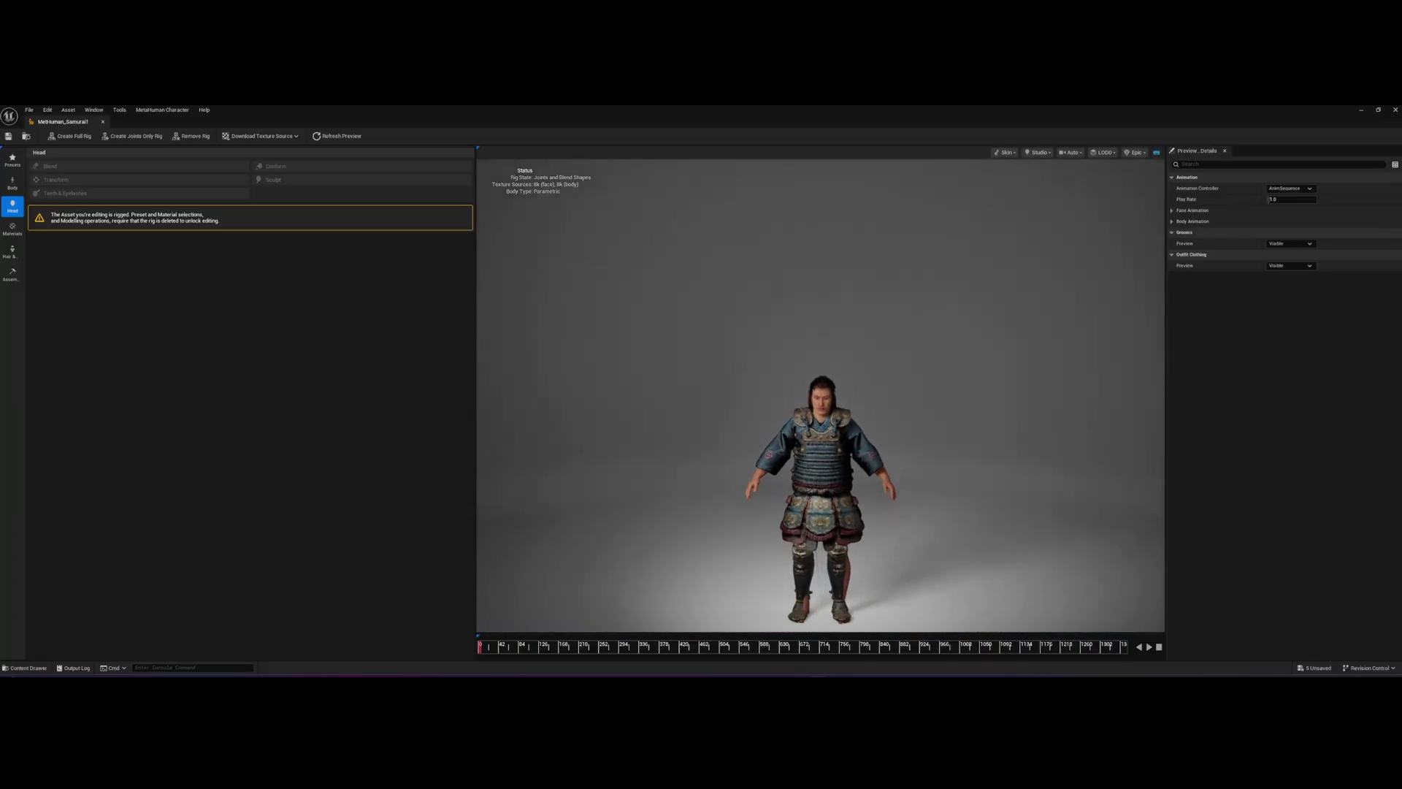
# - Switch to the MetaHuman editor in Unreal Engine and examine the armored samurai up close and at full length
pyautogui.scroll(5, 747, 349)
pyautogui.moveTo(746, 349)
pyautogui.mouseDown()
pyautogui.moveTo(803, 349)
pyautogui.moveTo(746, 349)
pyautogui.mouseUp()
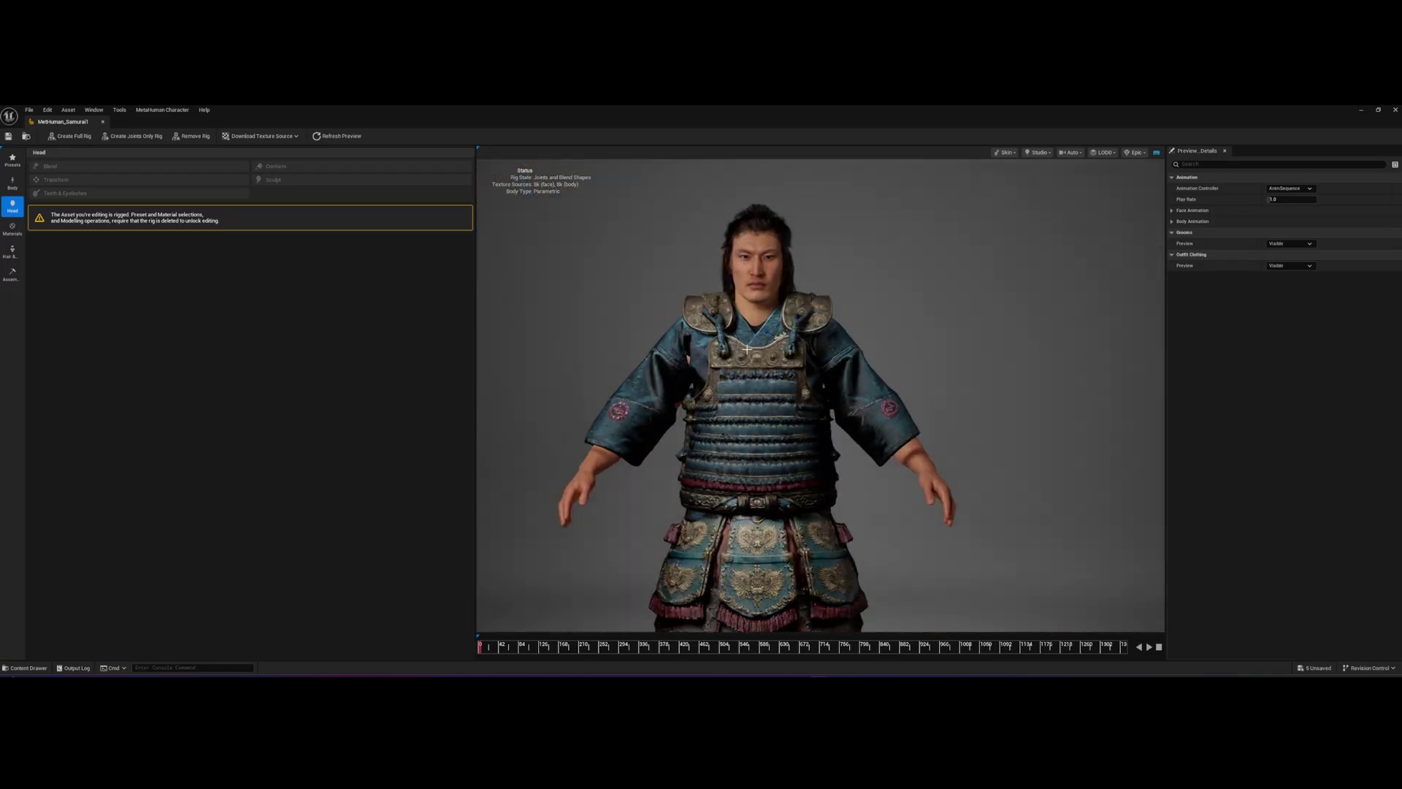
pyautogui.scroll(-2, 746, 349)
# - Remove the leg armor from the samurai's outfit clothing in the Hair & Clothing settings
pyautogui.click(11, 254)
pyautogui.click(13, 183)
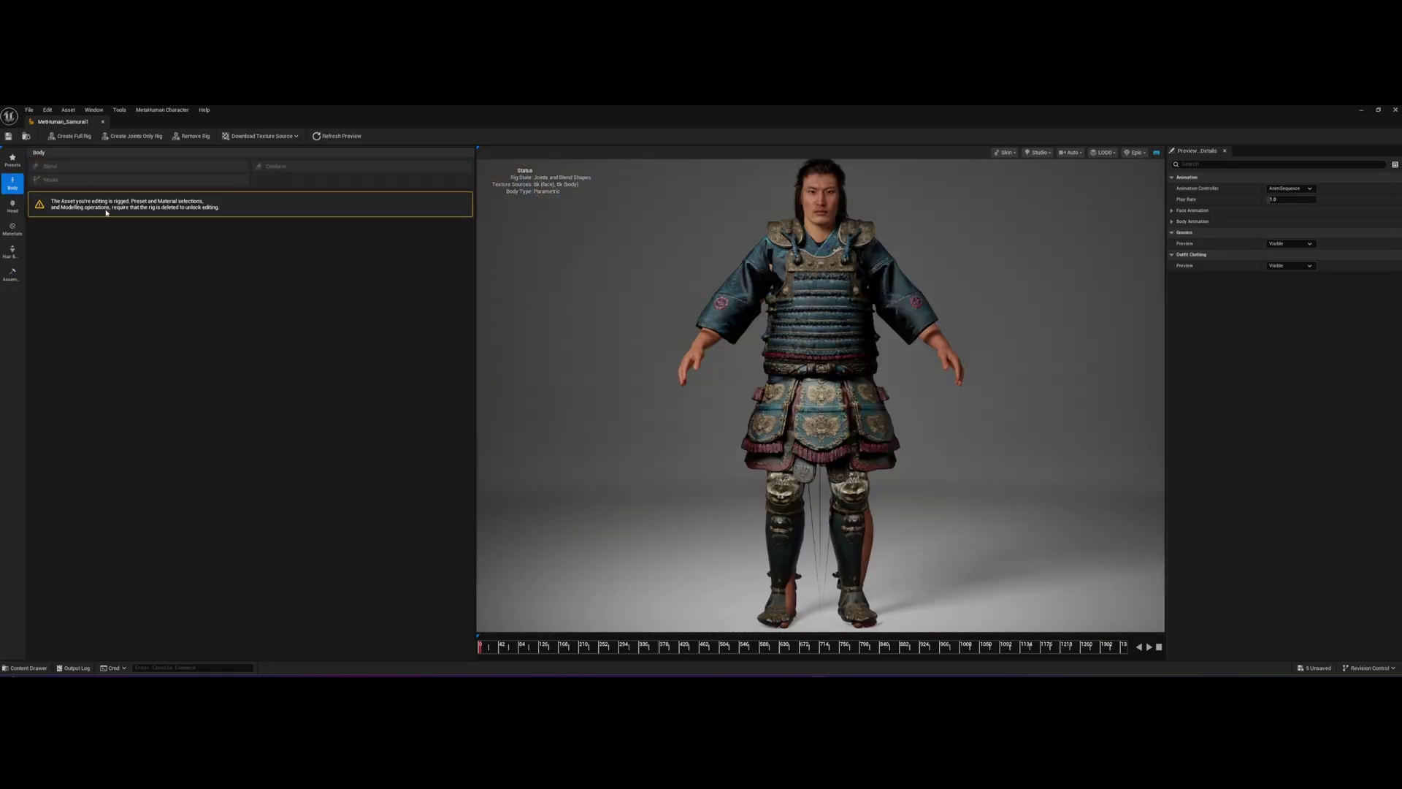
pyautogui.click(13, 251)
pyautogui.scroll(-5, 279, 536)
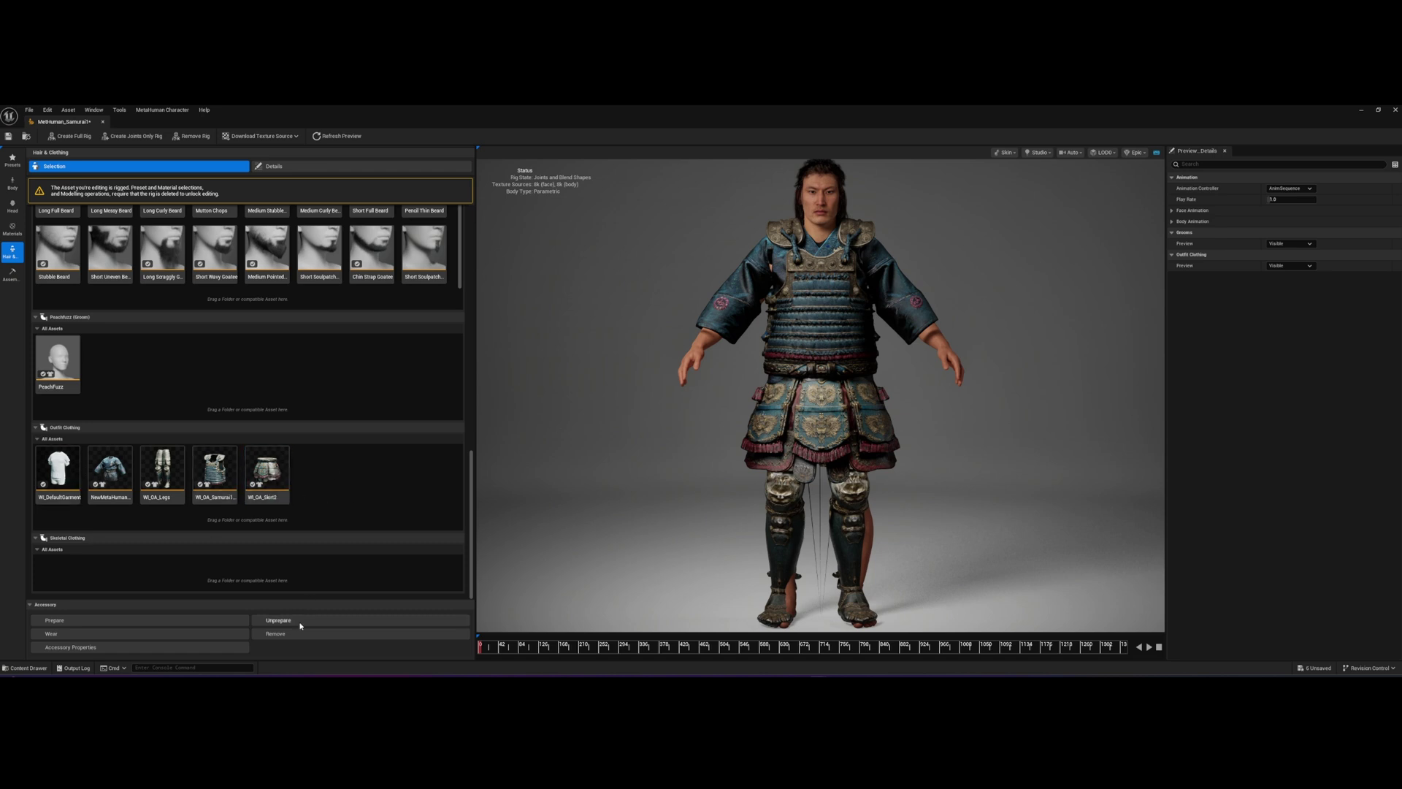
pyautogui.click(267, 473)
pyautogui.click(162, 473)
pyautogui.click(289, 633)
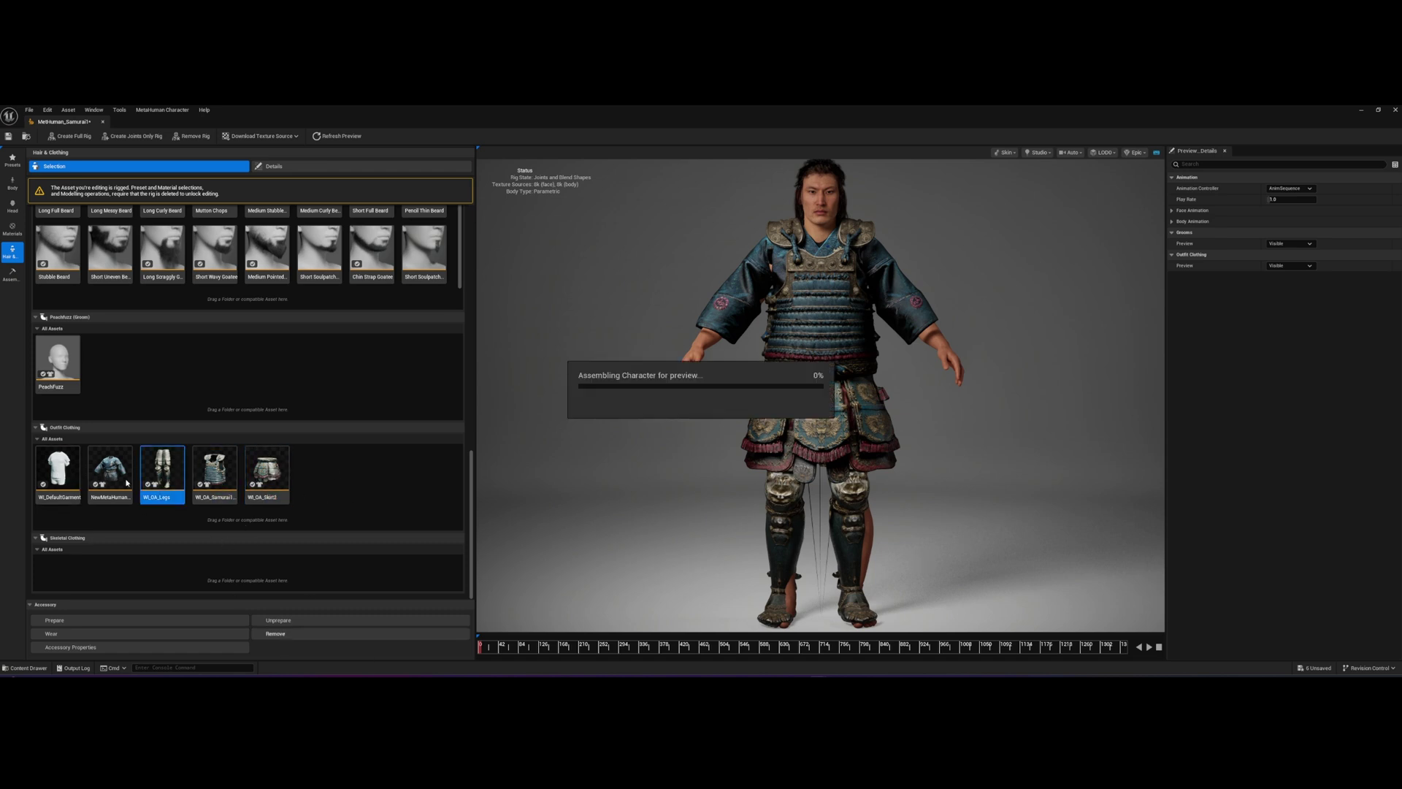
# - Remove the chest armor and the blue robe from the samurai's worn outfit clothing
pyautogui.click(215, 471)
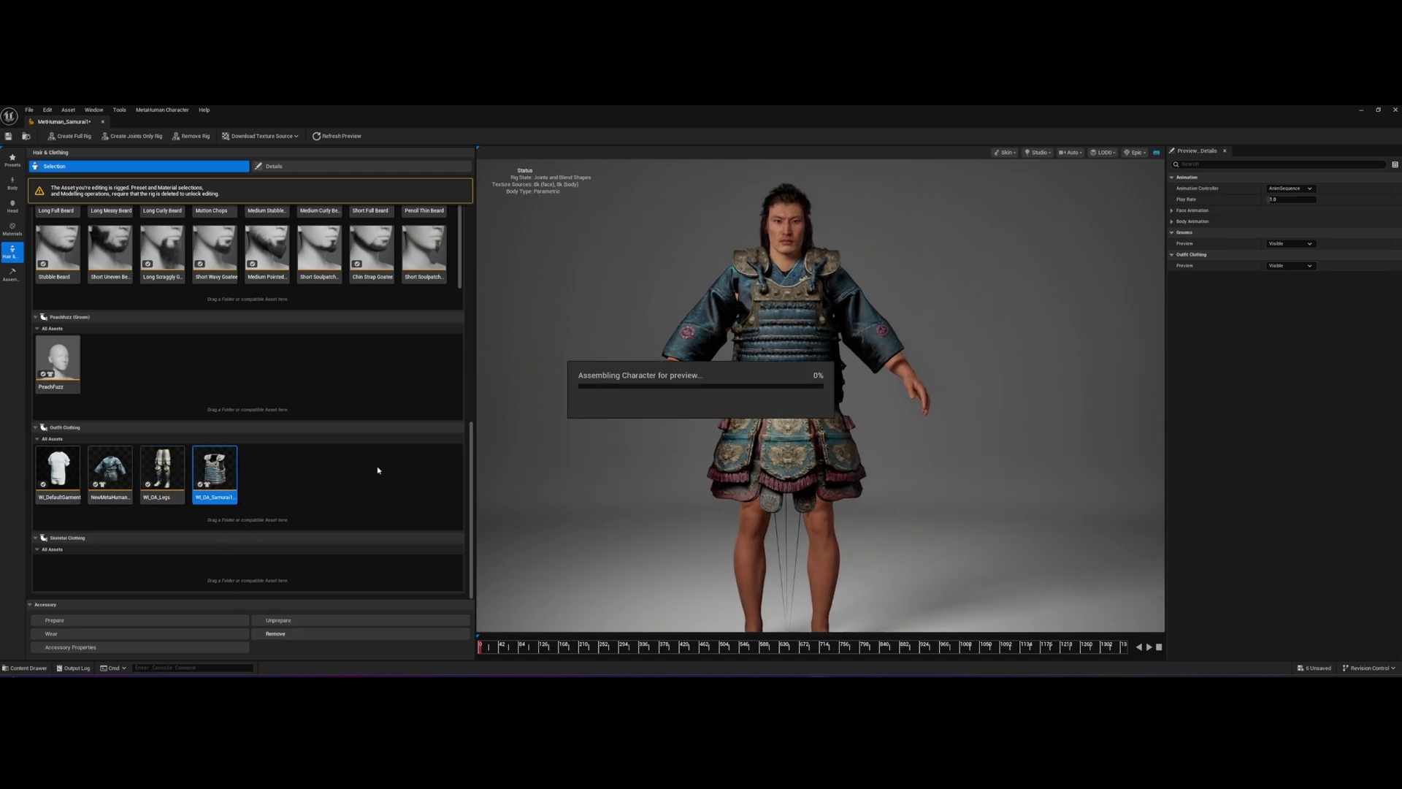
pyautogui.click(110, 471)
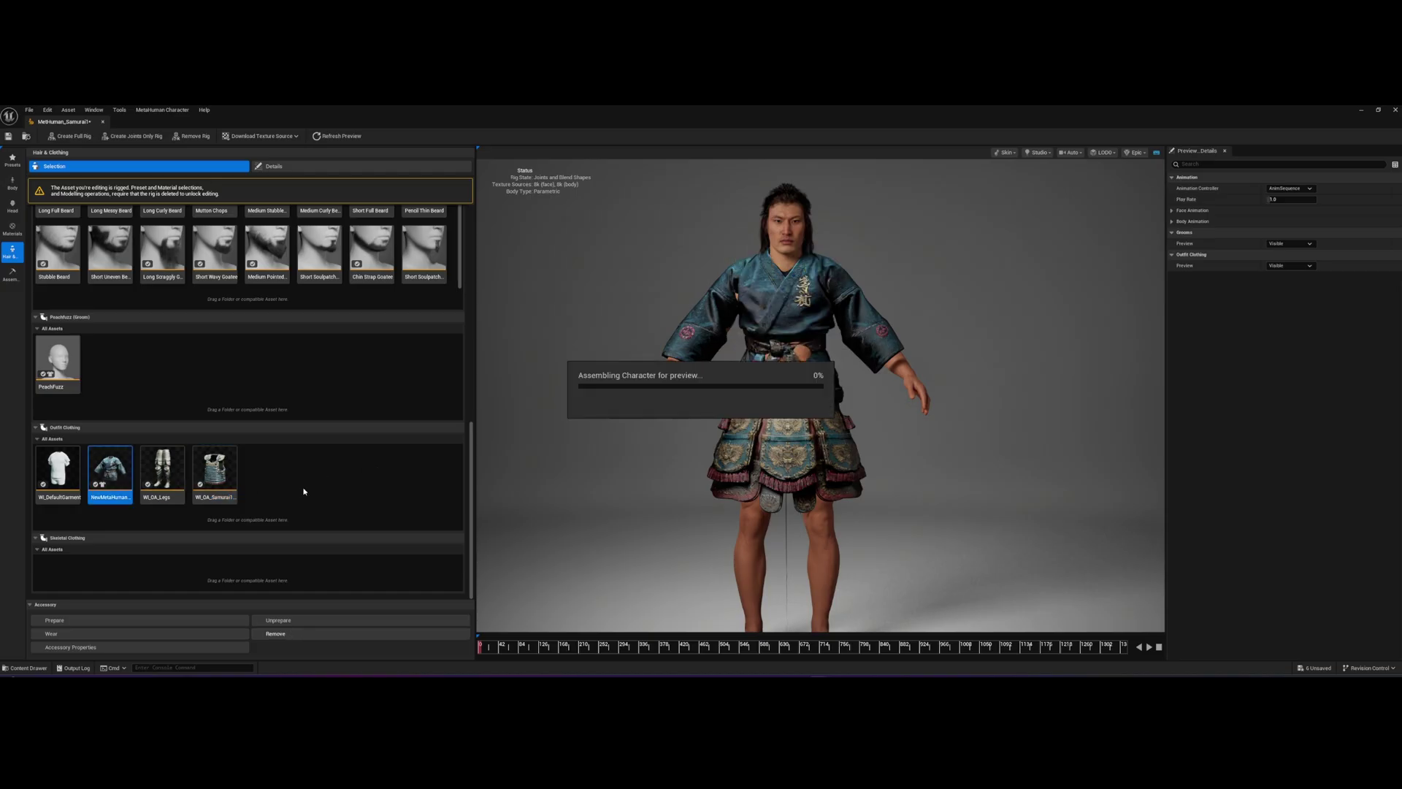
pyautogui.click(321, 458)
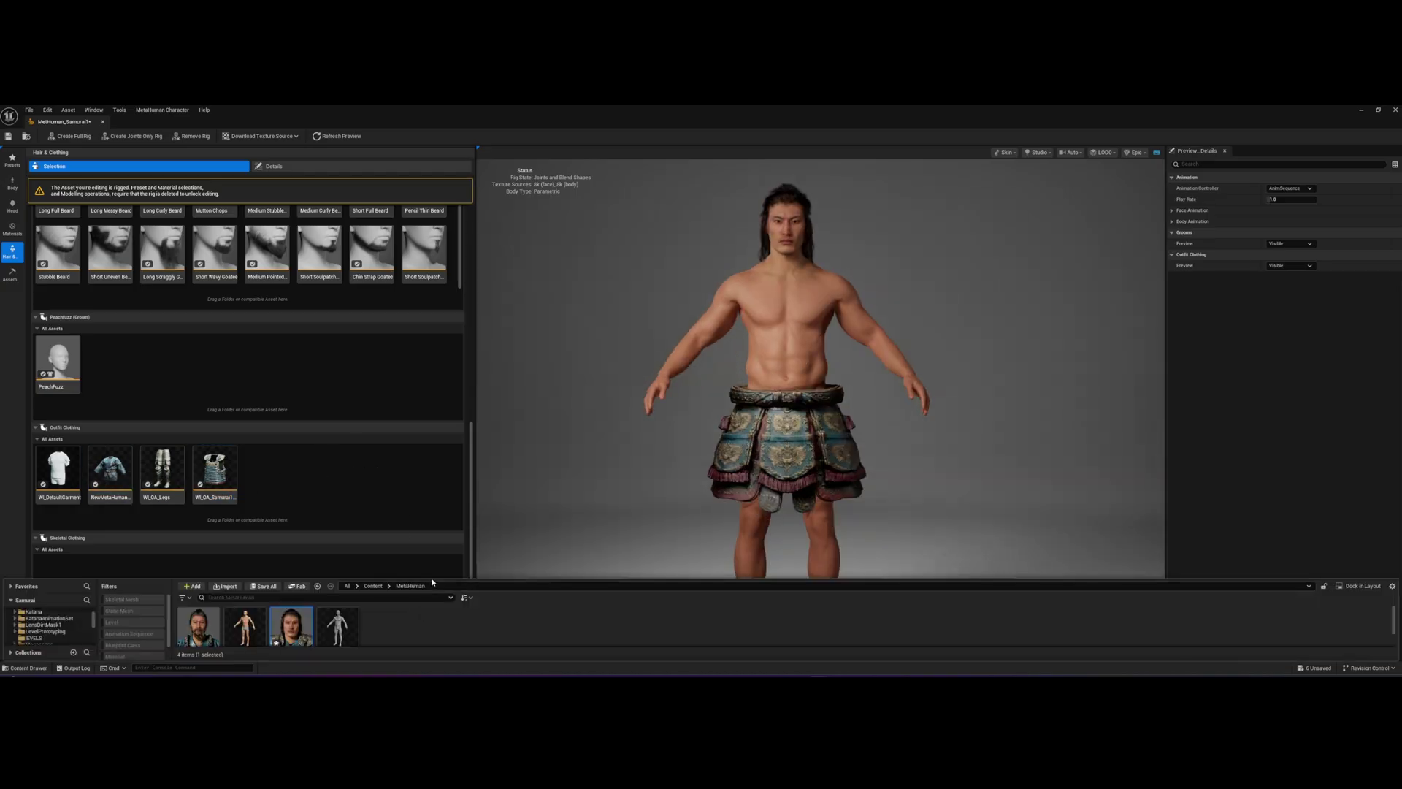
# - Add the blue robe outfit asset from the Samurai_01 FBX content to Outfit Clothing and dress the samurai in it
pyautogui.hotkey('ctrl', 'space')
pyautogui.scroll(-8, 51, 606)
pyautogui.click(51, 593)
pyautogui.scroll(2, 54, 610)
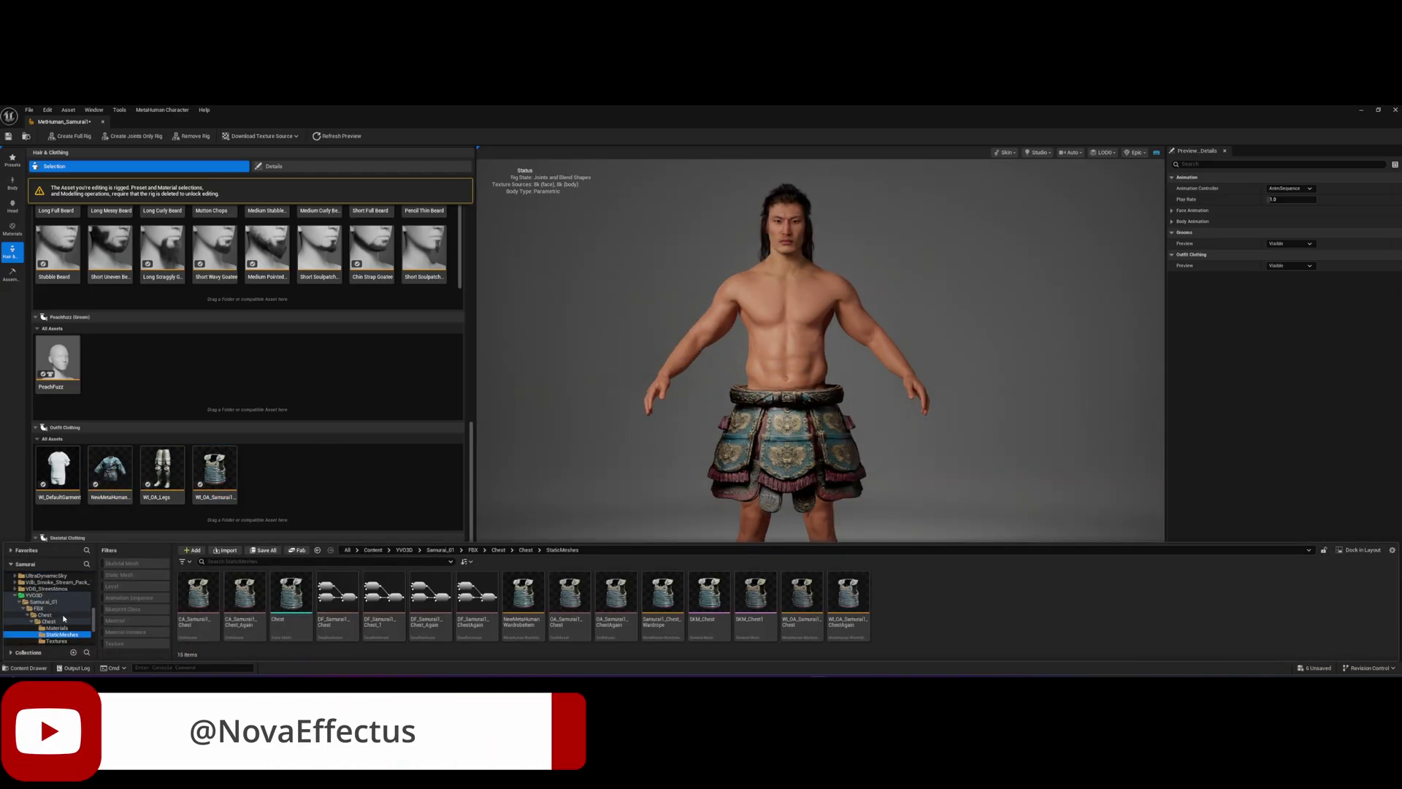
pyautogui.click(39, 608)
pyautogui.doubleClick(269, 607)
pyautogui.moveTo(325, 595); pyautogui.dragTo(128, 482)
pyautogui.click(127, 482)
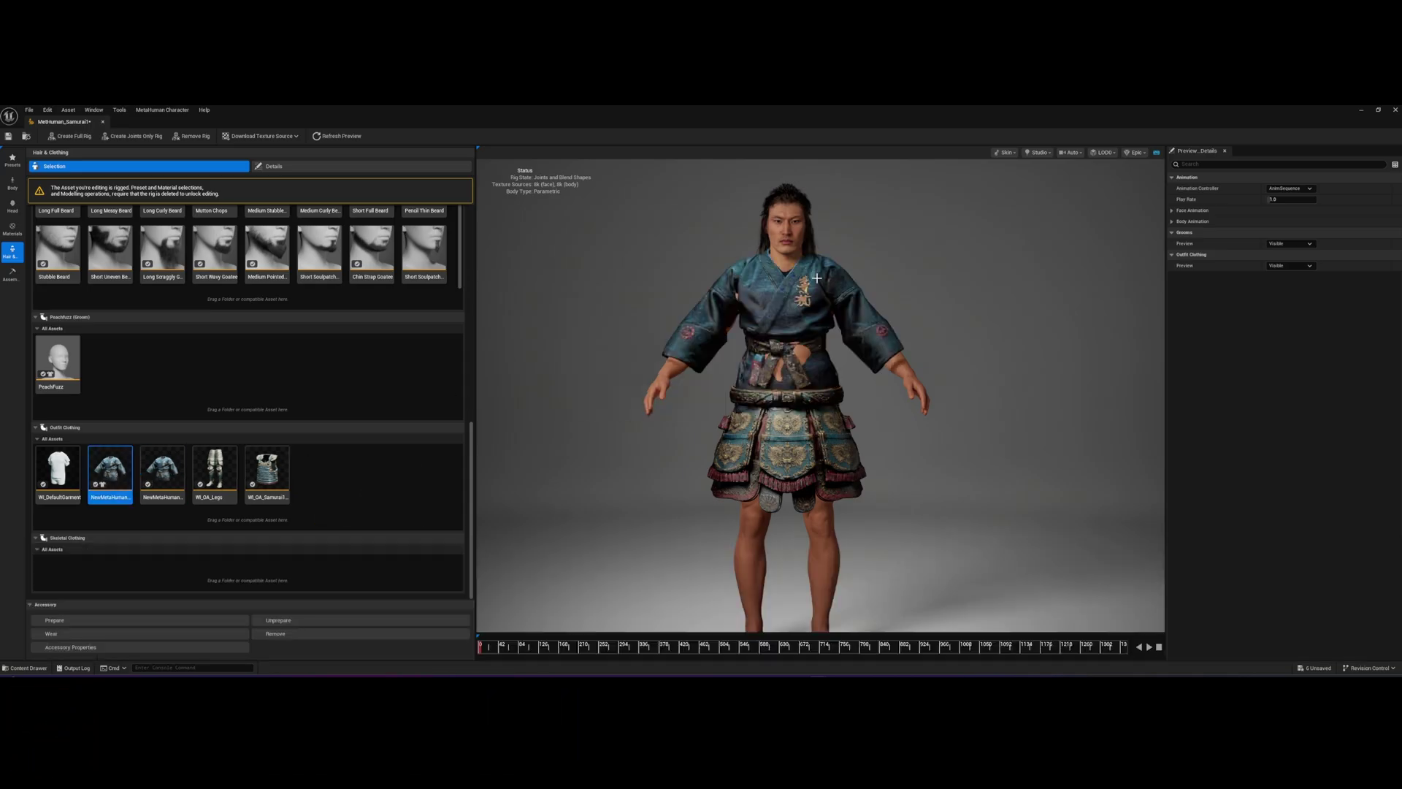
# - Put the chest armor back on the samurai and examine the figure in the Body settings
pyautogui.click(266, 473)
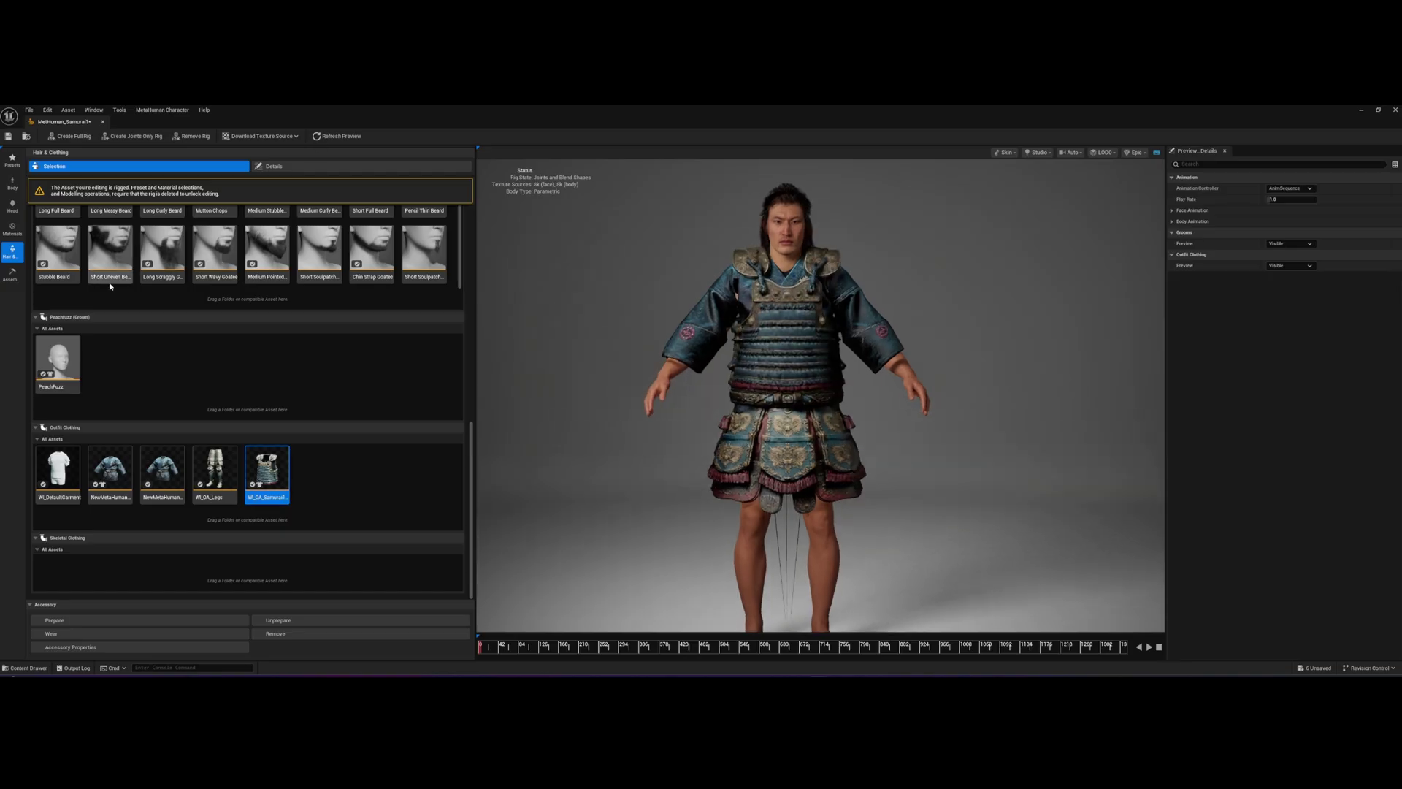
pyautogui.click(12, 182)
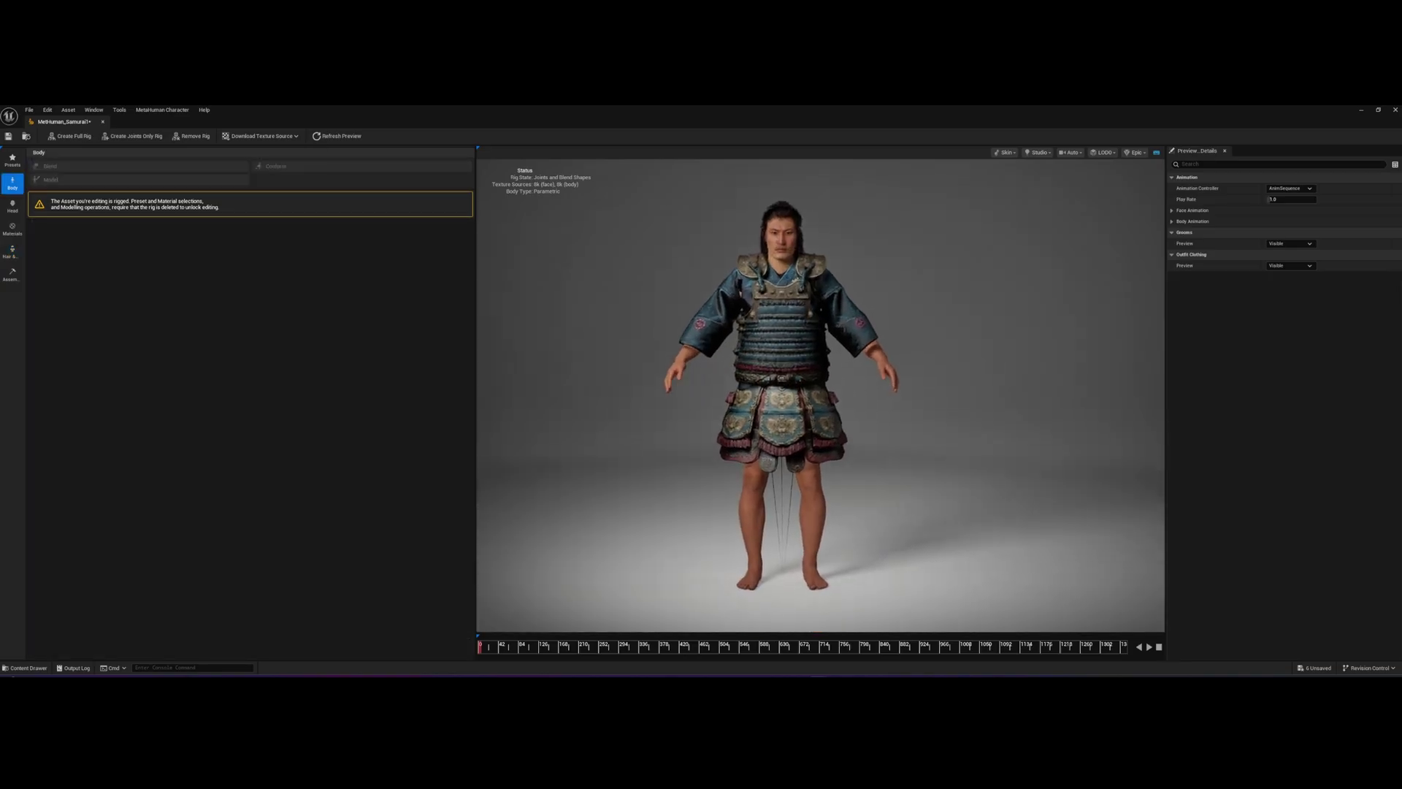
pyautogui.scroll(10, 786, 311)
pyautogui.scroll(-8, 786, 311)
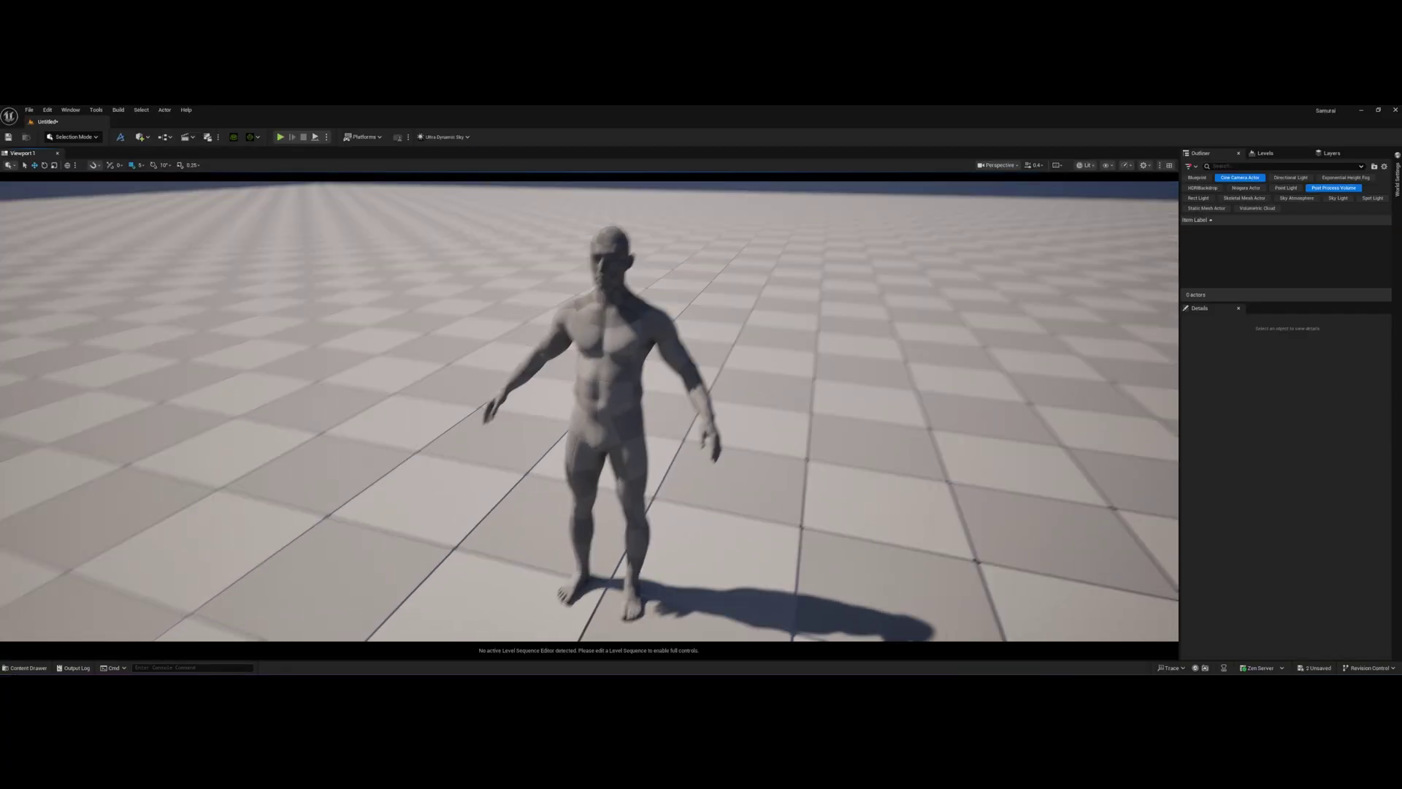
# - Examine the grey MetaHuman combined body mesh in the level and select it
pyautogui.moveTo(592, 392); pyautogui.dragTo(598, 424, button='right')
pyautogui.scroll(-3, 592, 393)
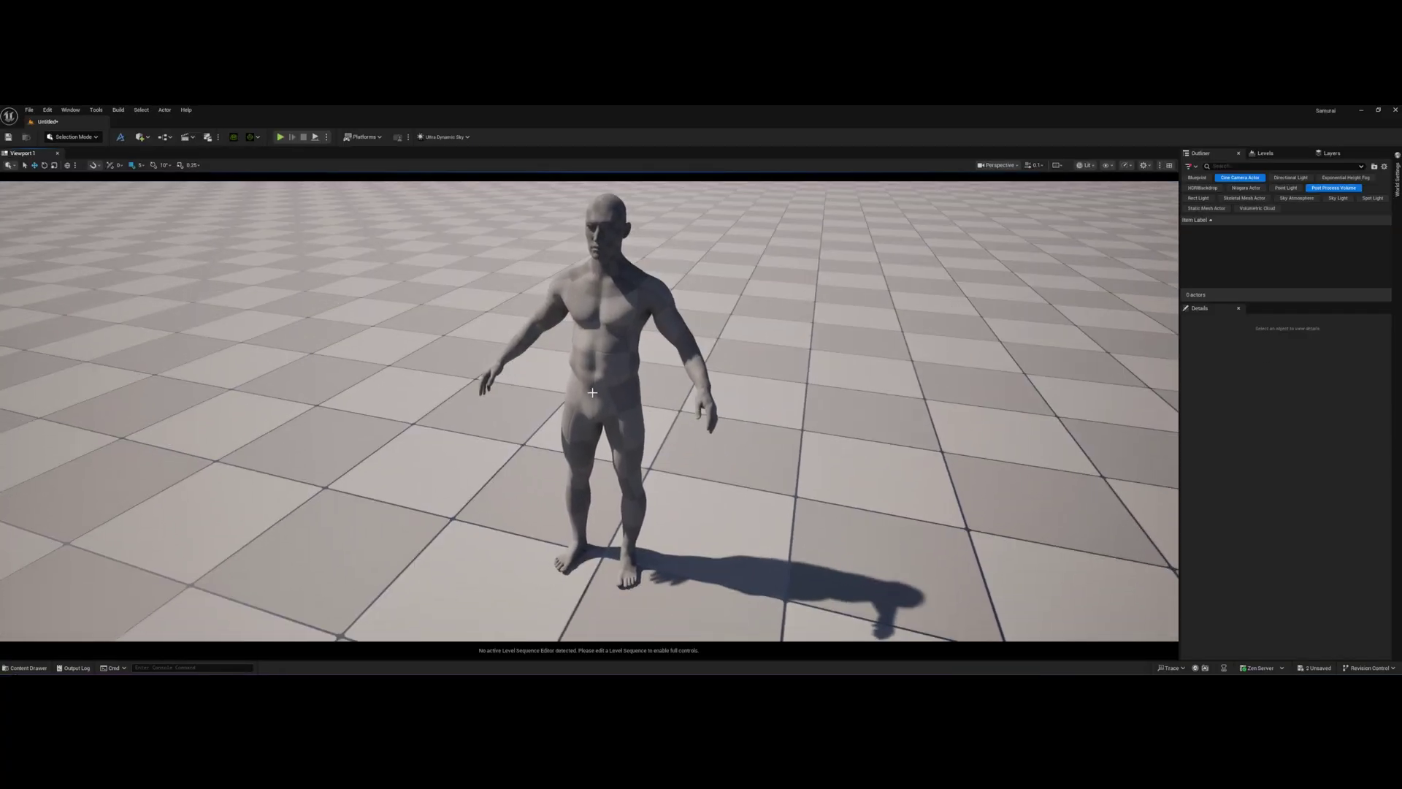
pyautogui.click(593, 364)
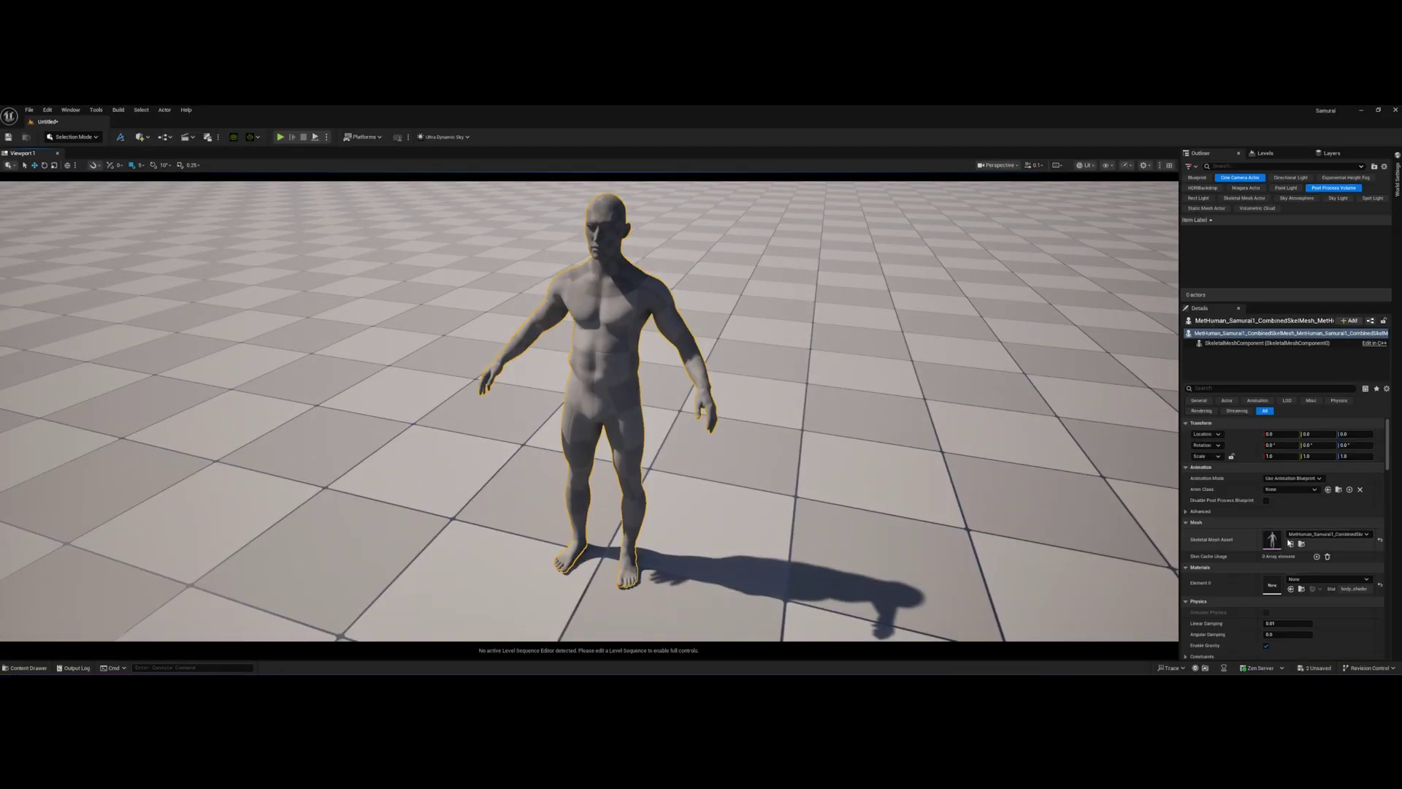
pyautogui.moveTo(431, 354); pyautogui.dragTo(457, 335, button='right')
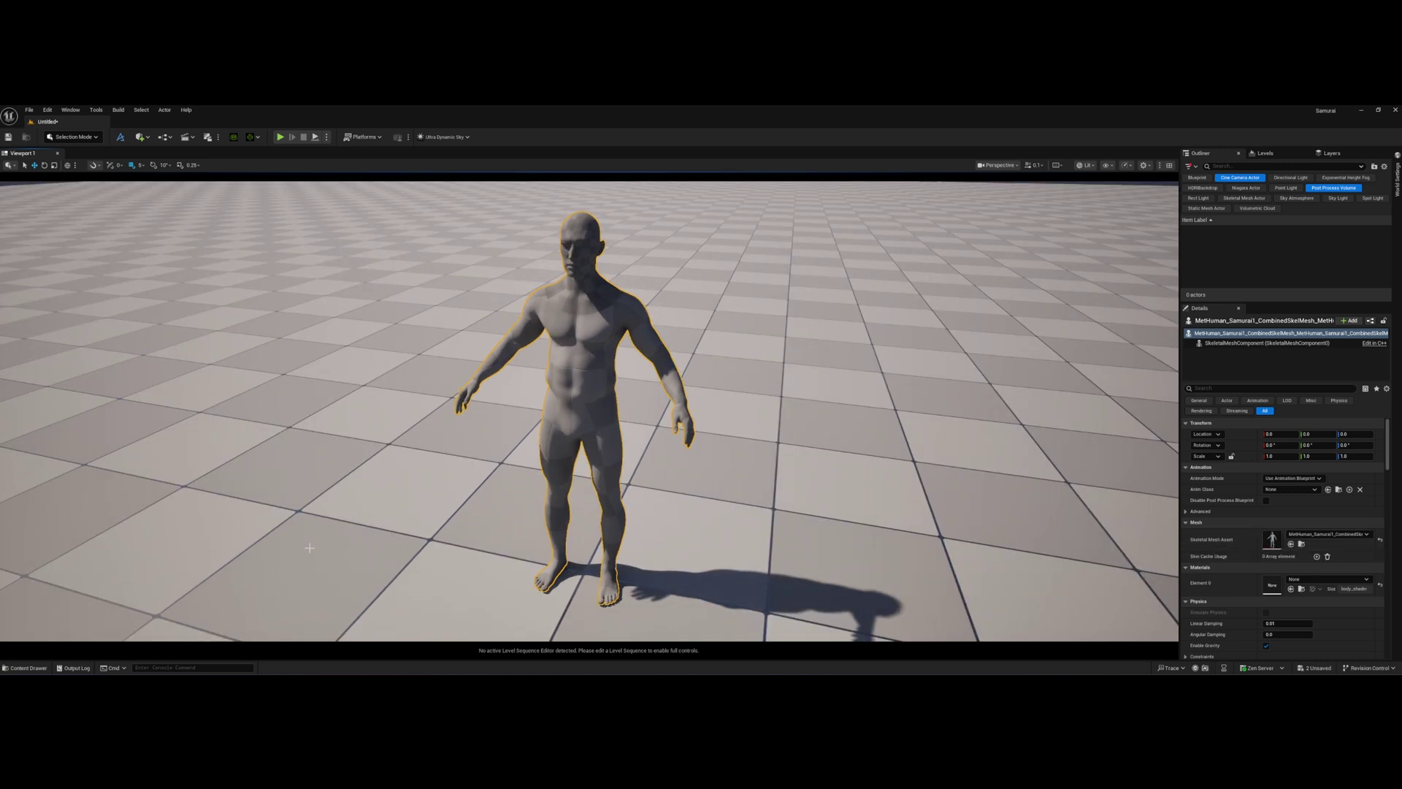
pyautogui.moveTo(218, 583); pyautogui.dragTo(223, 549, button='right')
pyautogui.moveTo(685, 622); pyautogui.dragTo(712, 640, button='right')
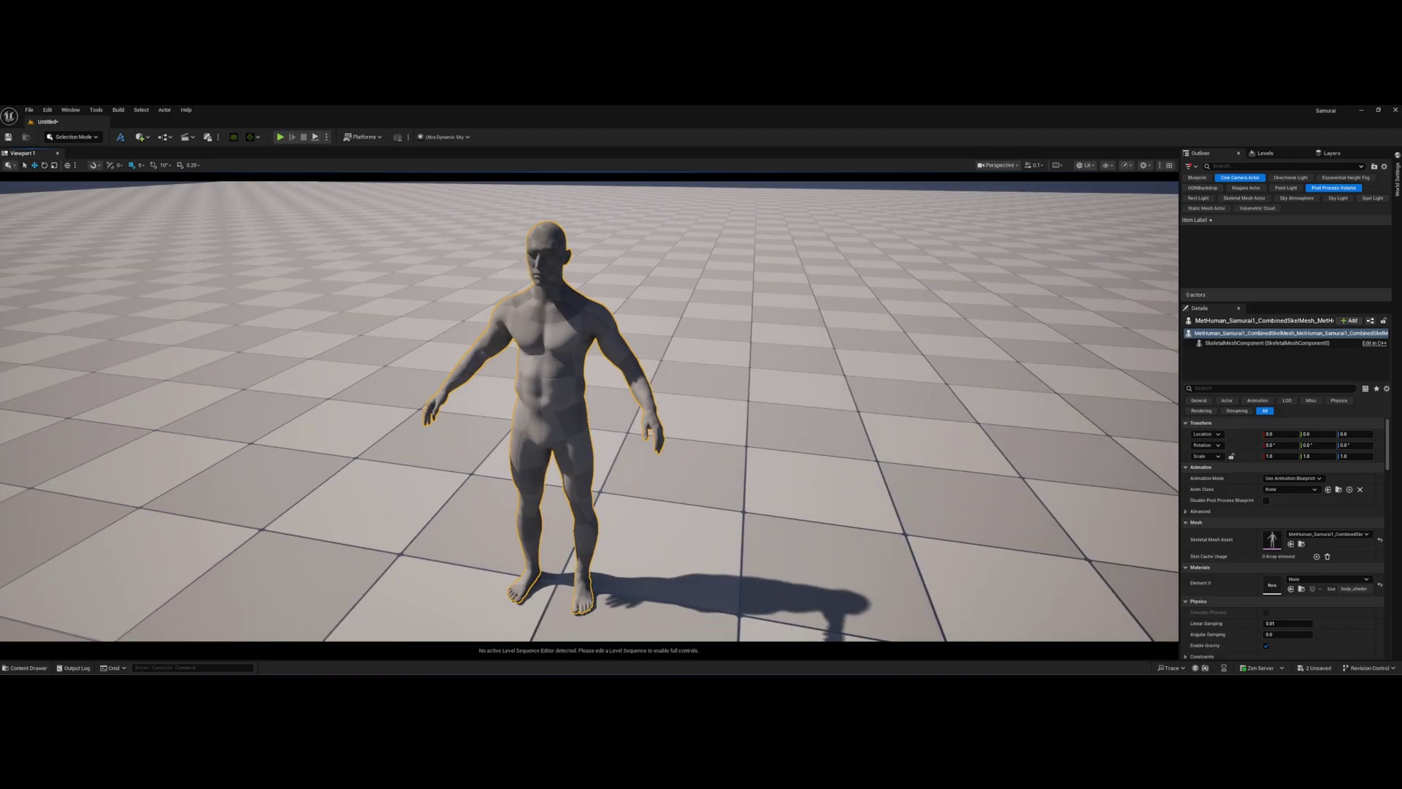
# - Place the s_01_Cloth mesh at the world origin to check its fit on the body, and delete it from the level
pyautogui.hotkey('ctrl', 'space')
pyautogui.moveTo(202, 550)
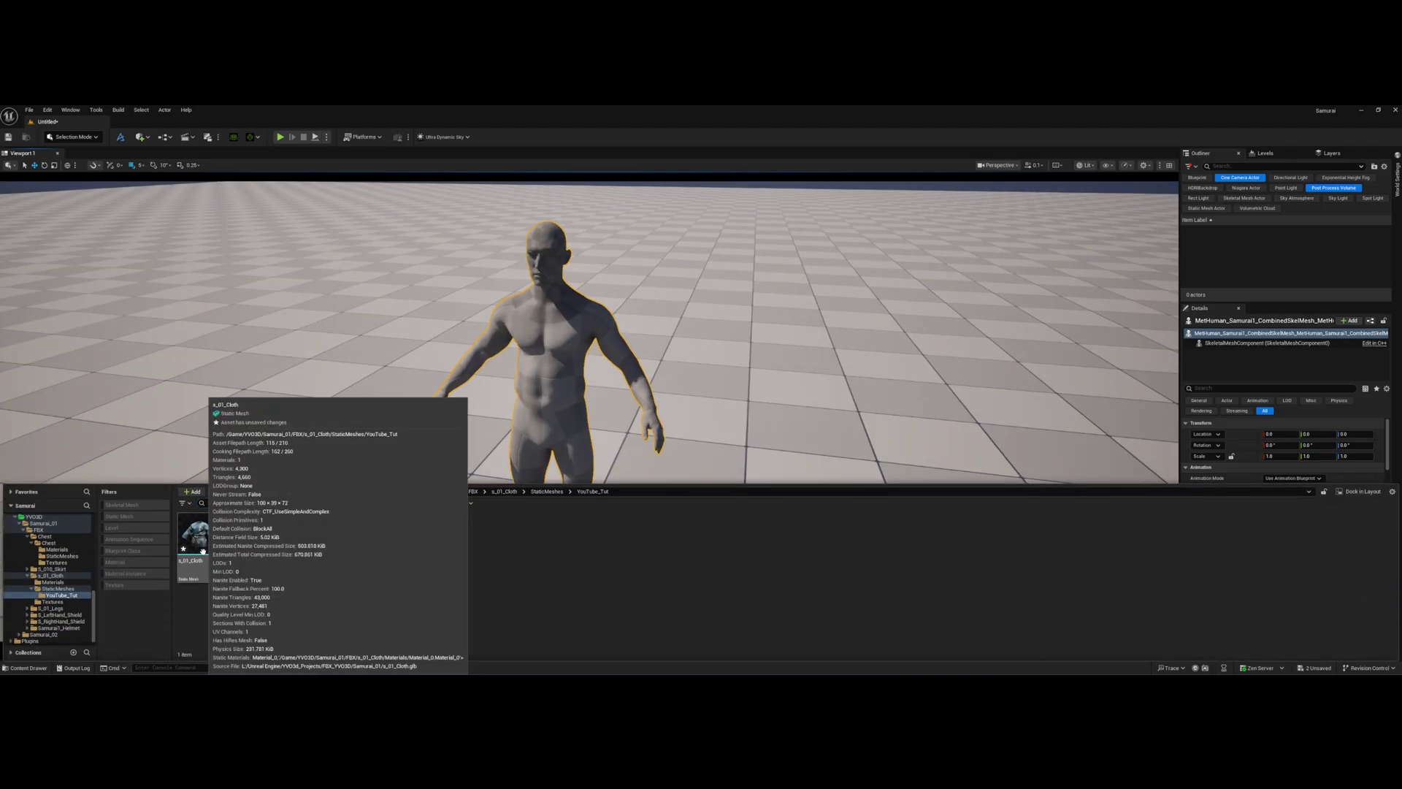
pyautogui.moveTo(202, 554); pyautogui.dragTo(520, 315)
pyautogui.click(1380, 434)
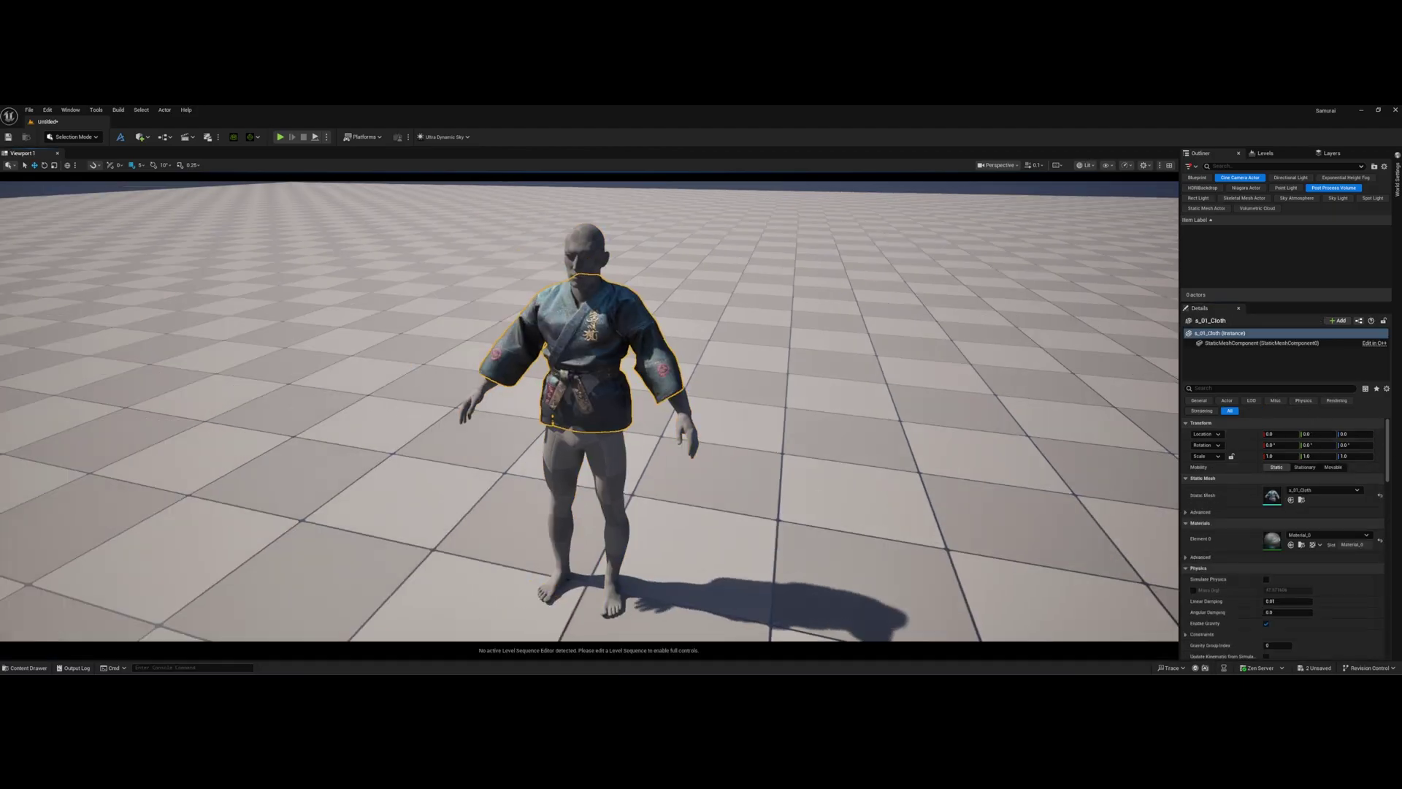
pyautogui.press('g')
pyautogui.click(563, 336)
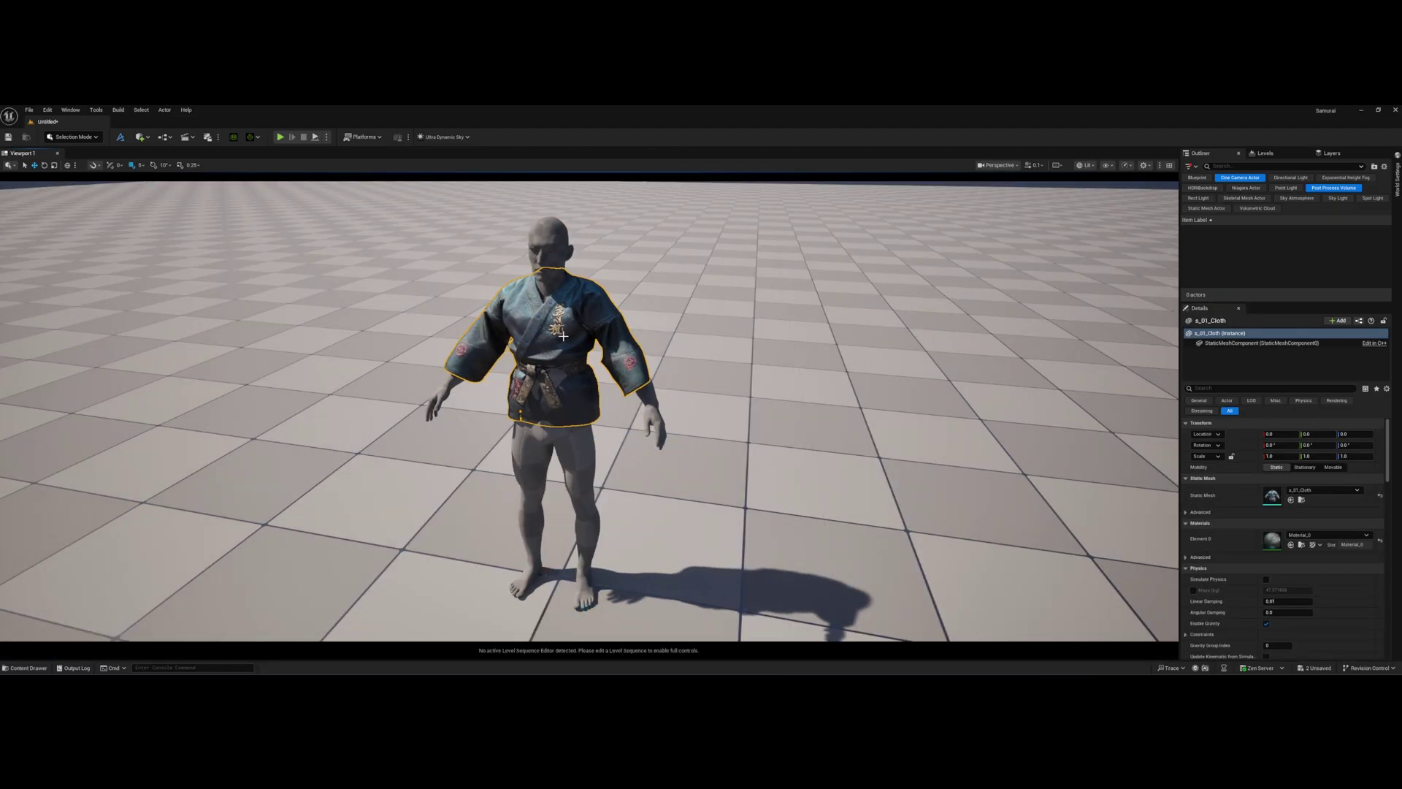
pyautogui.press('Delete')
# - Convert the s_01_Cloth static mesh to a skeletal mesh using the existing MetHuman_Samurai1_CombinedSkelMesh and the SKM_ prefix
pyautogui.hotkey('ctrl', 'space')
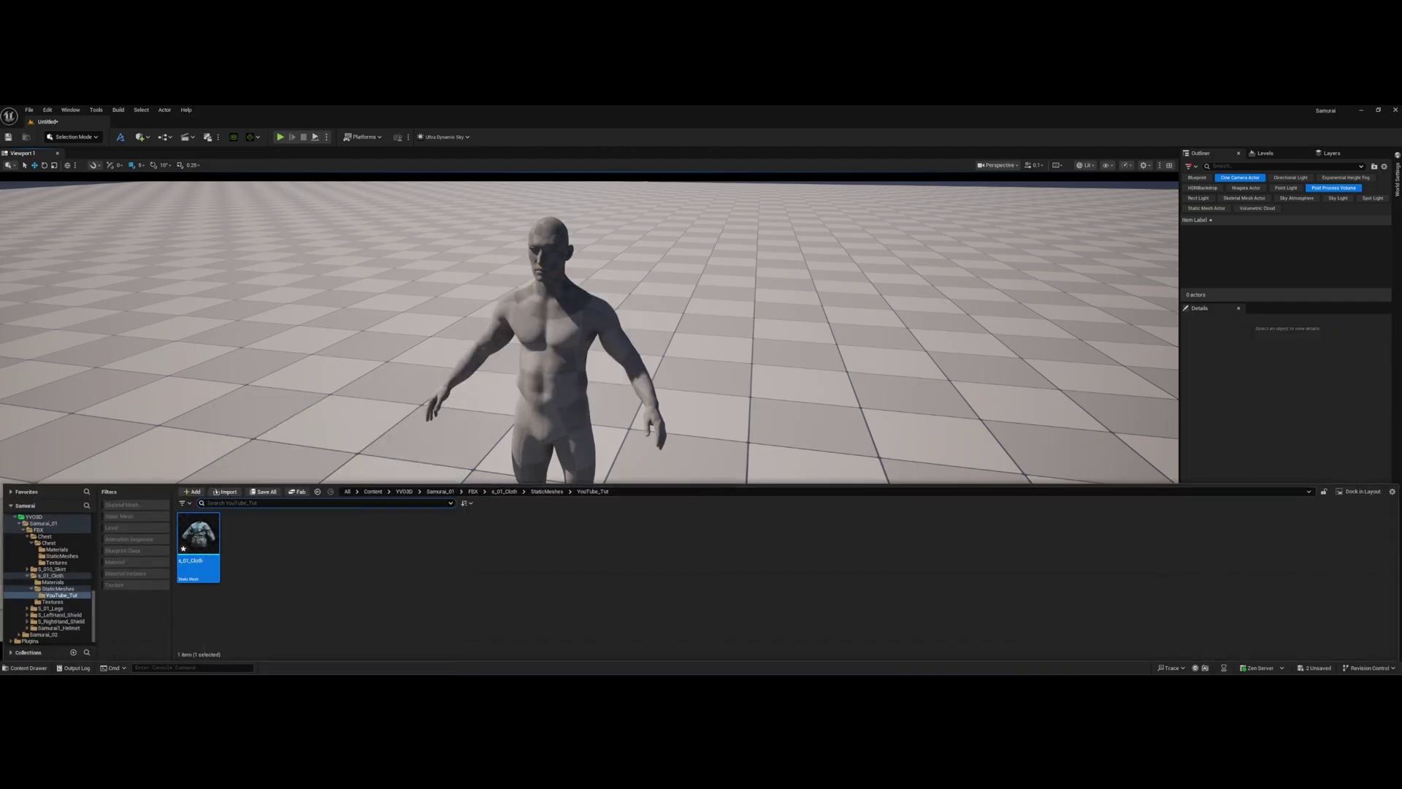
pyautogui.rightClick(196, 553)
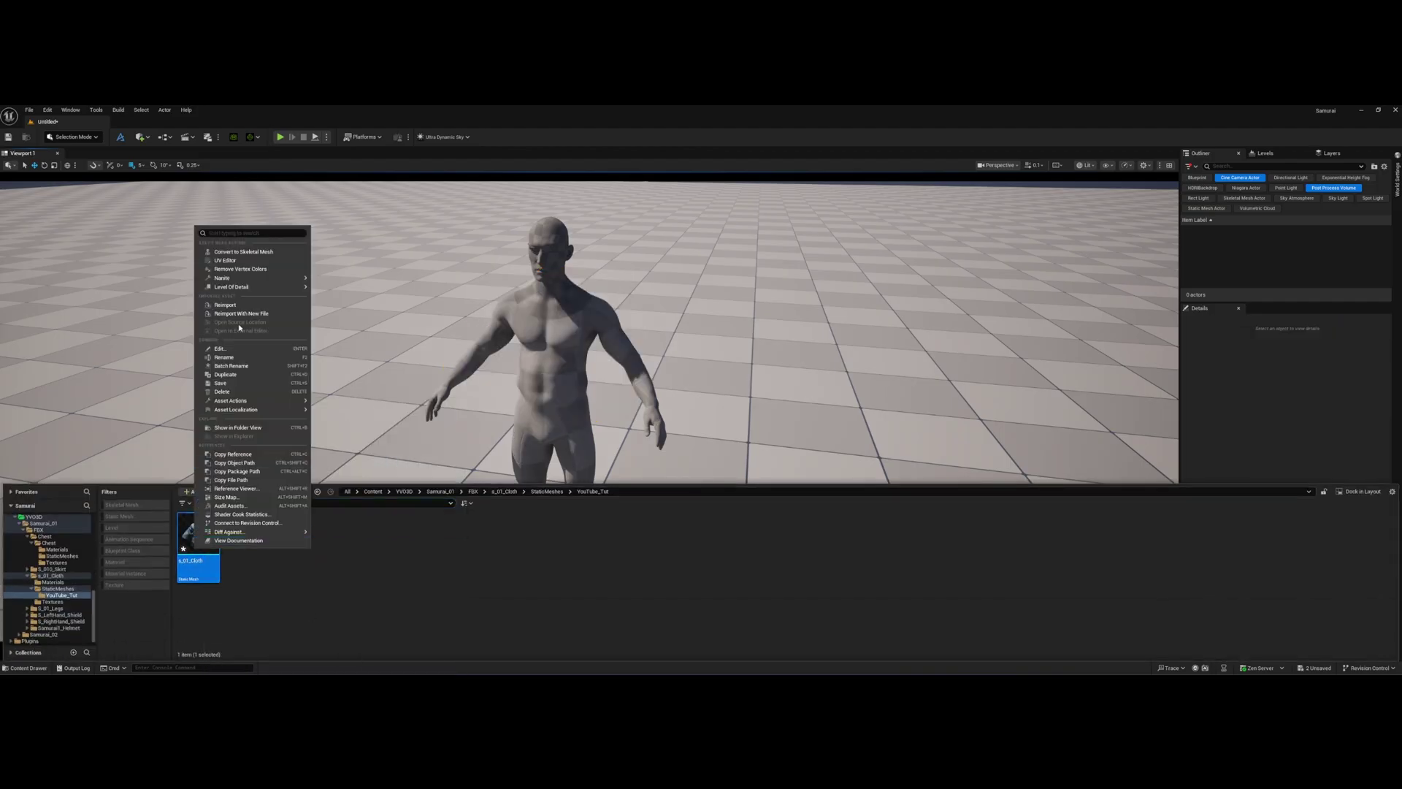
pyautogui.click(260, 254)
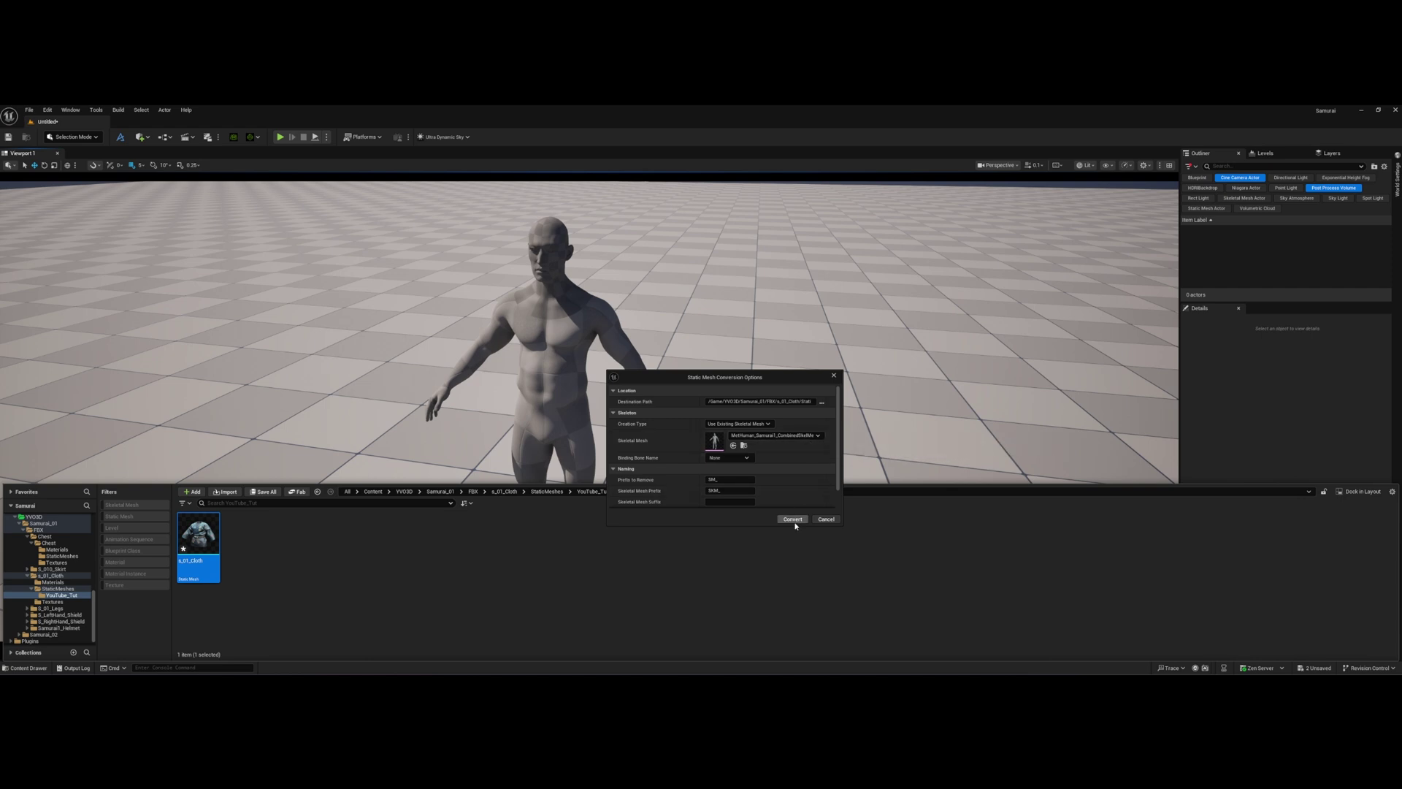
pyautogui.scroll(-1, 777, 479)
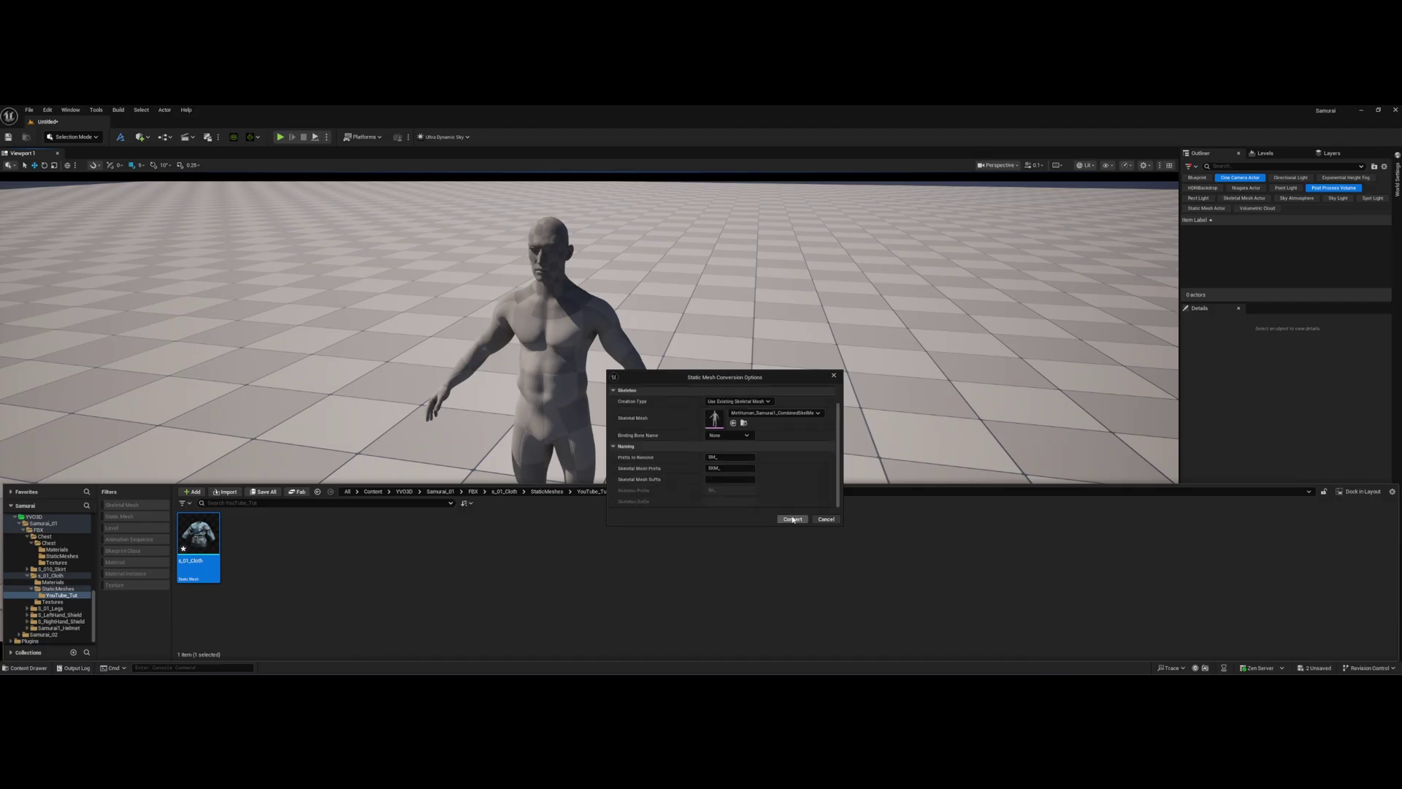
pyautogui.click(792, 519)
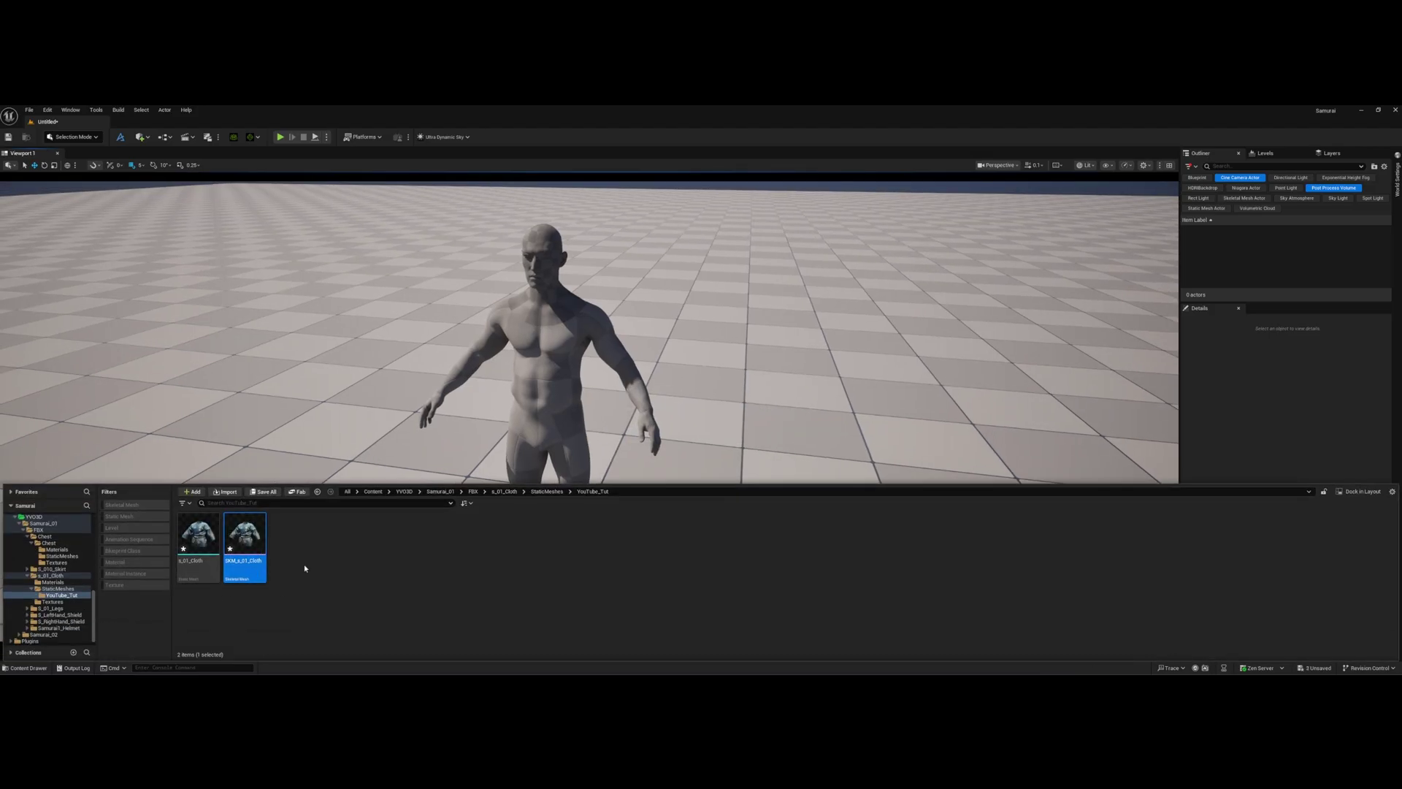
# - Open SKM_s_01_Cloth, rotate the upperarm_l bone to test the robe's skinning, and undo the rotation
pyautogui.doubleClick(255, 542)
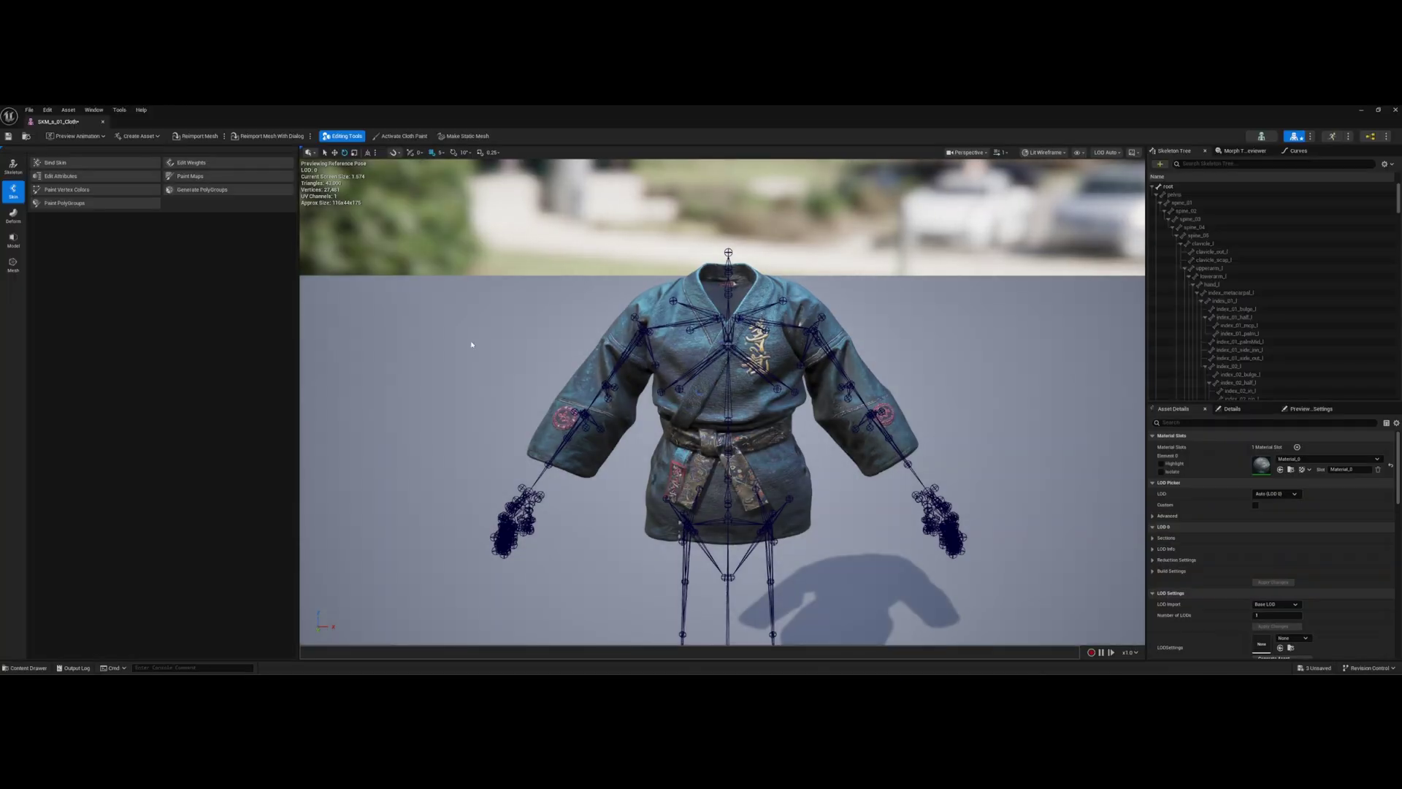
pyautogui.click(860, 346)
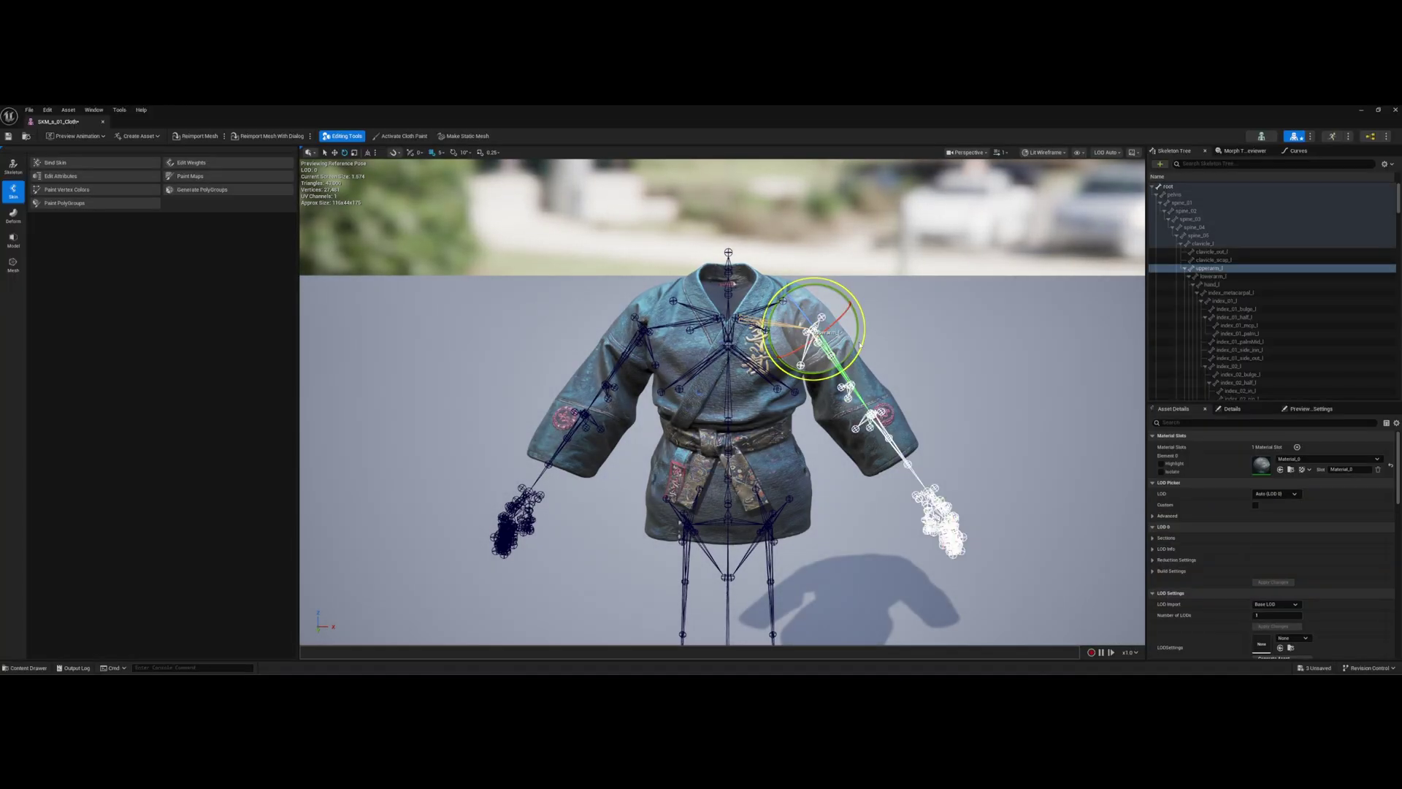
pyautogui.moveTo(858, 328); pyautogui.dragTo(948, 339)
pyautogui.hotkey('ctrl', 'z')
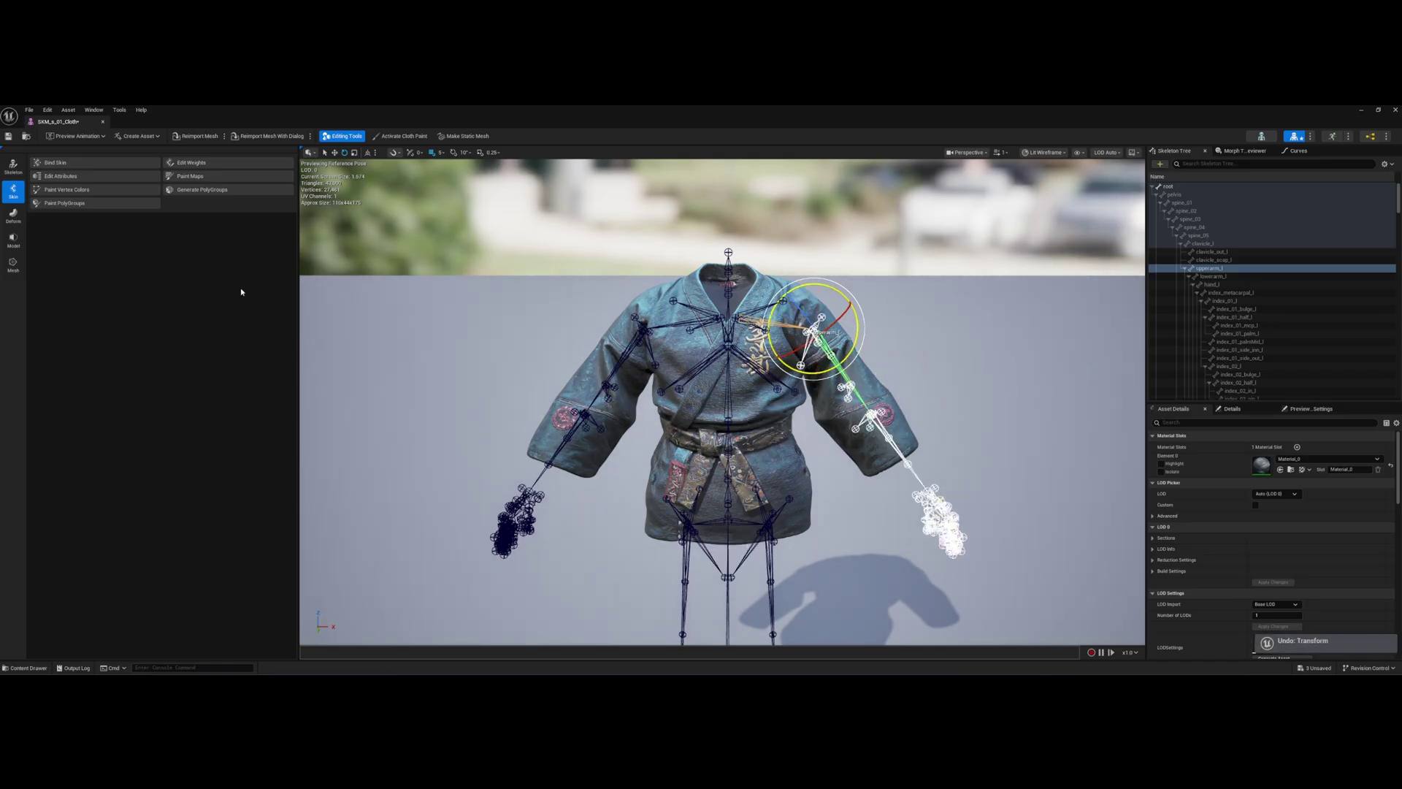
pyautogui.moveTo(549, 258); pyautogui.dragTo(569, 271, button='right')
# - Transfer skin weights to the robe from the Samurai1 combined skeletal mesh with Edit Weights, and accept the result
pyautogui.click(636, 343)
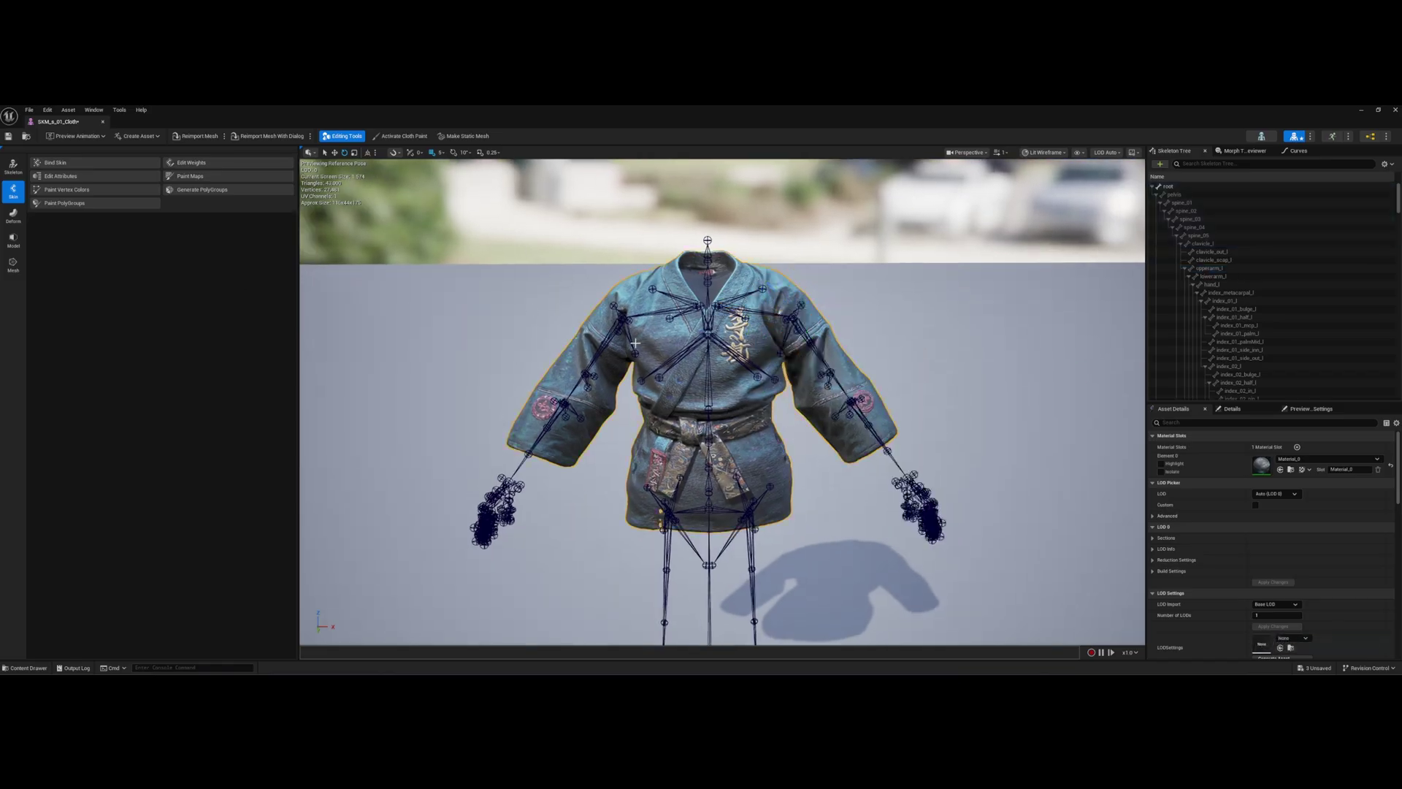
pyautogui.click(191, 162)
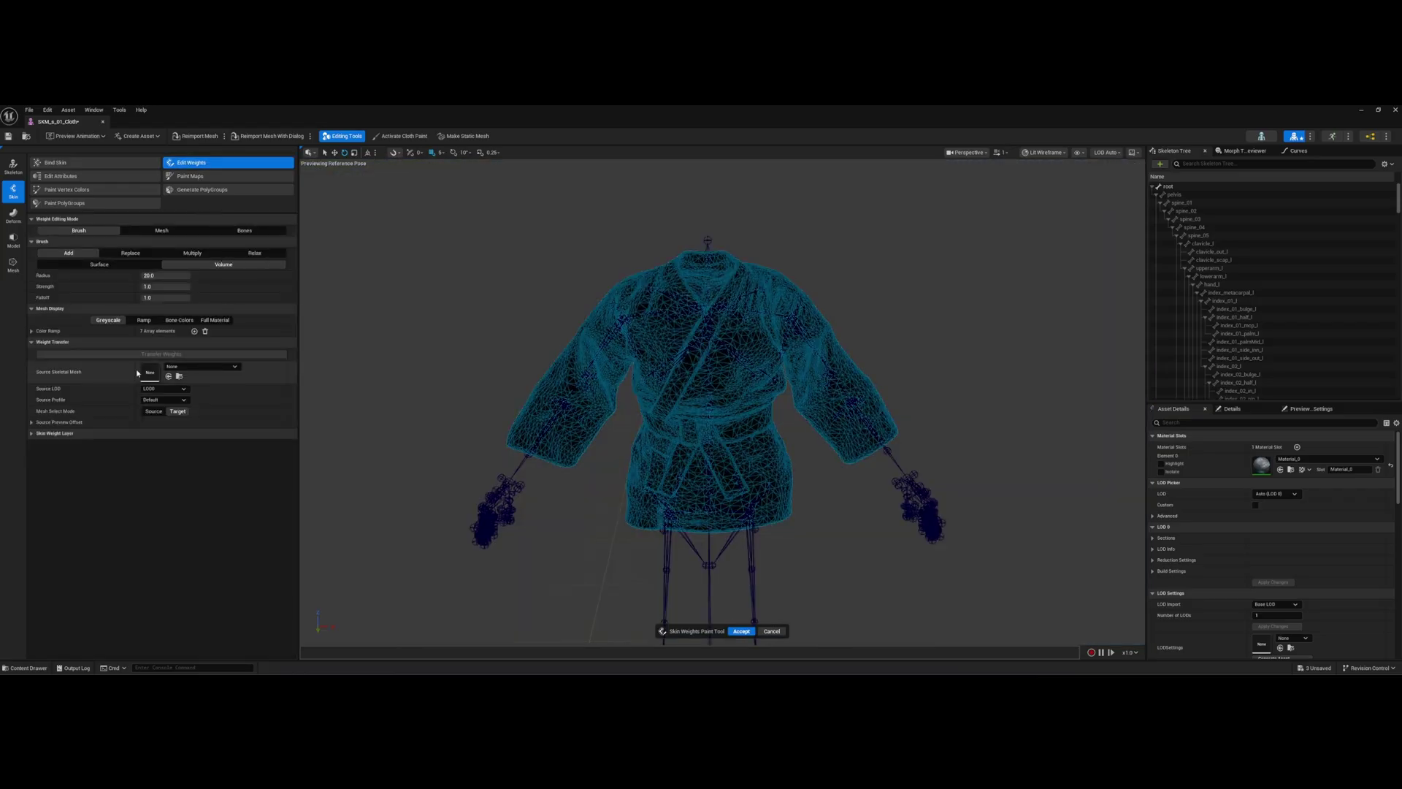
pyautogui.click(230, 369)
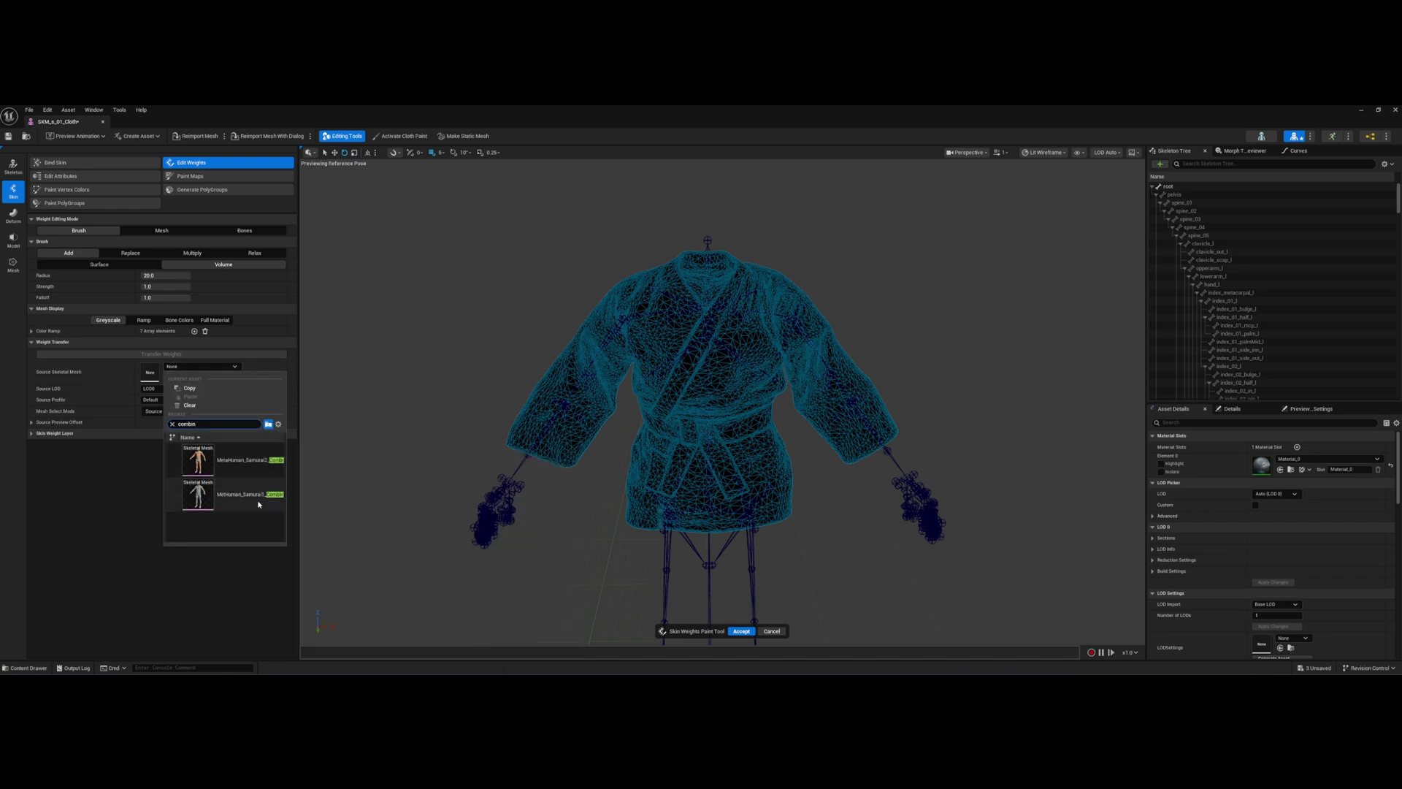
pyautogui.click(252, 494)
pyautogui.press('s')
pyautogui.press('d')
pyautogui.moveTo(672, 463); pyautogui.dragTo(555, 460, button='right')
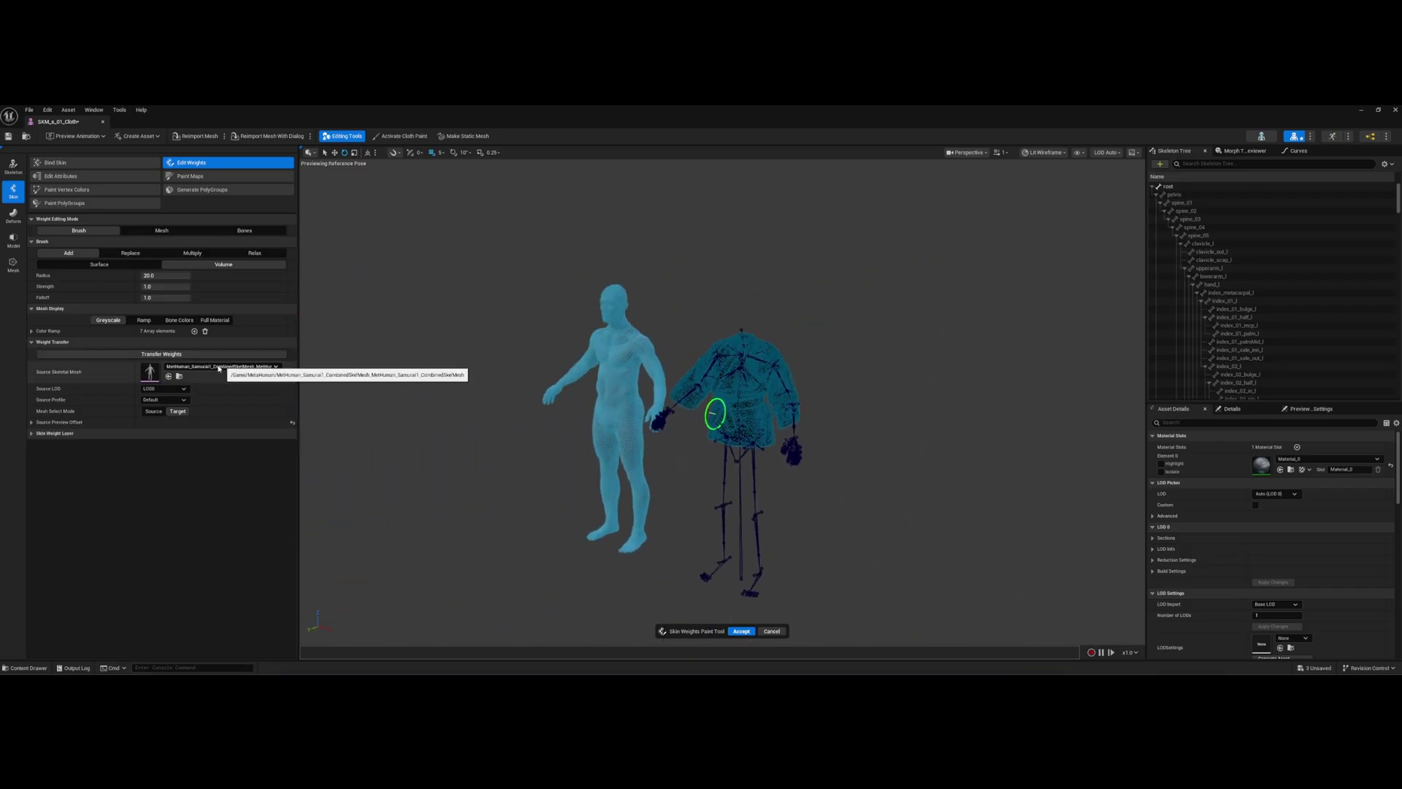
pyautogui.click(179, 355)
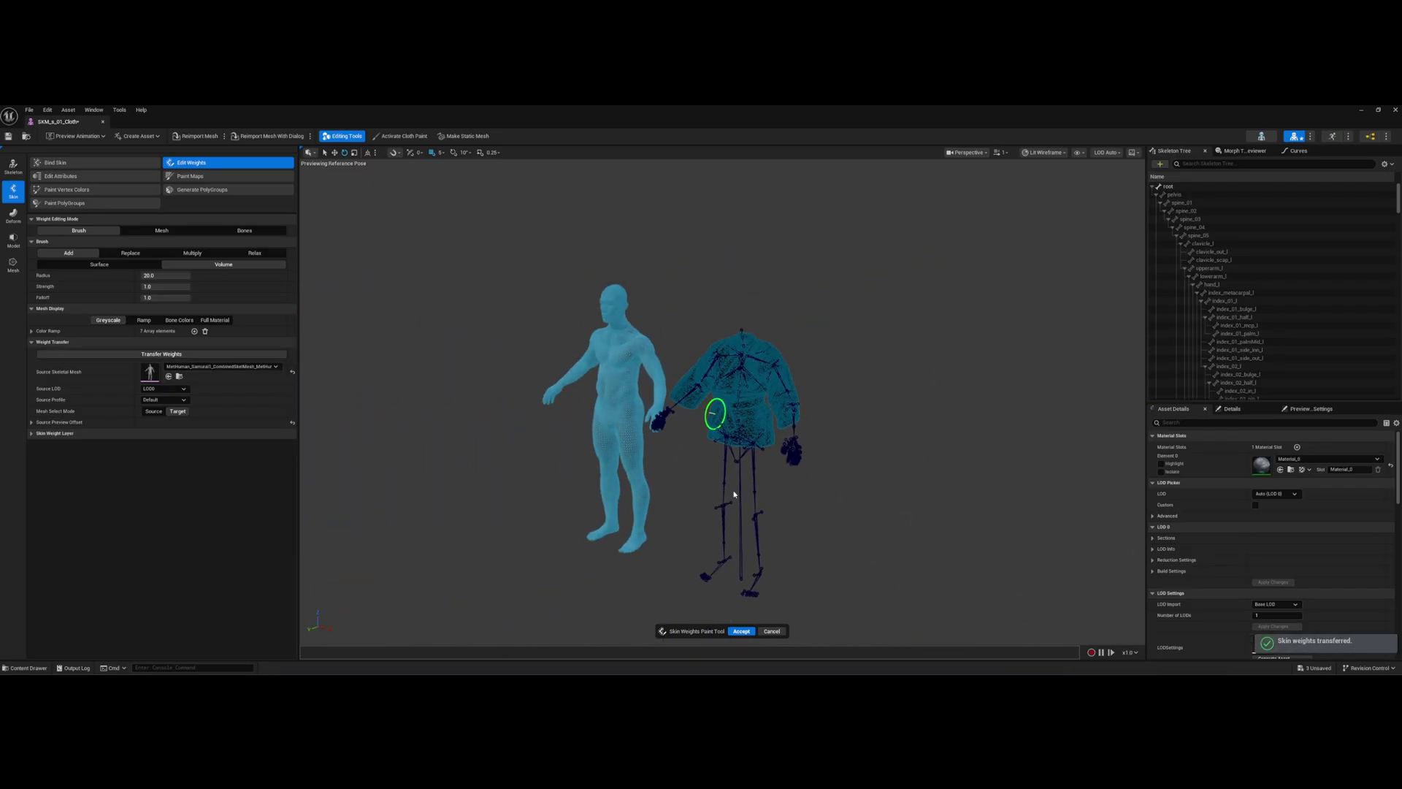
pyautogui.click(742, 630)
# - Test the transferred weights by rotating the upperarm_l bone, undo the rotation, and save and close the robe mesh
pyautogui.click(734, 349)
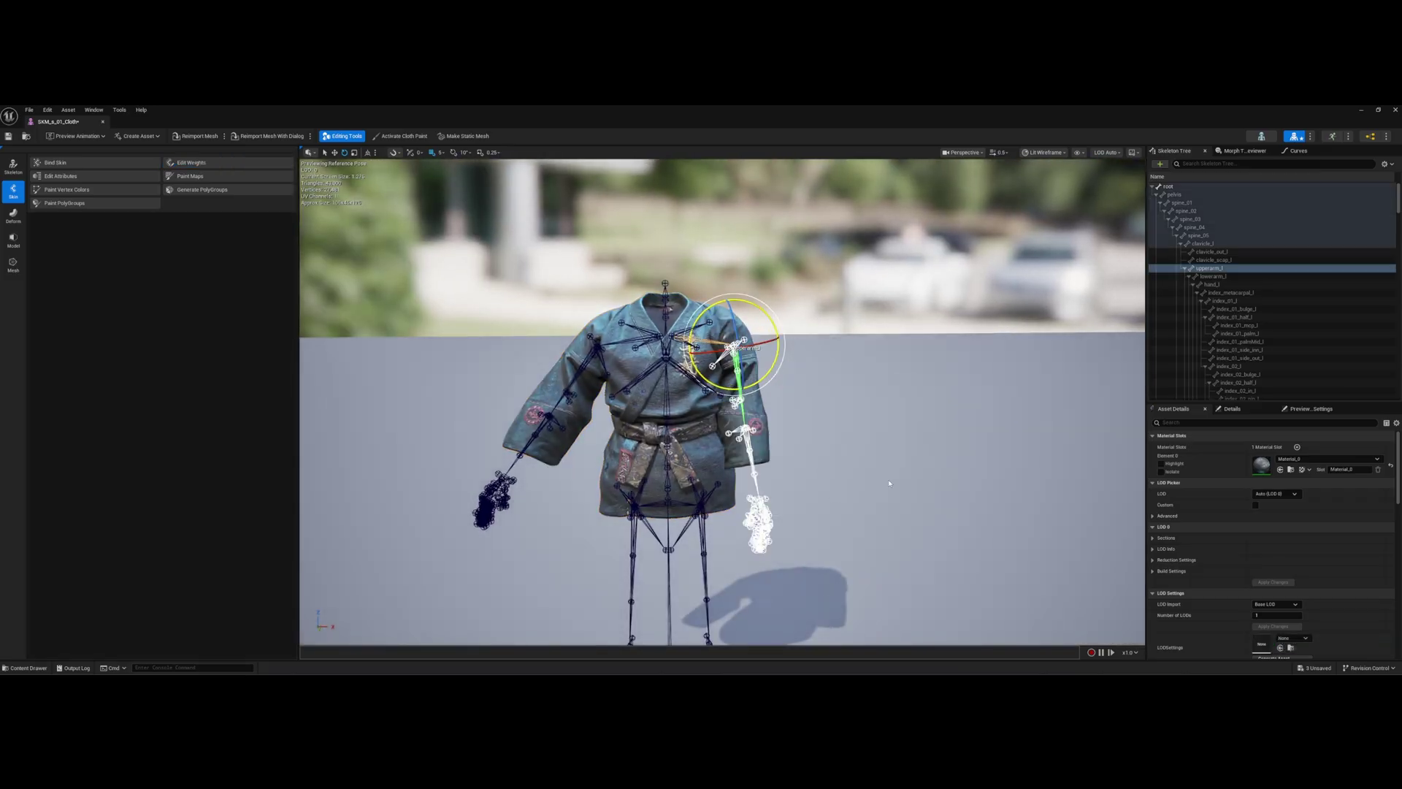
pyautogui.moveTo(888, 483); pyautogui.dragTo(909, 431)
pyautogui.hotkey('ctrl', 'z')
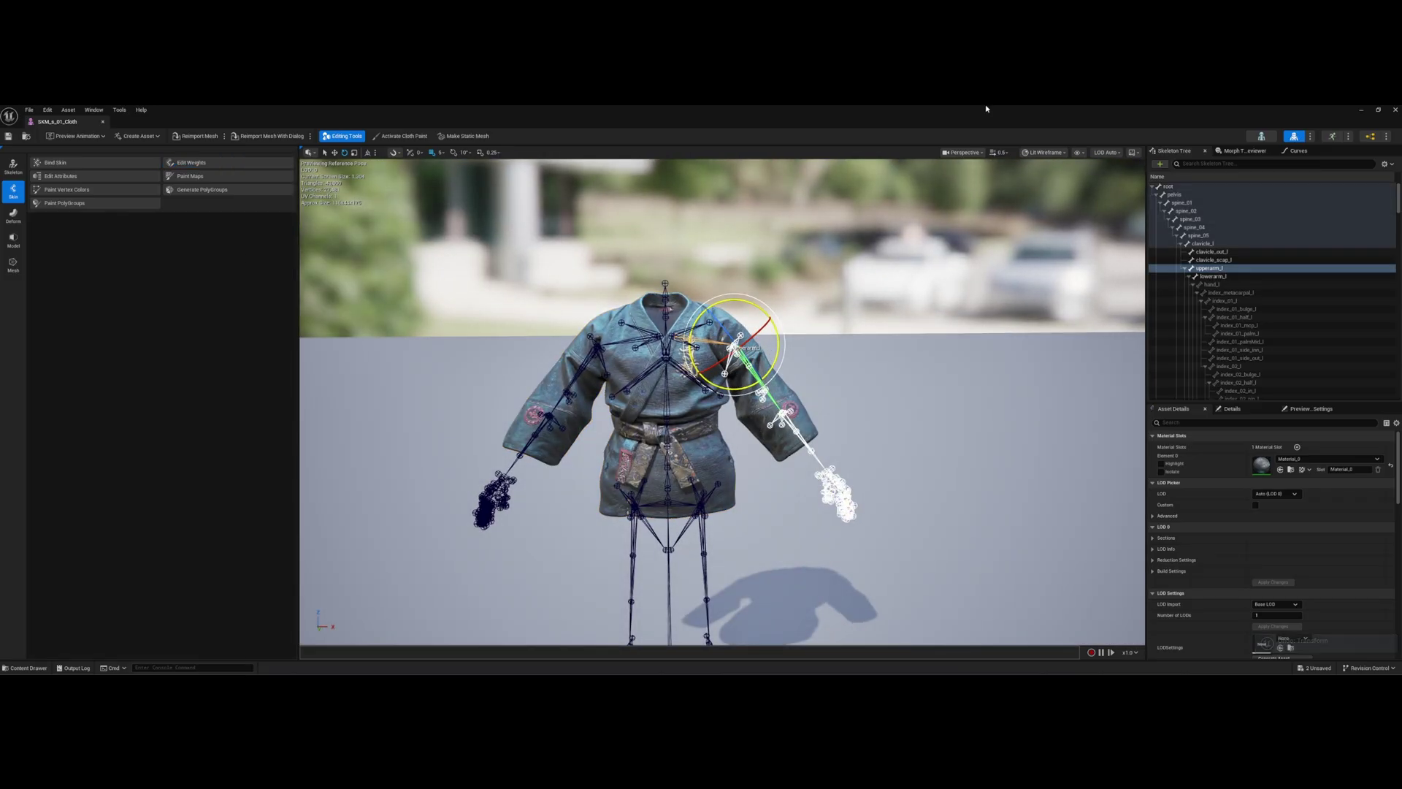
pyautogui.scroll(-3, 704, 416)
pyautogui.moveTo(723, 379); pyautogui.dragTo(693, 478, button='right')
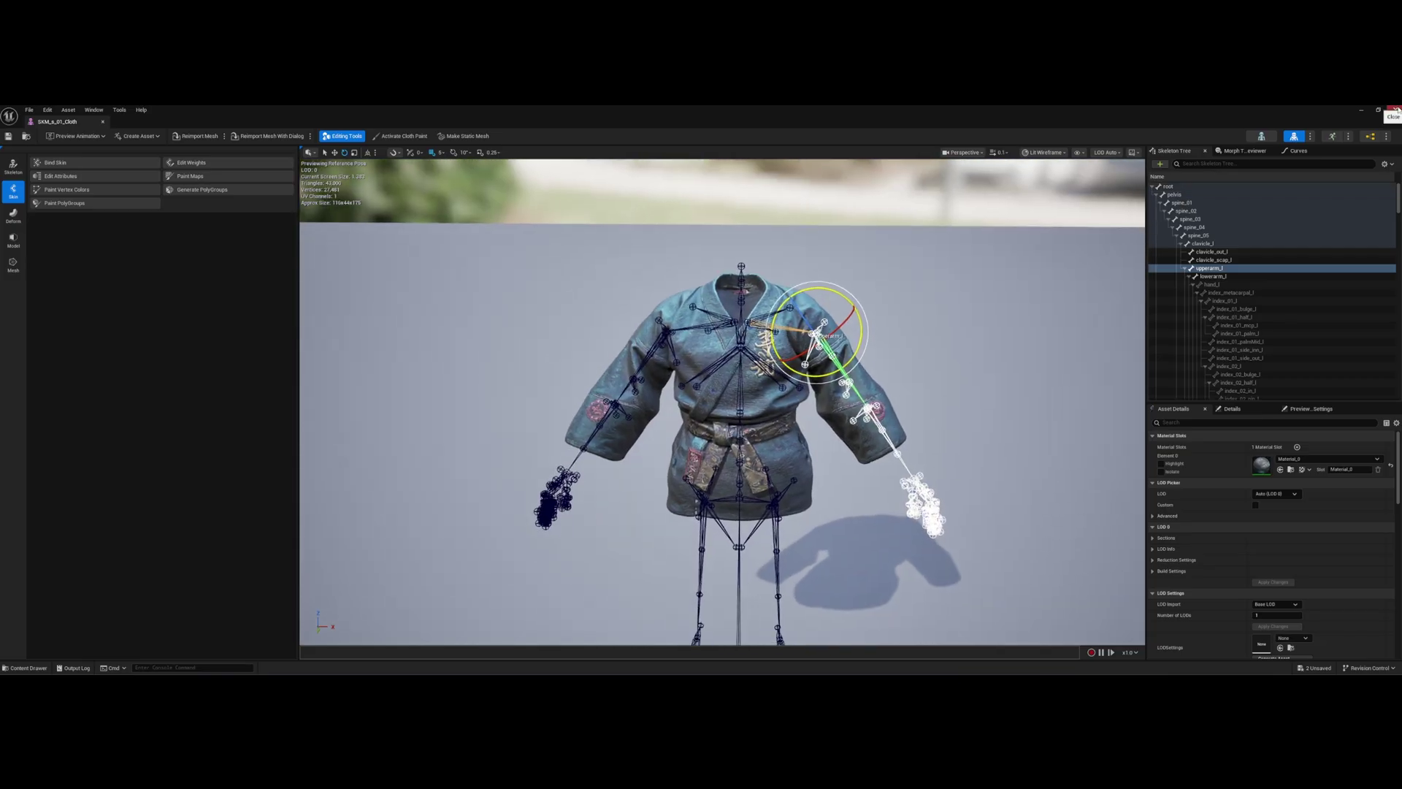
pyautogui.click(1395, 110)
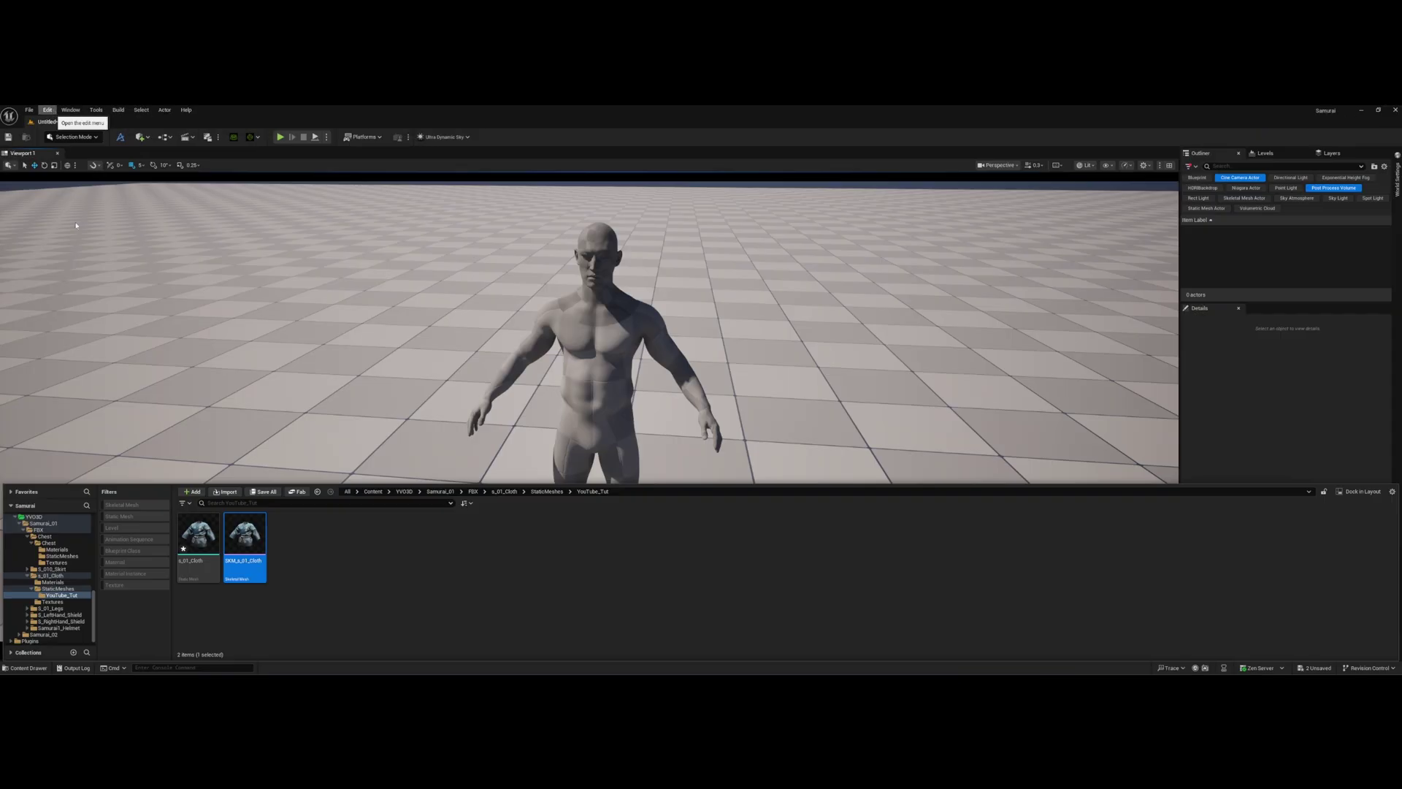
# - Search the plugins for "cloth" and check whether the Chaos Cloth Asset, Cloth Asset Editor and Outfit Asset plugins are enabled
pyautogui.click(47, 110)
pyautogui.click(68, 246)
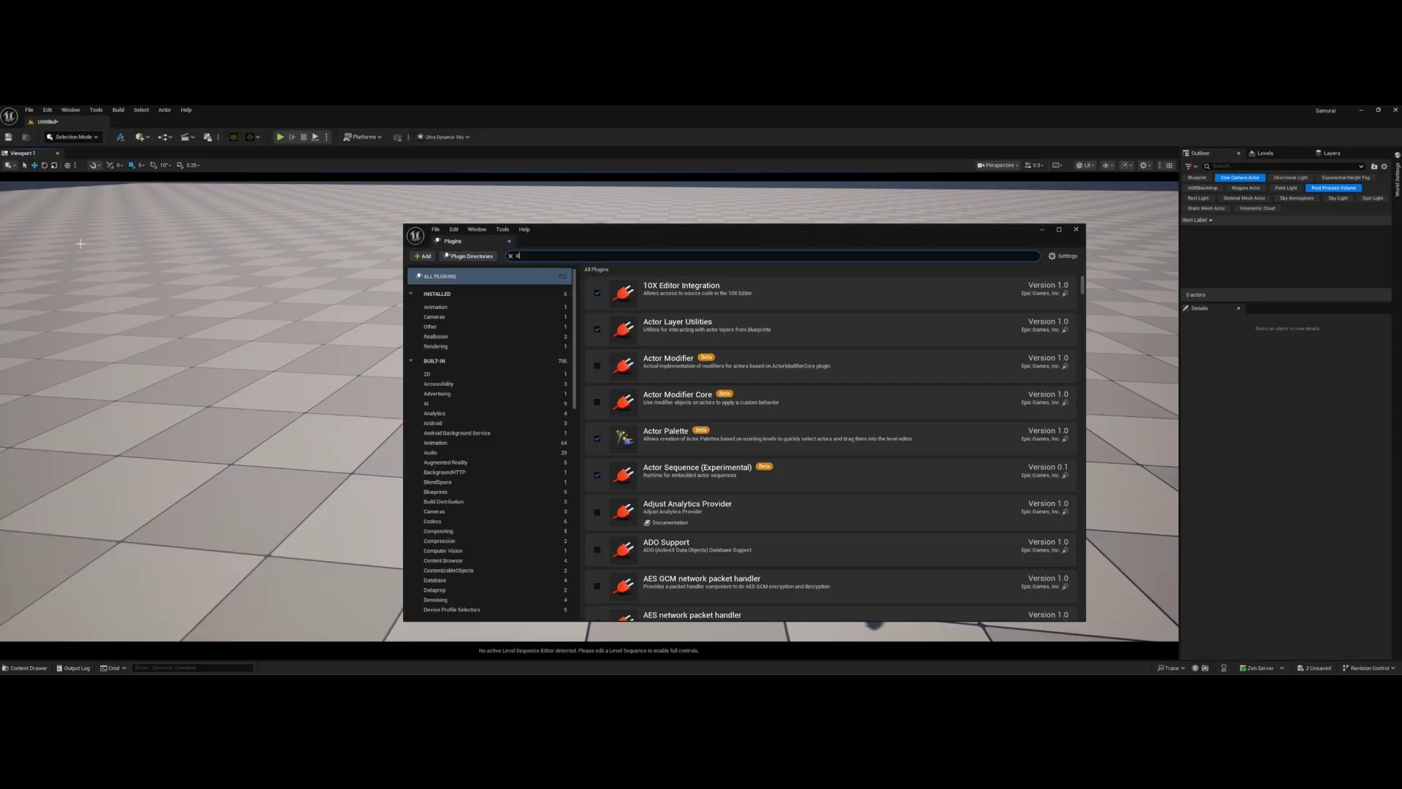
pyautogui.write('cloth')
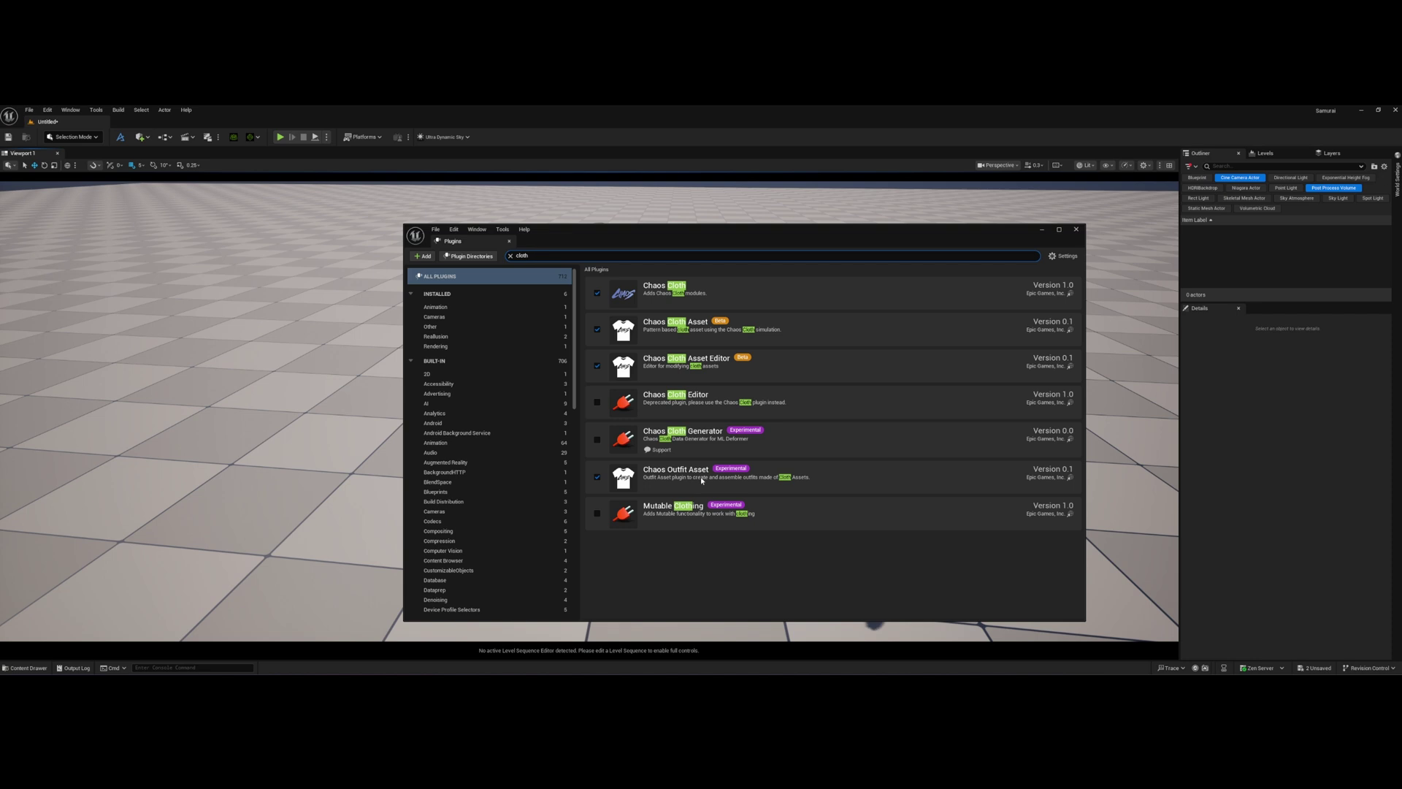
pyautogui.click(1076, 230)
# - Create a Cloth Asset for the samurai shirt in the YouTube_Tut folder
pyautogui.hotkey('ctrl', 'space')
pyautogui.rightClick(370, 574)
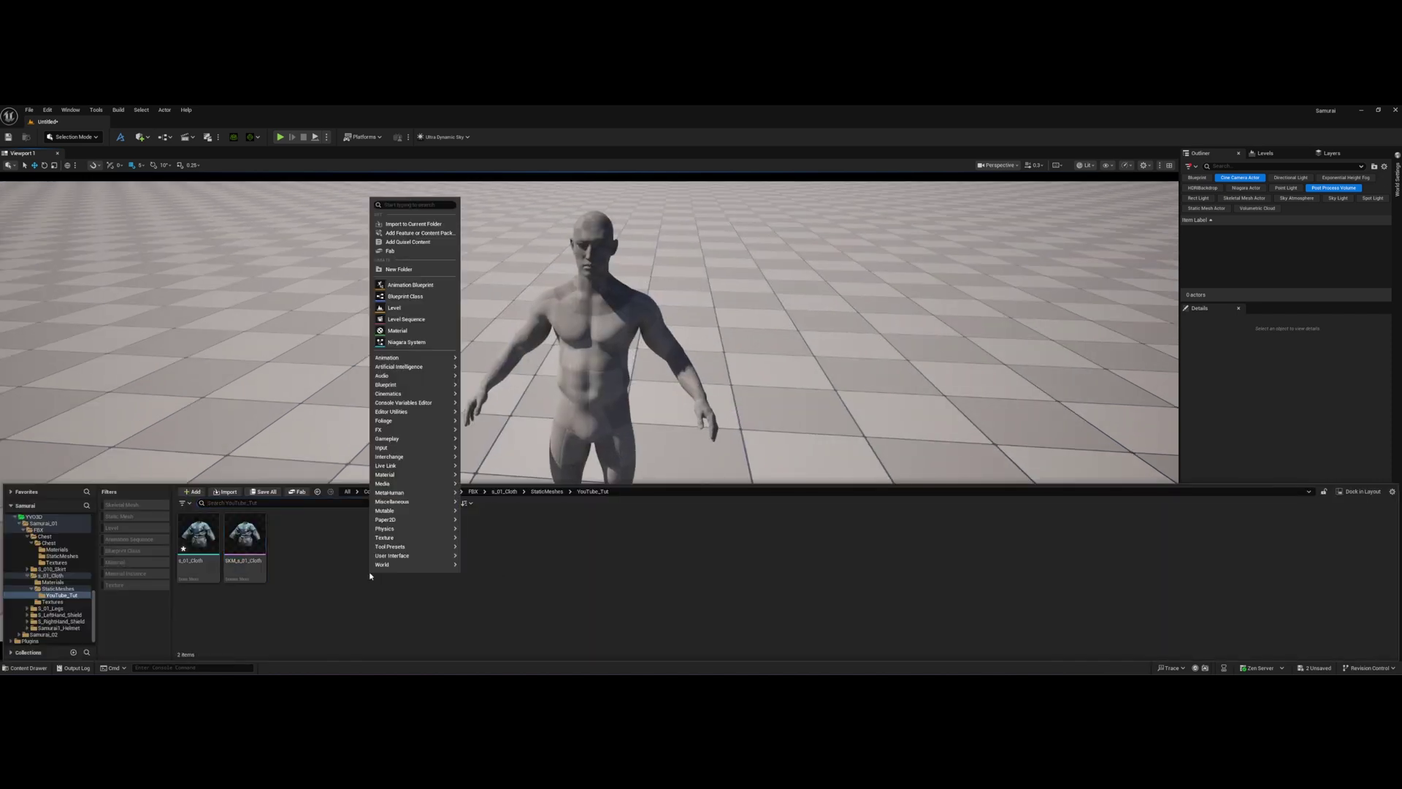
pyautogui.write('cloth')
pyautogui.press('Return')
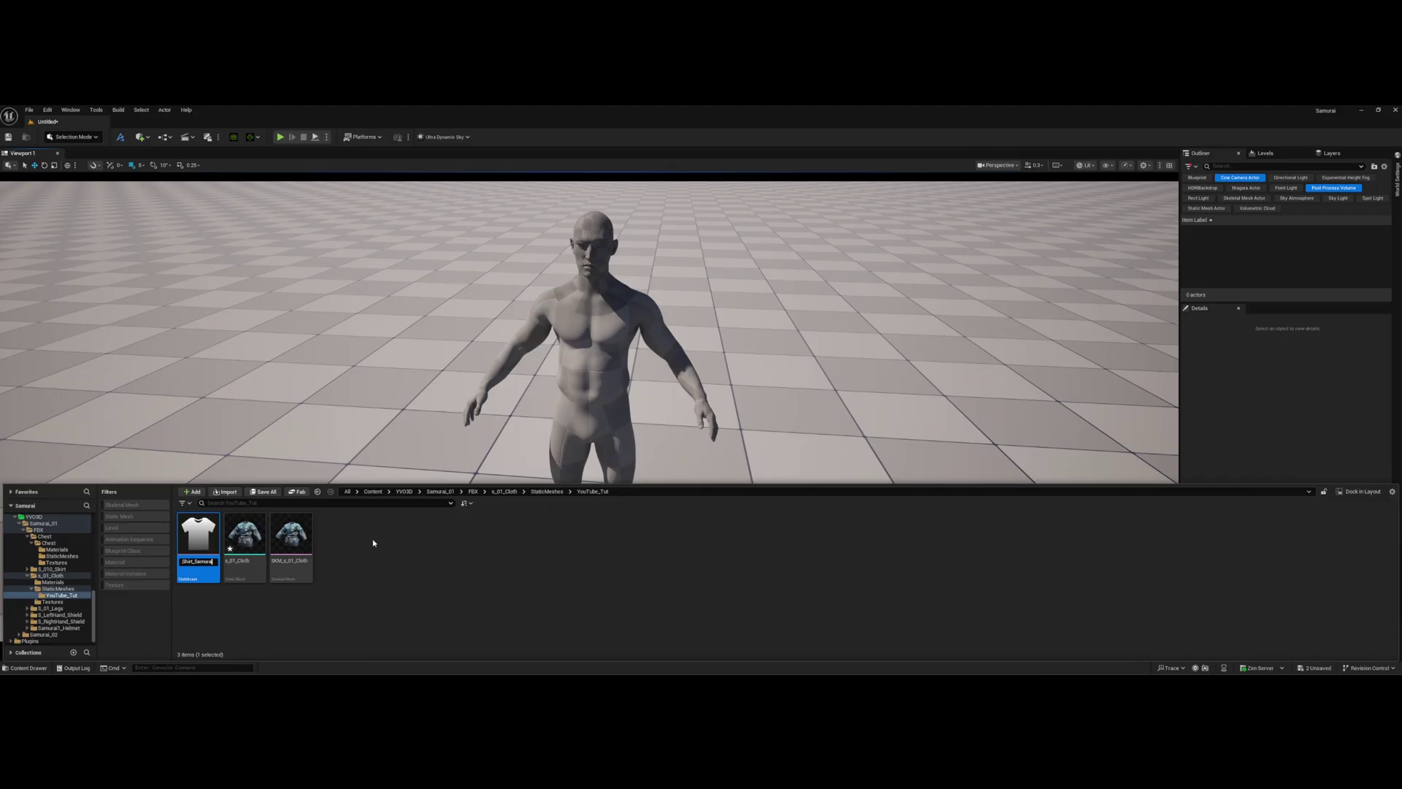
# - Open the shirt cloth asset and delete all the default nodes from its Dataflow graph
pyautogui.doubleClick(198, 537)
pyautogui.scroll(-2, 471, 509)
pyautogui.moveTo(213, 458); pyautogui.dragTo(861, 601)
pyautogui.press('Delete')
# - Add a SkeletalMeshImport node to the cloth Dataflow graph and assign SKM_s_01_Cloth as its skeletal mesh
pyautogui.rightClick(517, 516)
pyautogui.write('skeletalmesh')
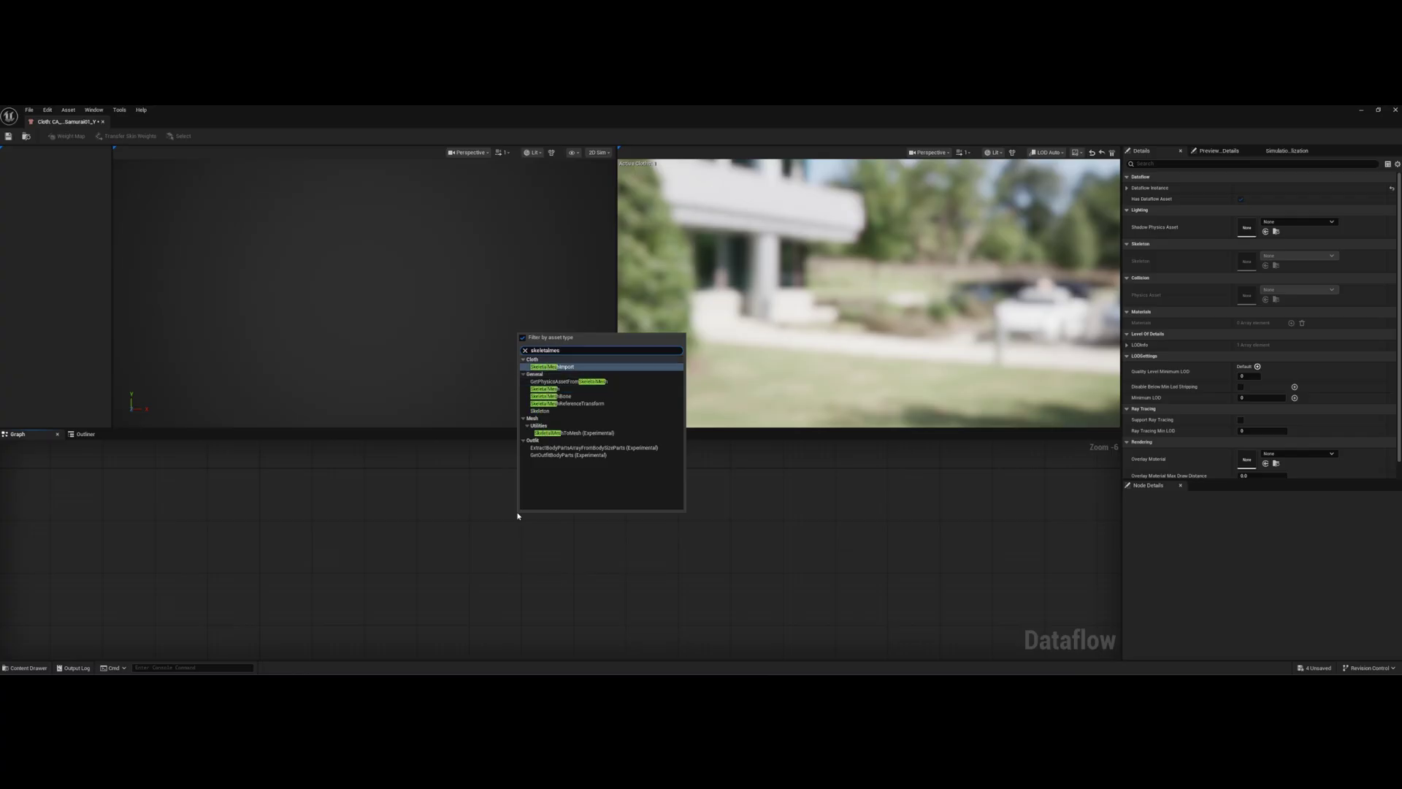
pyautogui.press('Return')
pyautogui.scroll(6, 529, 517)
pyautogui.click(1297, 507)
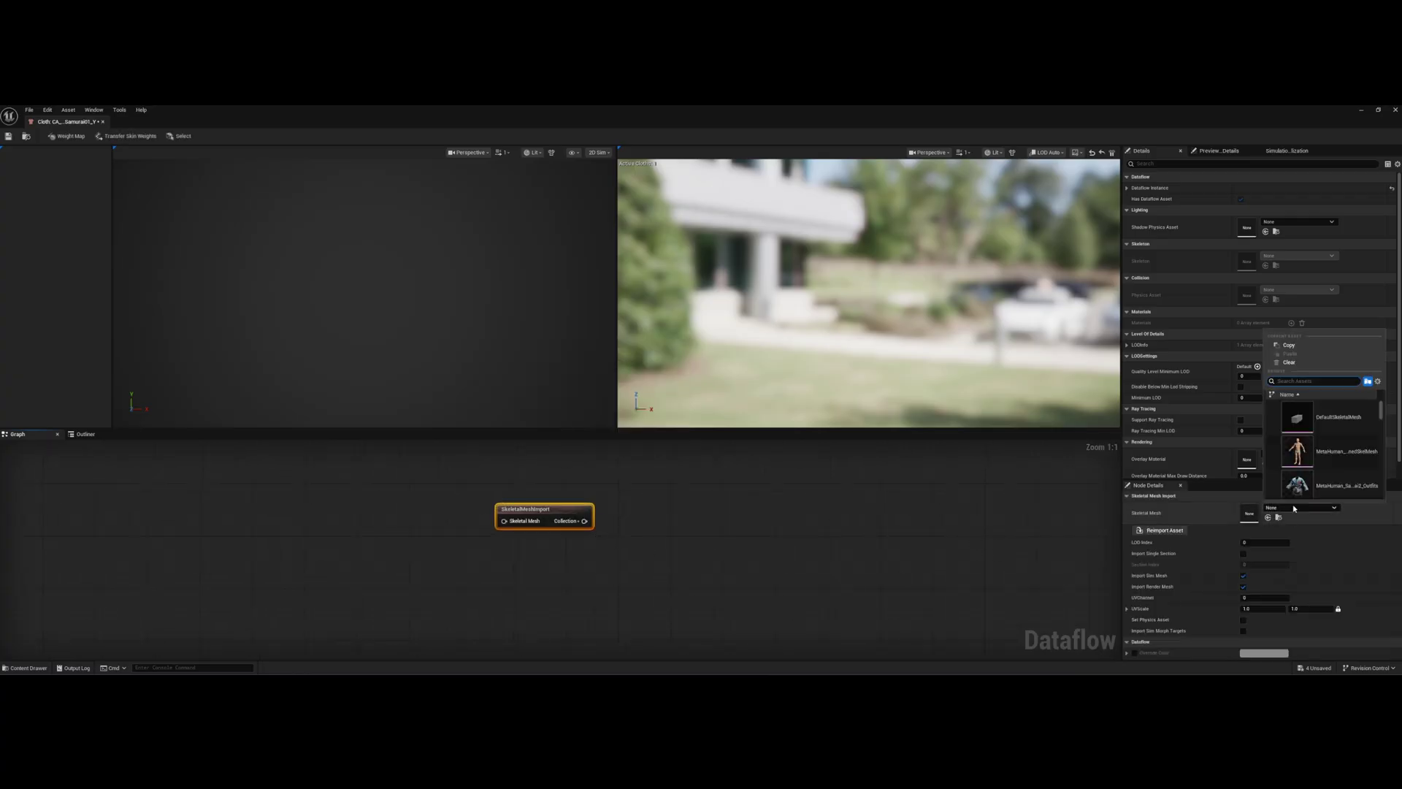
pyautogui.click(1297, 507)
pyautogui.hotkey('ctrl', 'space')
pyautogui.click(338, 535)
pyautogui.click(1205, 449)
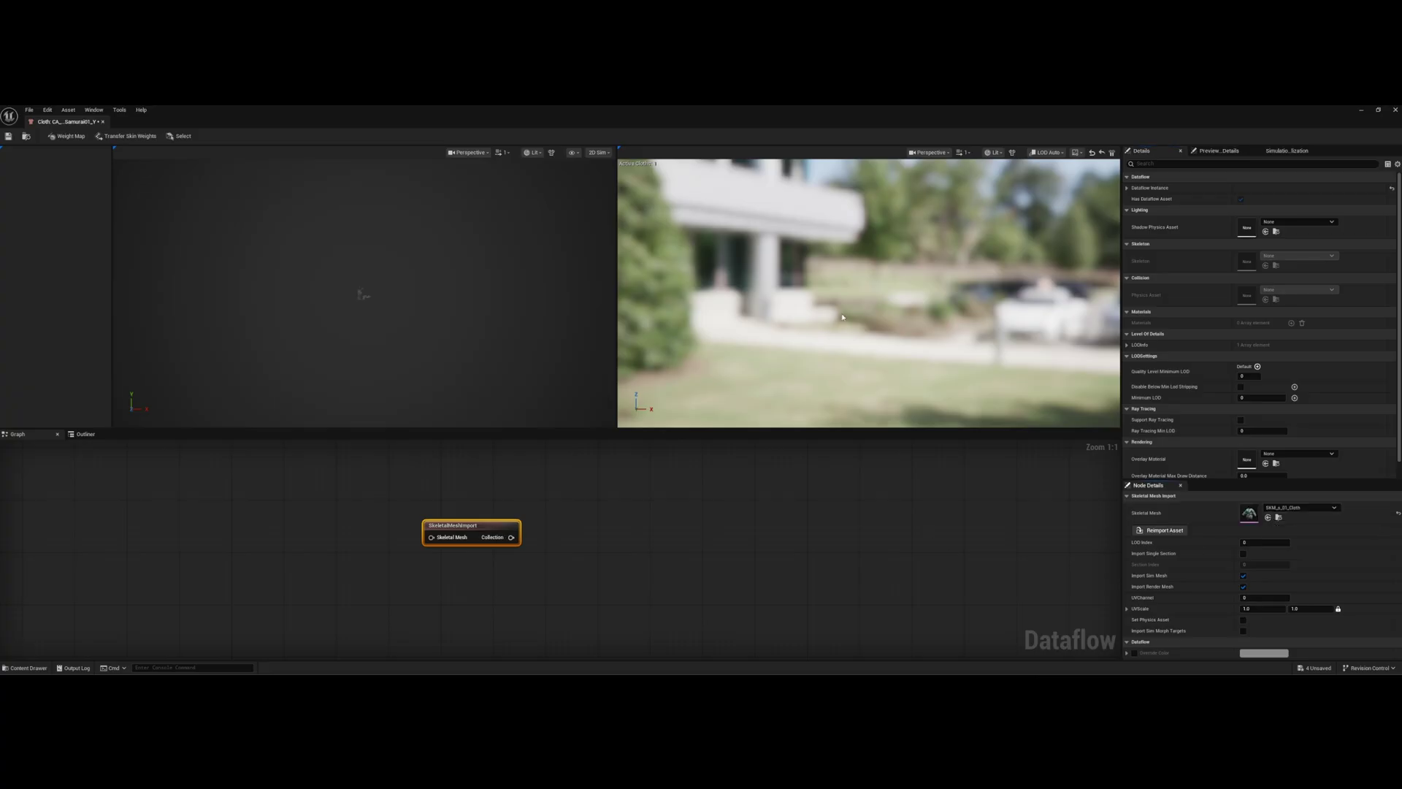
pyautogui.moveTo(759, 286); pyautogui.dragTo(796, 306, button='right')
# - Connect the import node's Collection output to a new ClothAssetTerminal node, and save and close the cloth asset
pyautogui.click(523, 543)
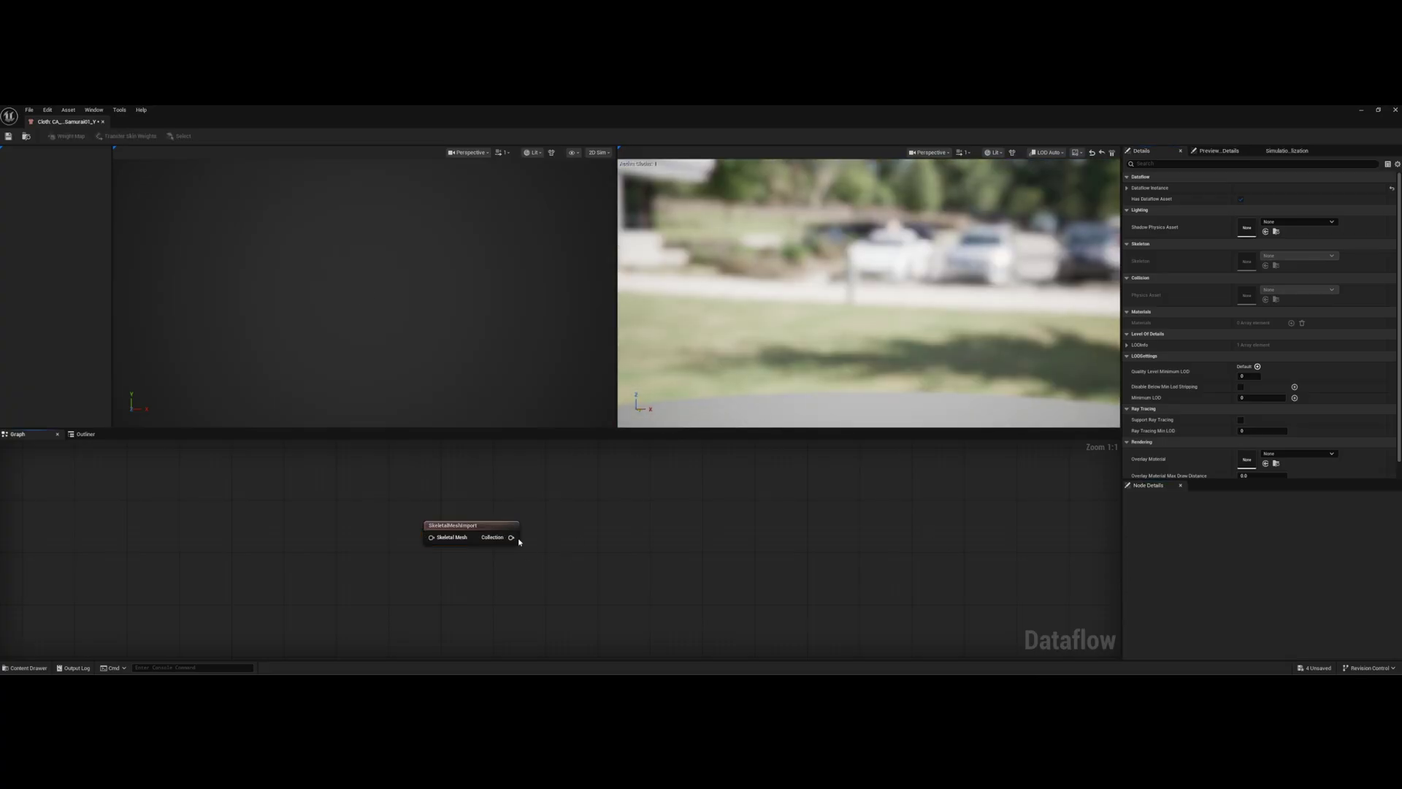
pyautogui.moveTo(515, 544); pyautogui.dragTo(519, 542, button='right')
pyautogui.click(519, 542)
pyautogui.moveTo(518, 538); pyautogui.dragTo(579, 532)
pyautogui.write('terminal')
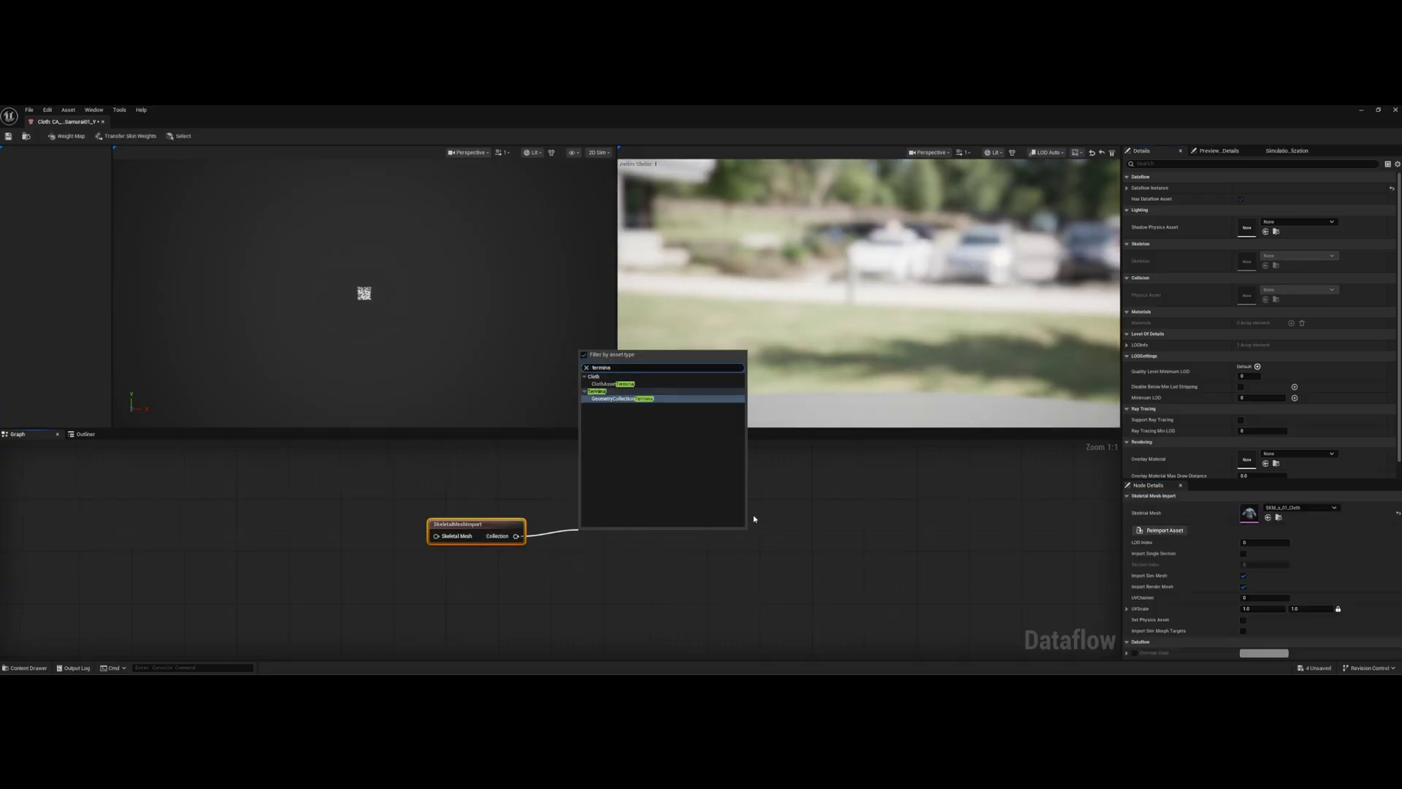
pyautogui.click(633, 385)
pyautogui.moveTo(463, 625); pyautogui.dragTo(501, 613, button='right')
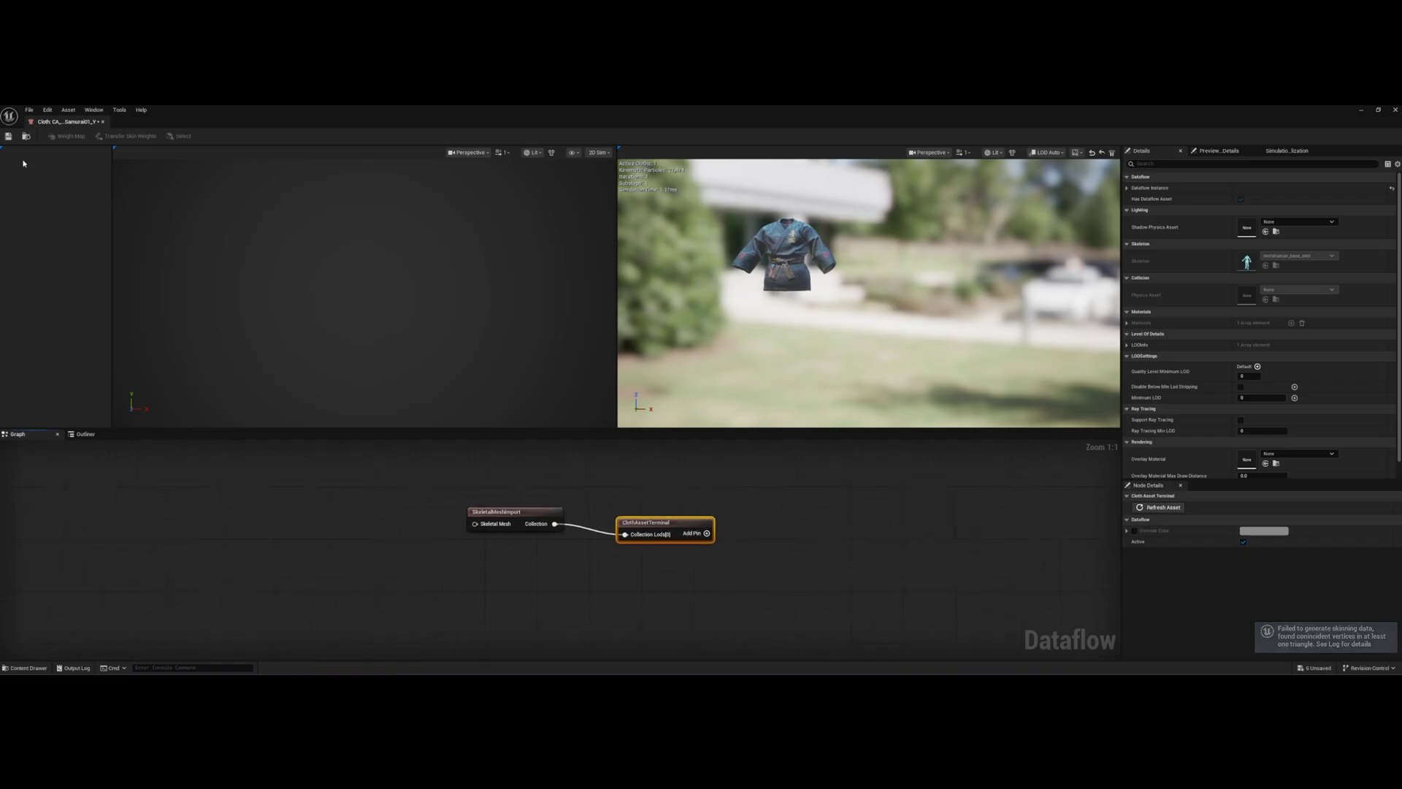
pyautogui.click(8, 136)
pyautogui.moveTo(557, 506); pyautogui.dragTo(588, 514, button='right')
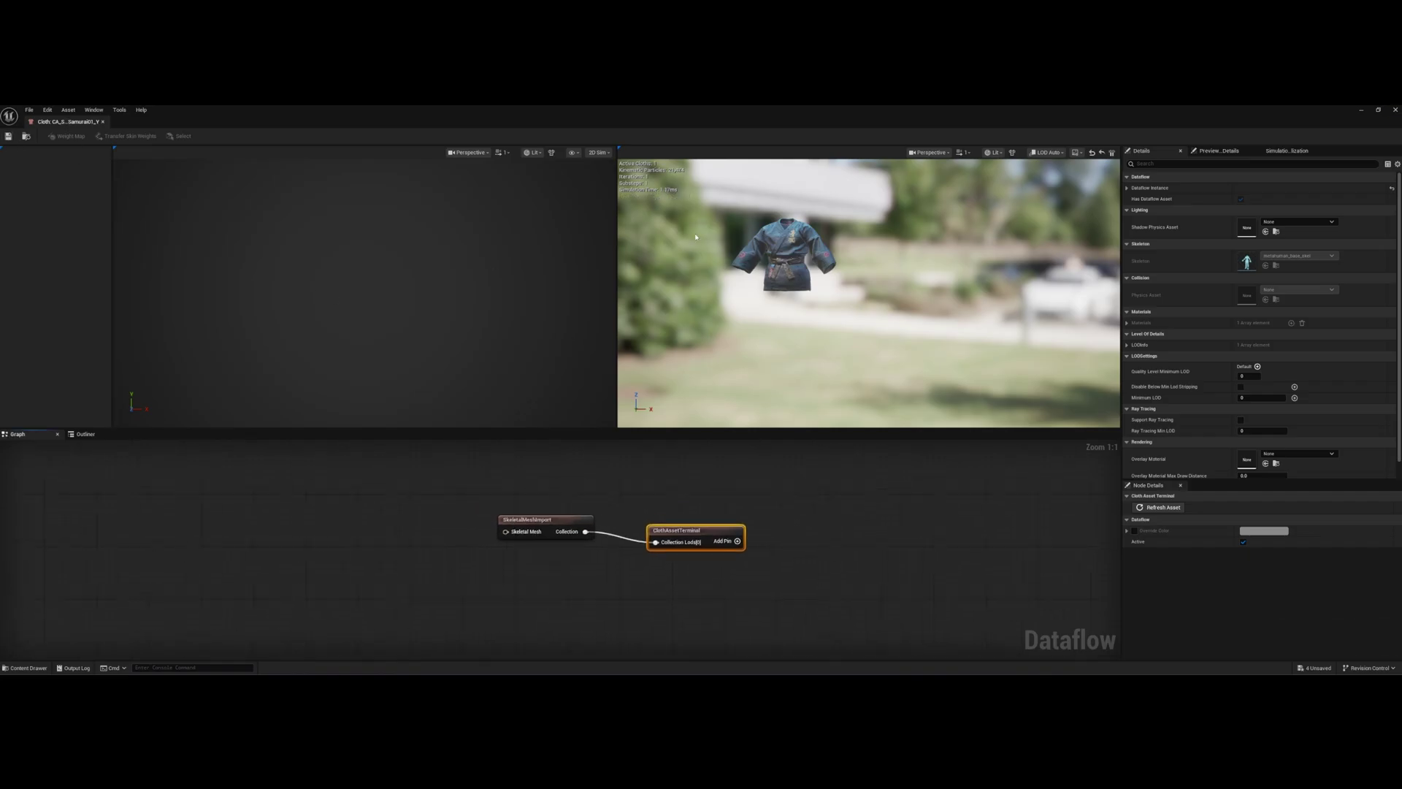
pyautogui.click(1395, 110)
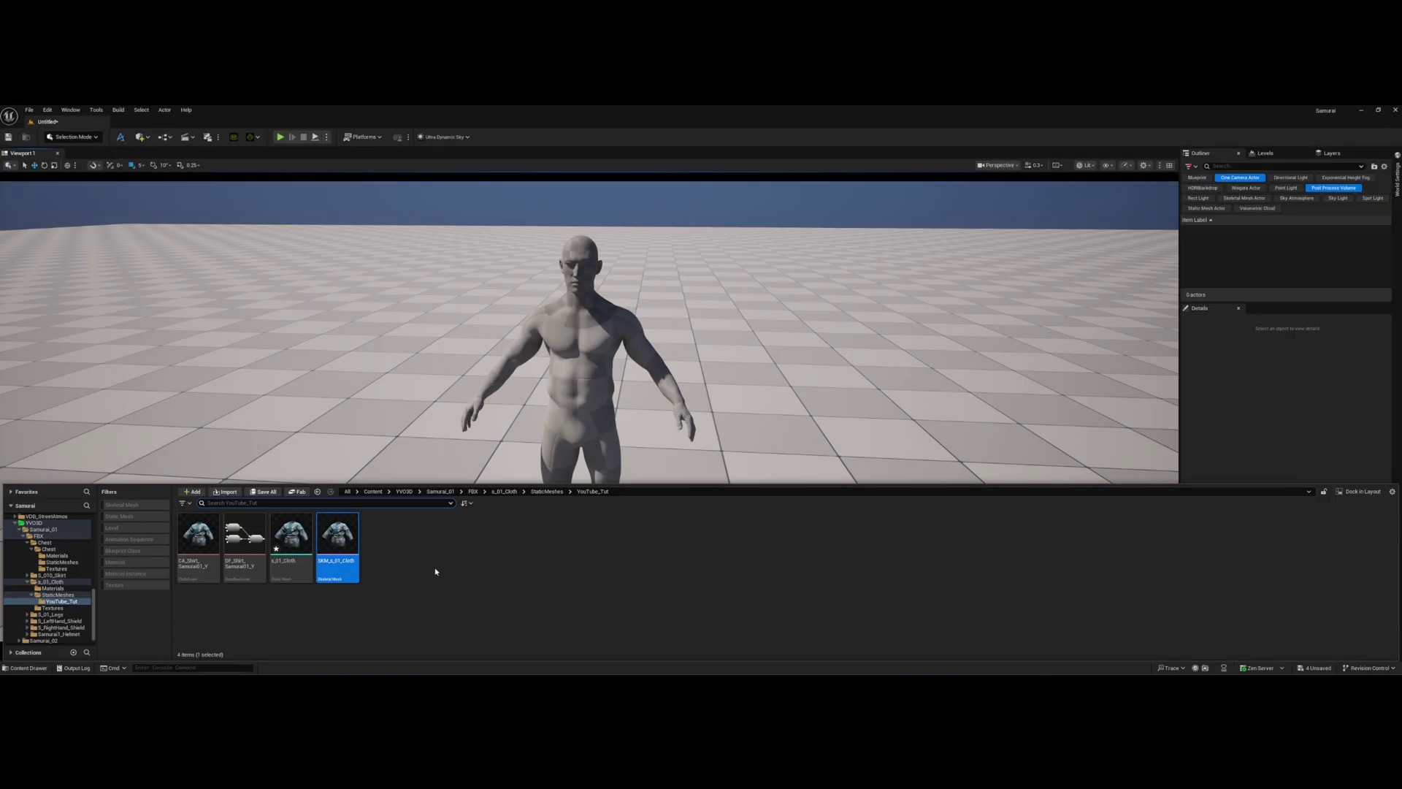
# - Create an Outfit Asset in the YouTube_Tut folder from the Resizable Outfit template
pyautogui.rightClick(436, 572)
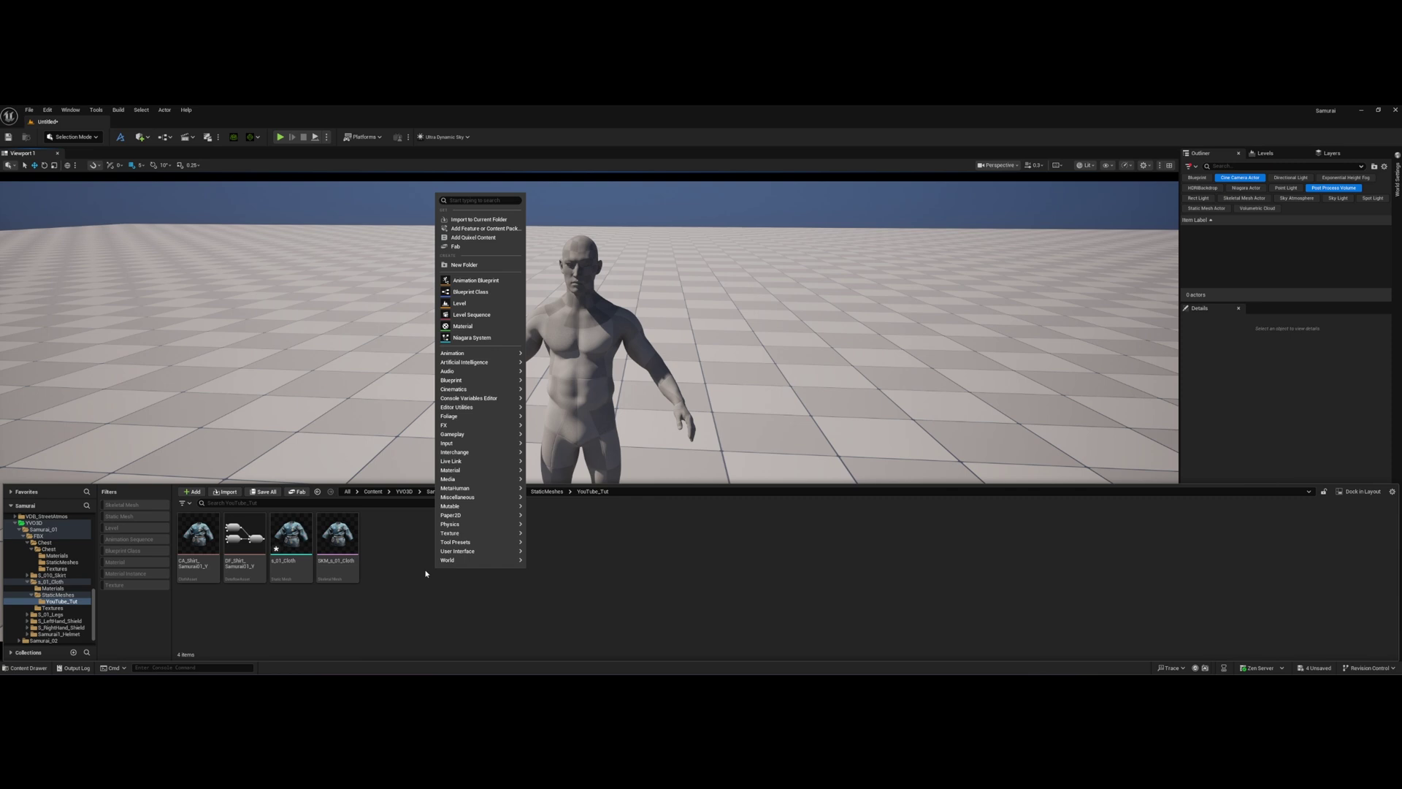
pyautogui.write('outfit')
pyautogui.press('Return')
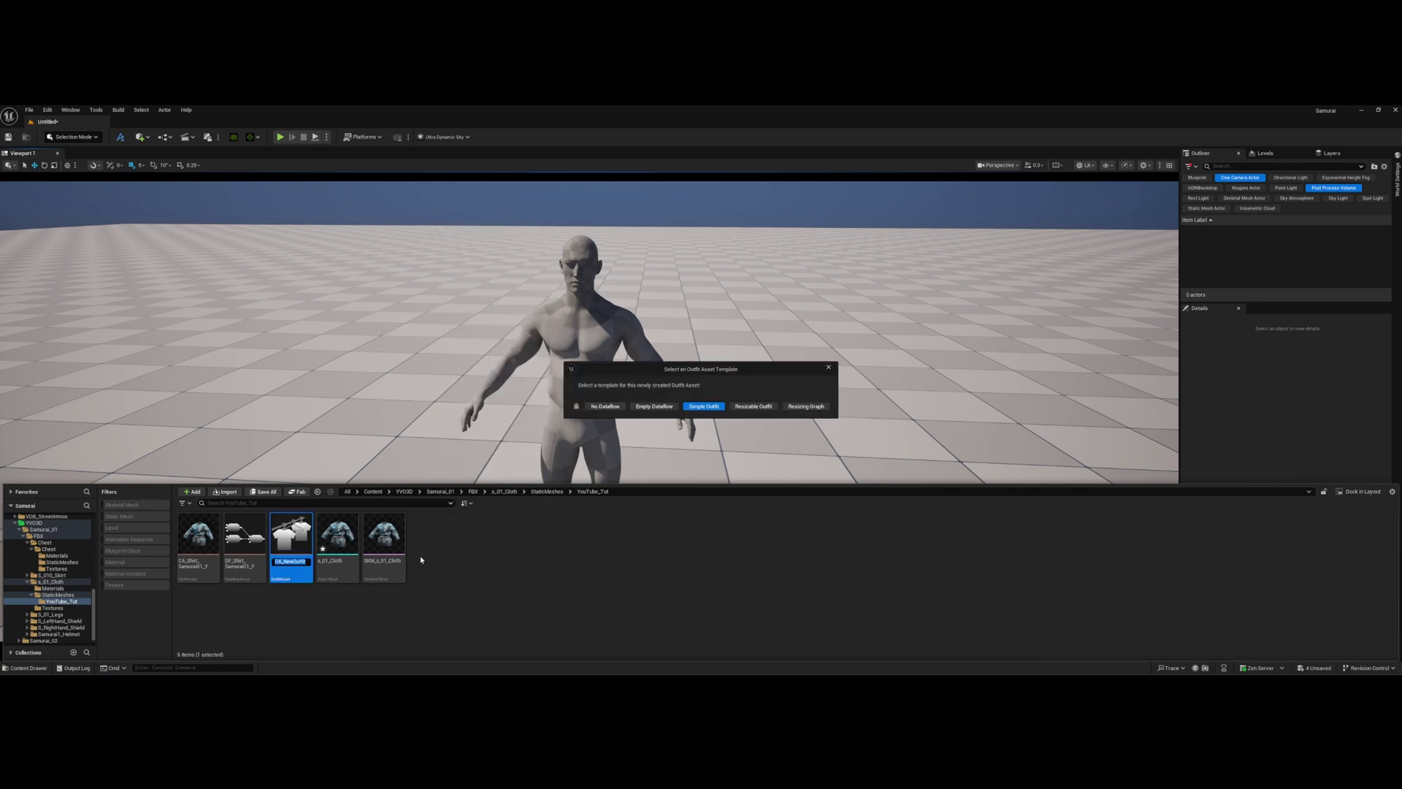
pyautogui.click(752, 406)
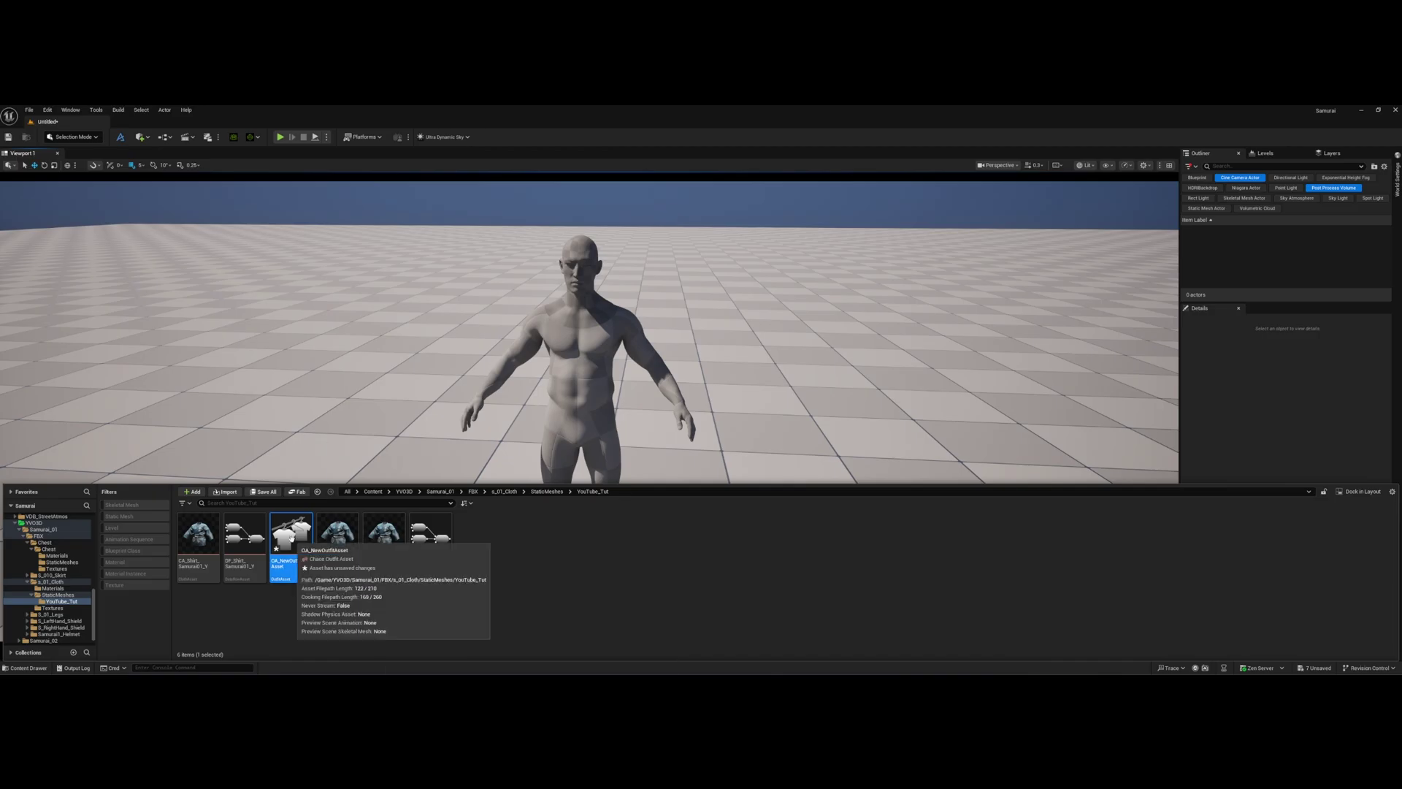
# - Open OA_NewOutfitAsset, enable the Sized Outfit Source override, and add and expand one array element
pyautogui.doubleClick(290, 537)
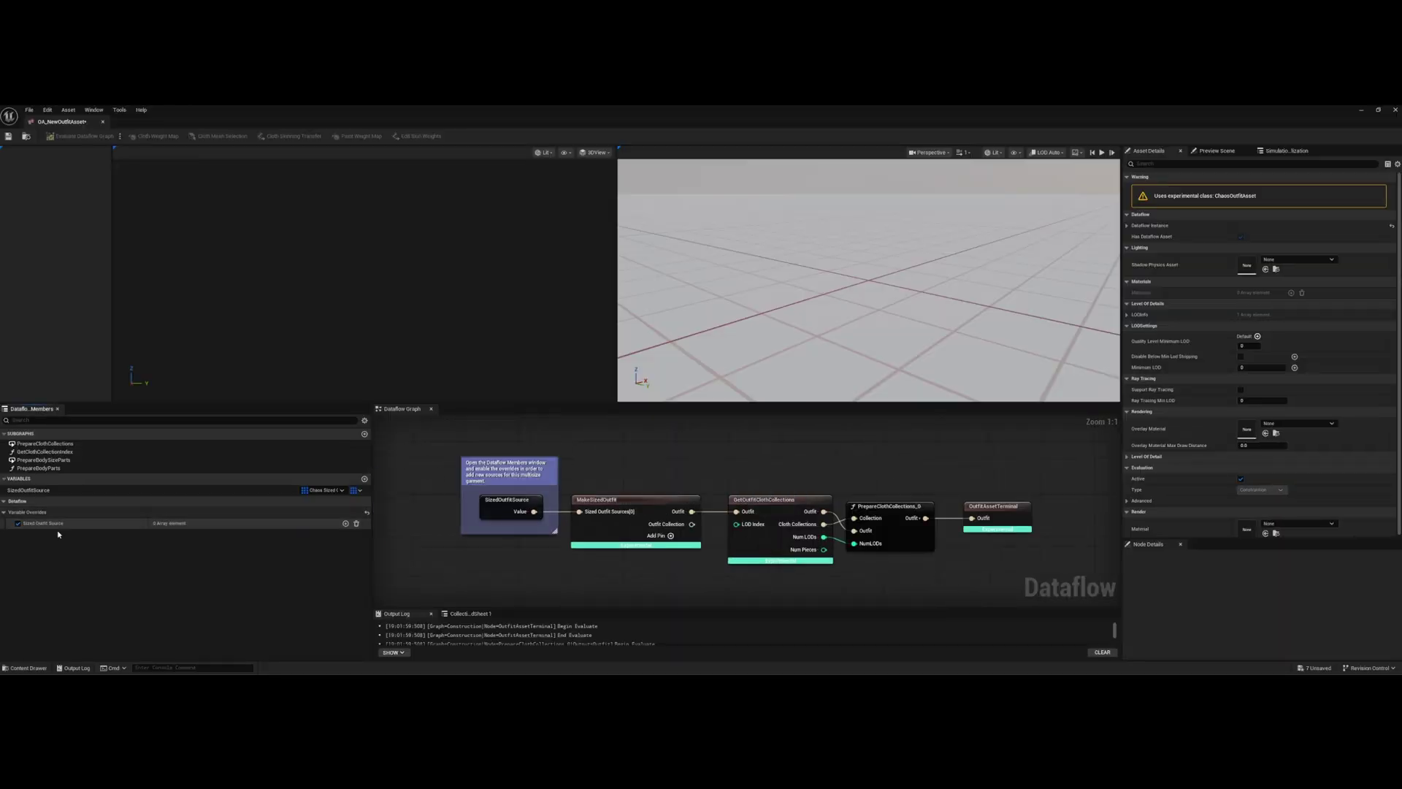
pyautogui.click(16, 523)
pyautogui.click(345, 523)
pyautogui.click(17, 535)
# - Set the outfit's Source Asset to the CA_Shirt cloth asset and its source body part to the MetaHuman Samurai combined skeletal mesh
pyautogui.click(213, 547)
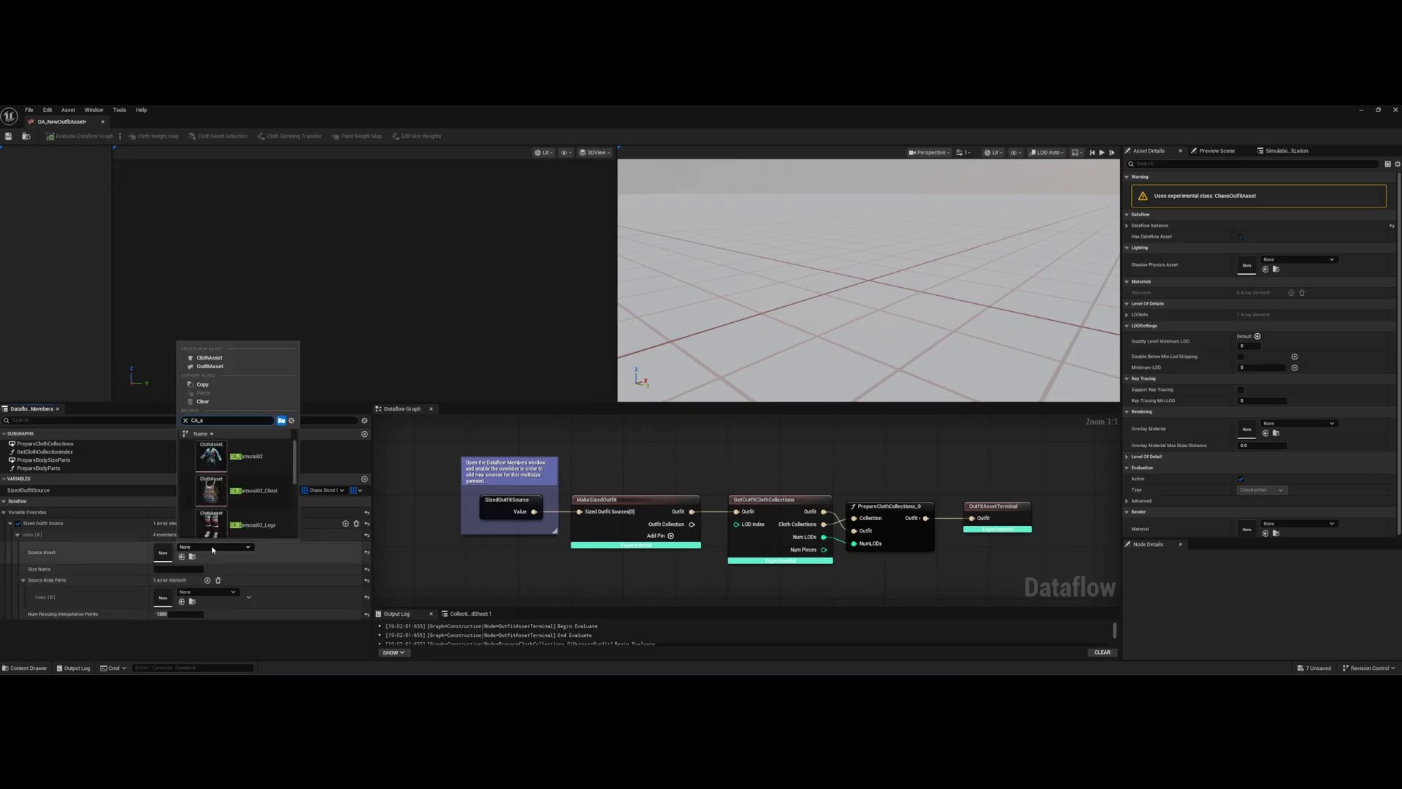
pyautogui.write('hirt')
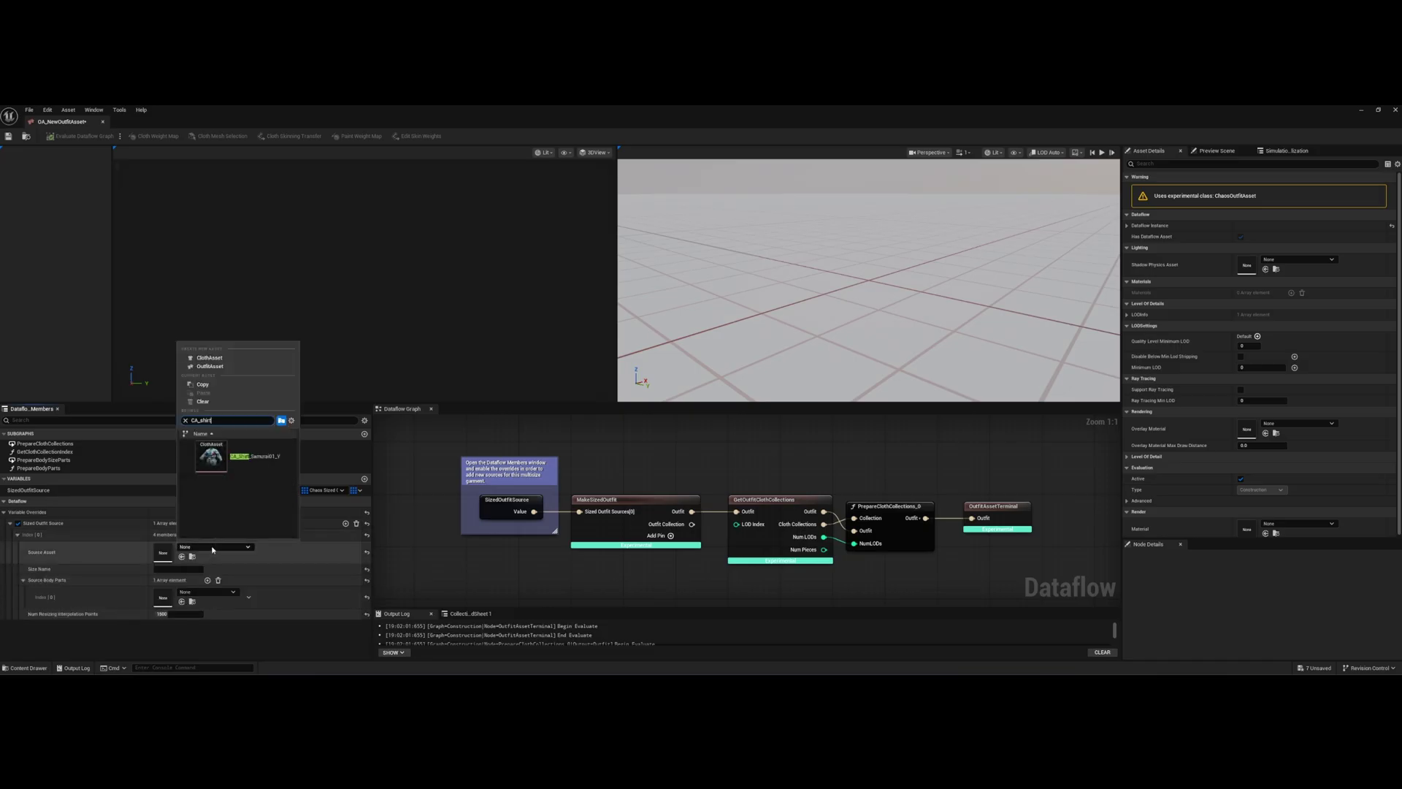
pyautogui.click(257, 455)
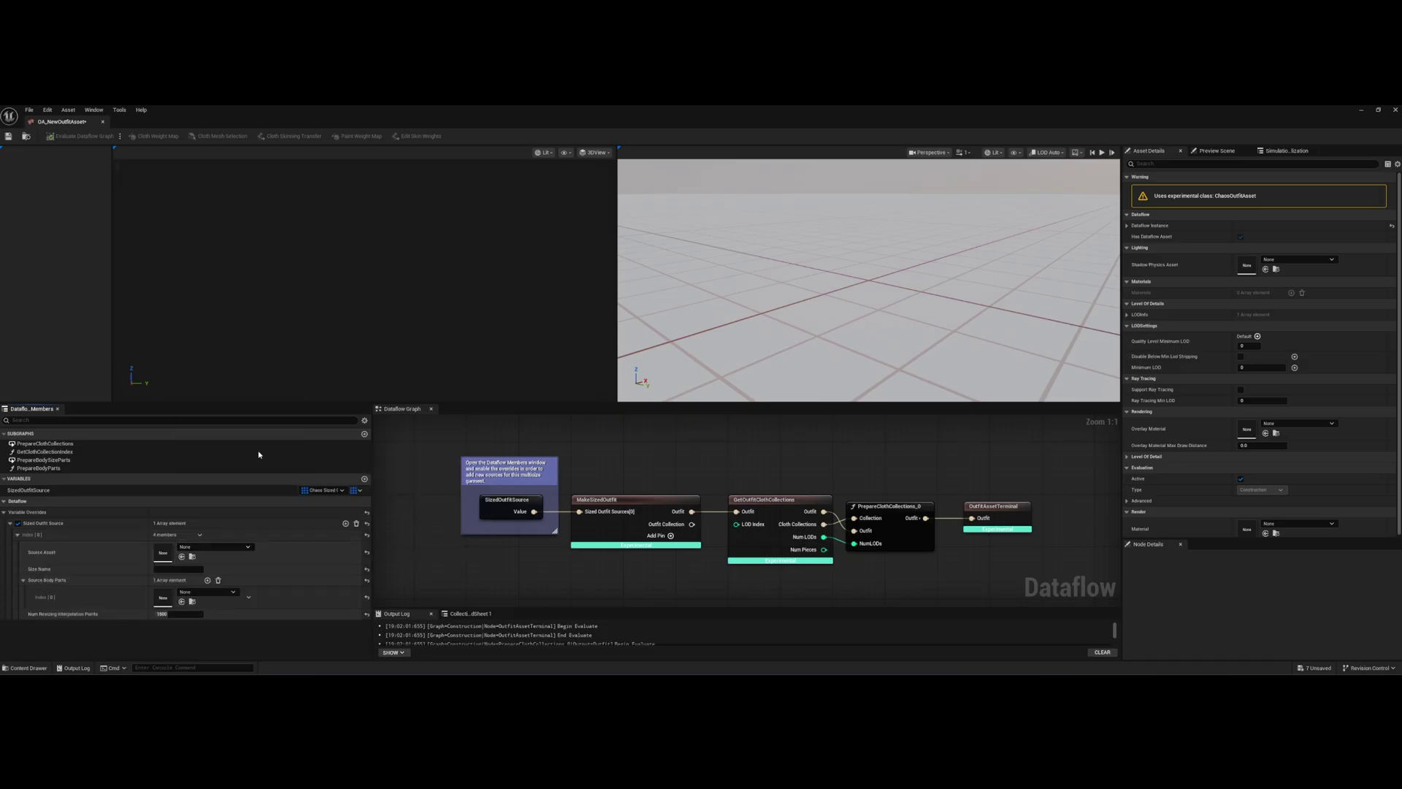
pyautogui.click(248, 547)
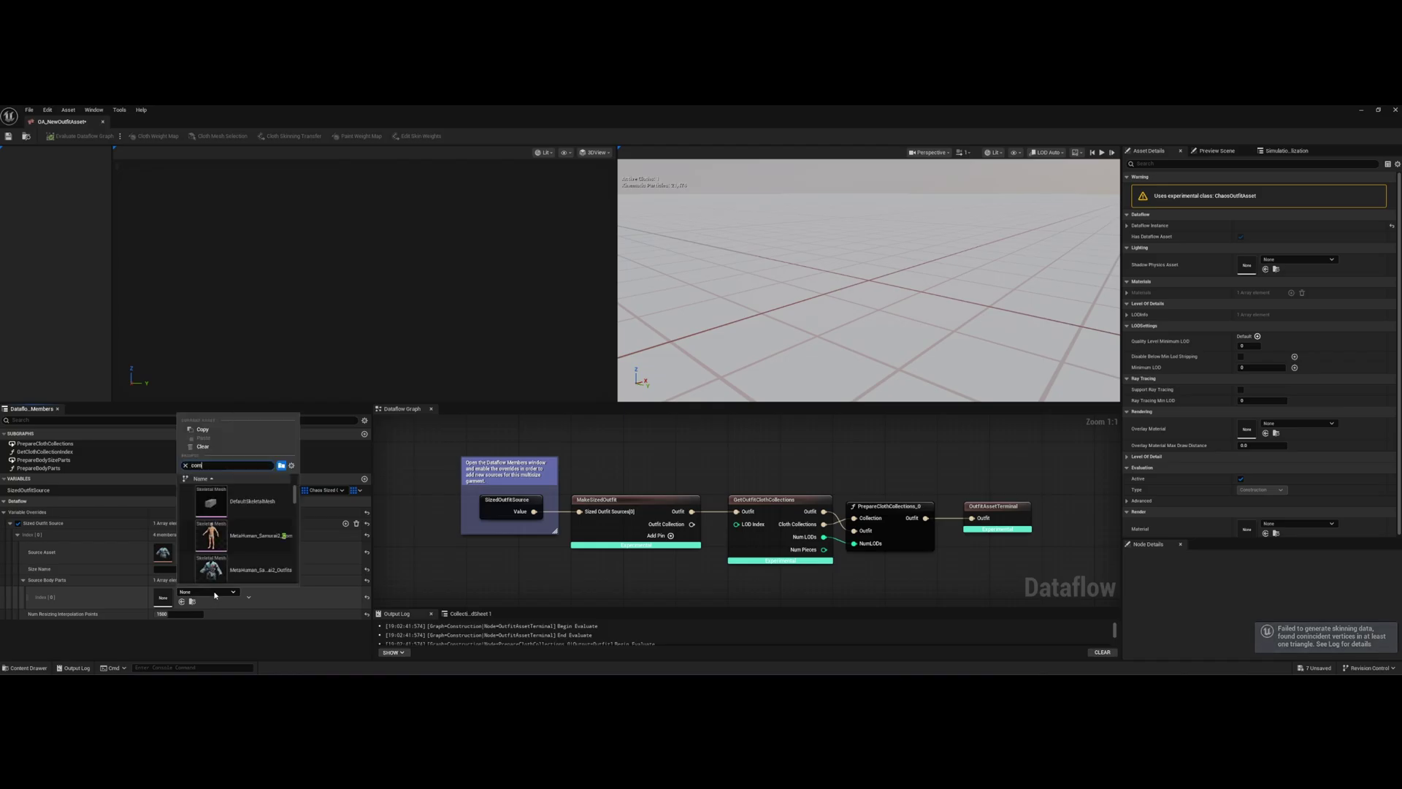
pyautogui.click(252, 542)
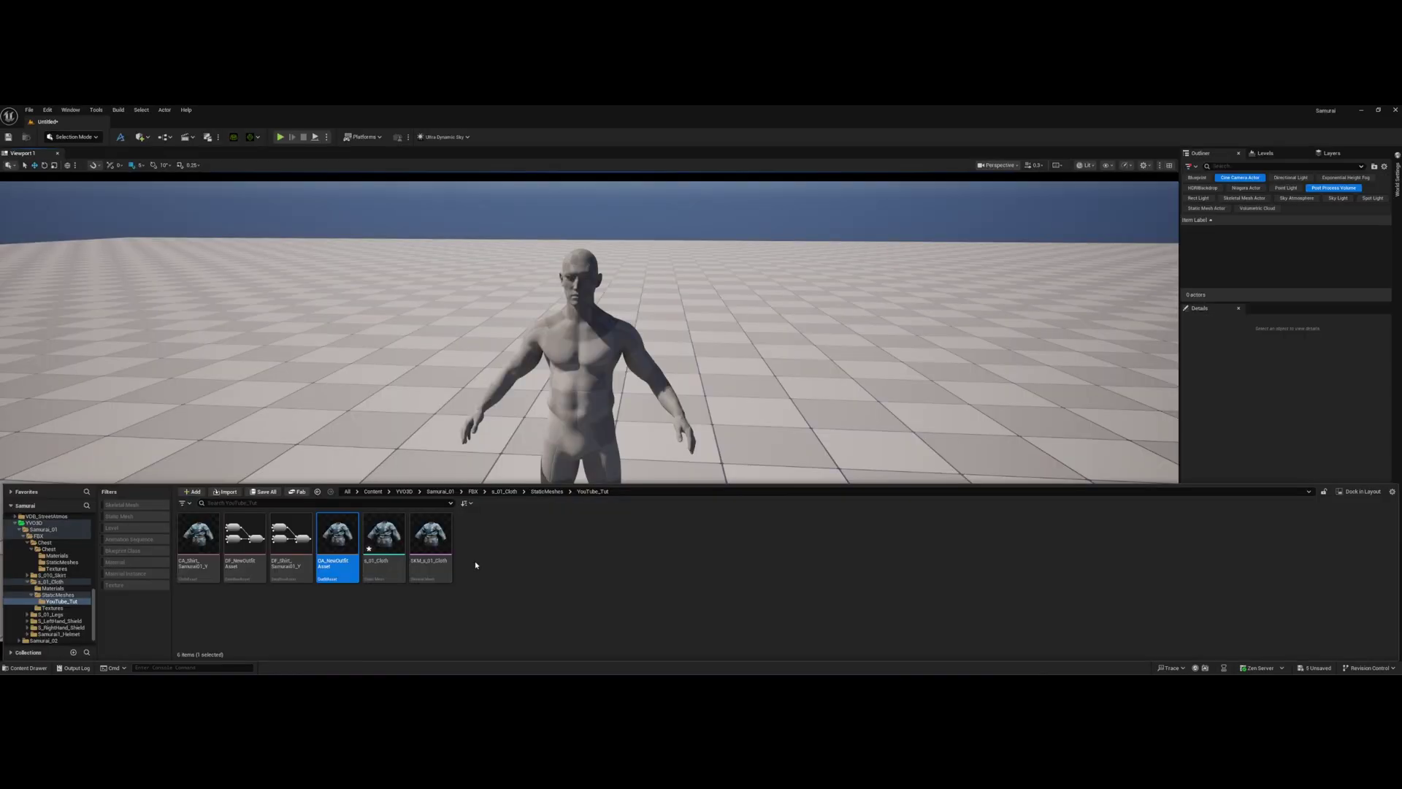
# - Create a MetaHuman Wardrobe Item in the YouTube_Tut folder
pyautogui.rightClick(542, 552)
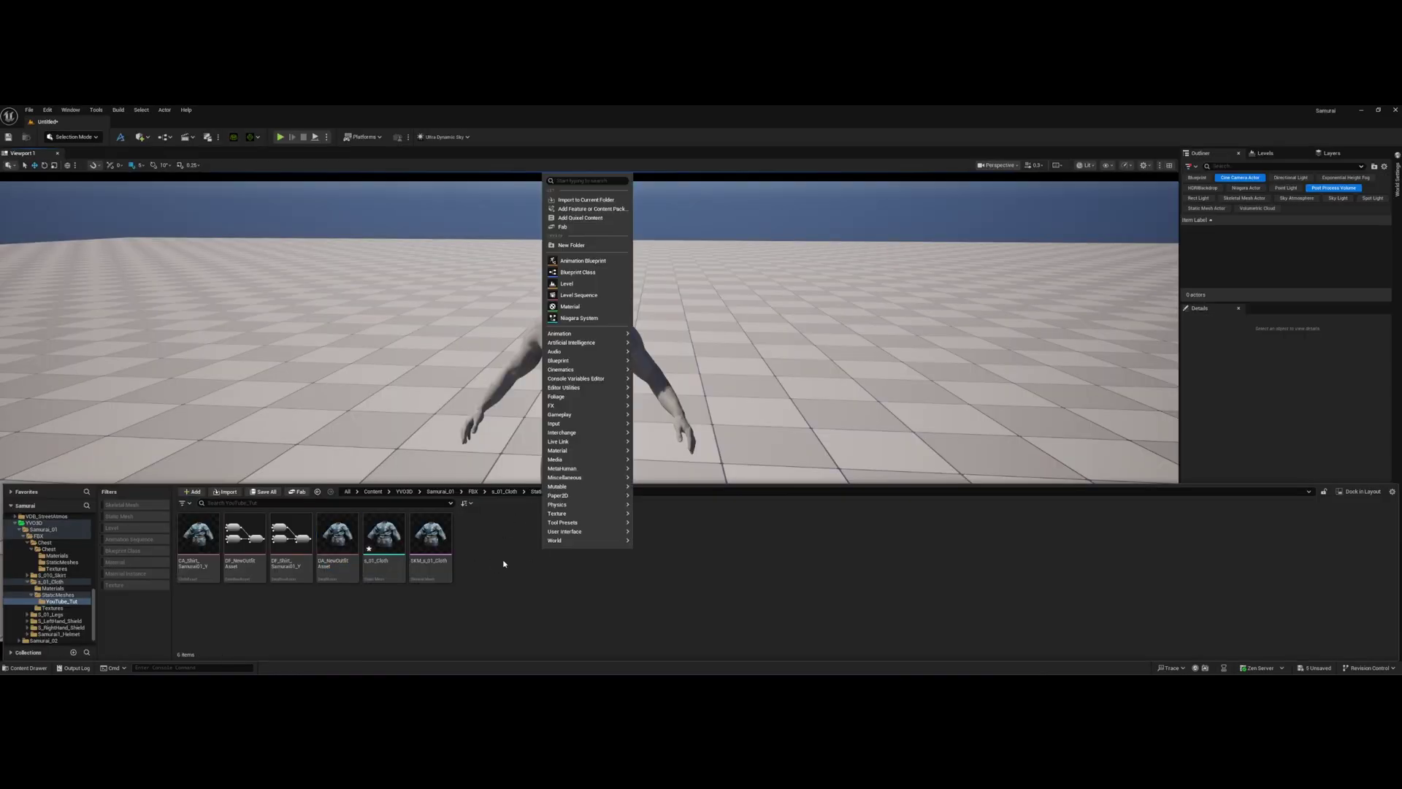
pyautogui.write('ward')
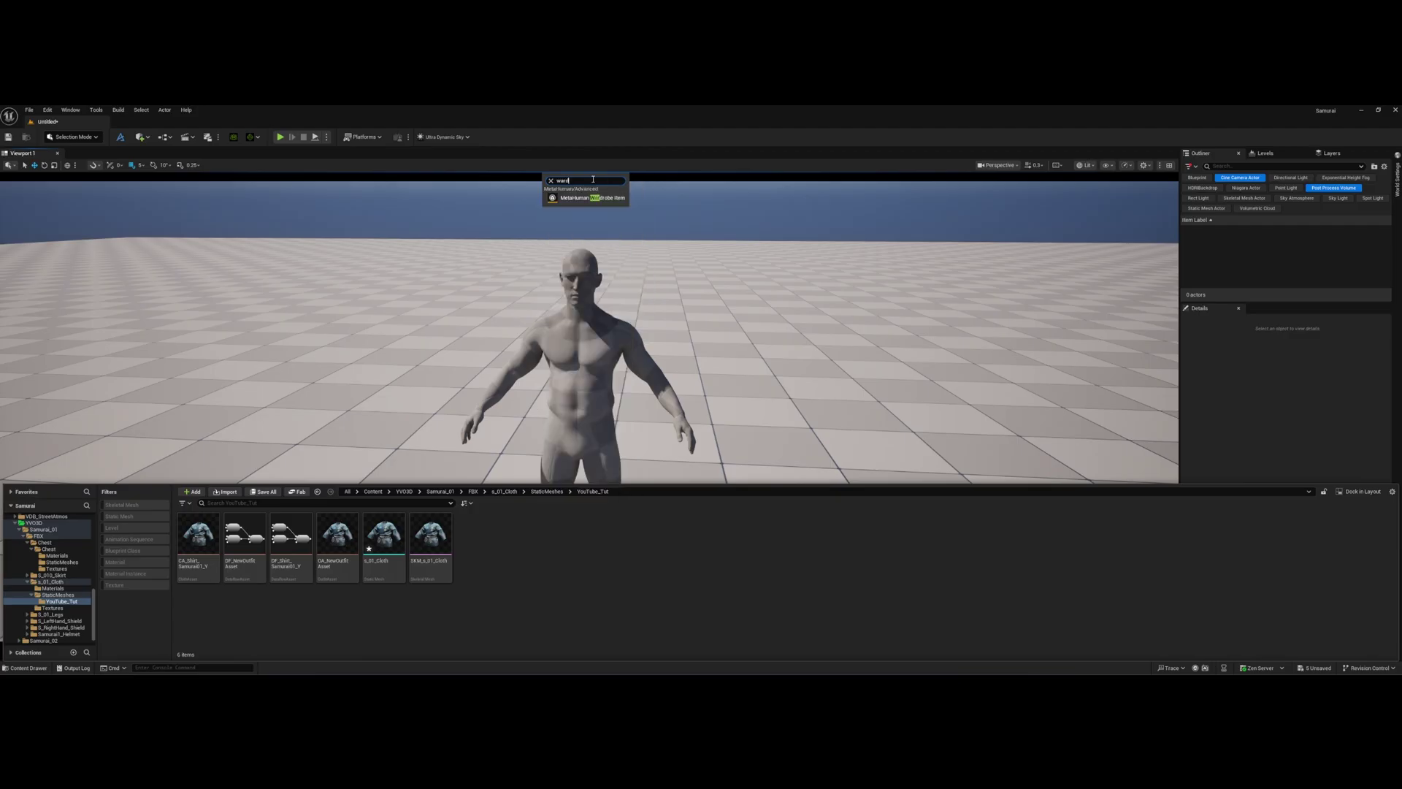
pyautogui.click(590, 198)
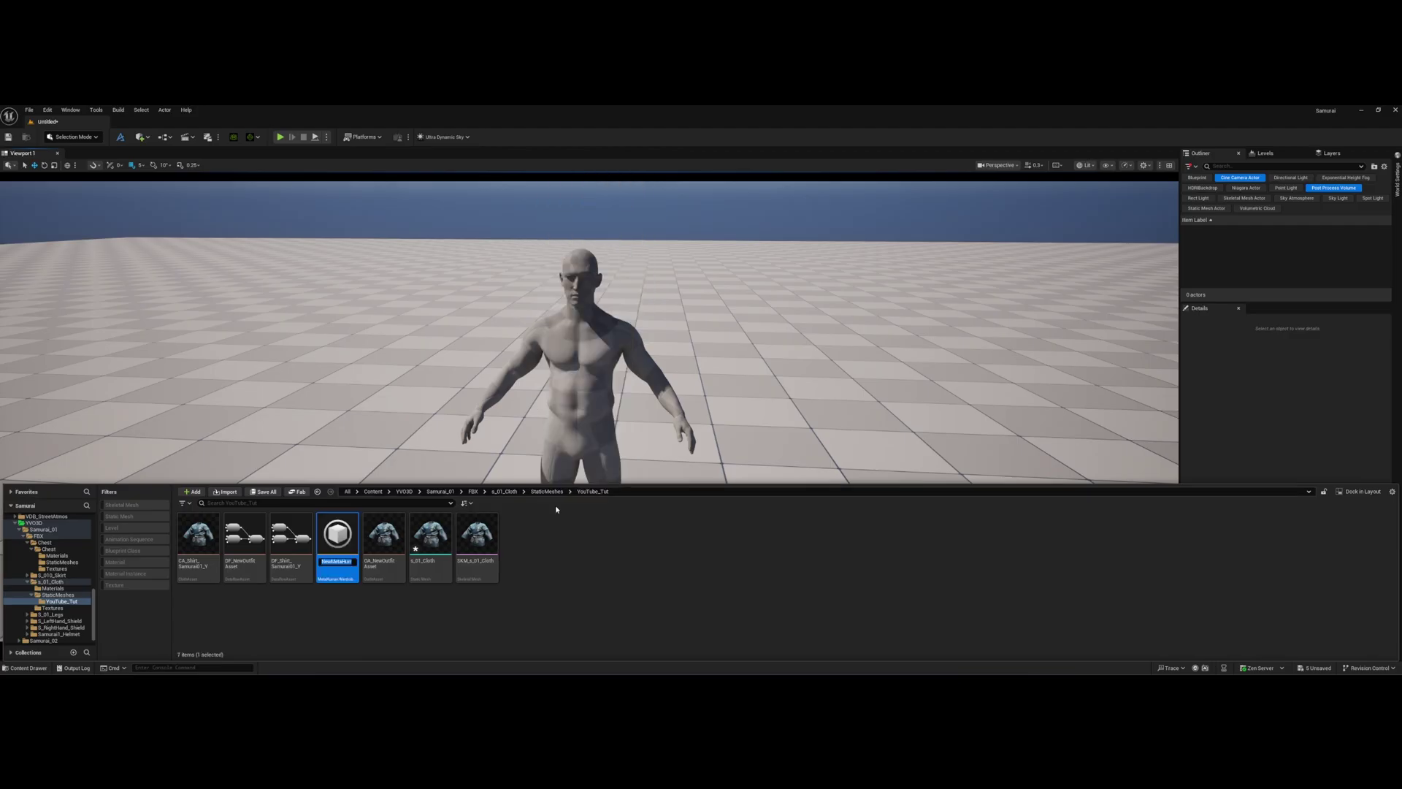
# - Assign OA_NewOutfitAsset as the wardrobe item's Principal Asset
pyautogui.hotkey('ctrl', 'space')
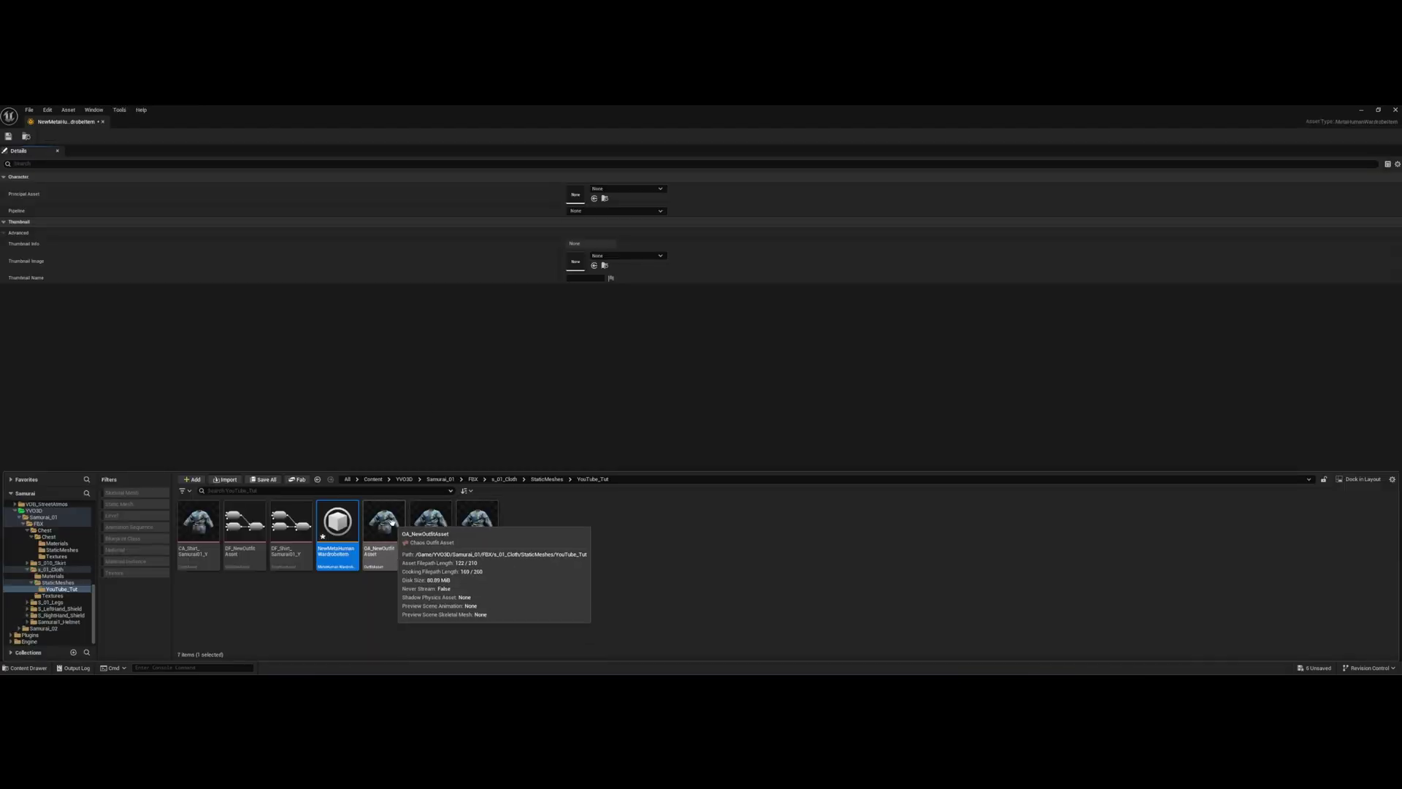
pyautogui.click(378, 522)
pyautogui.moveTo(377, 523); pyautogui.dragTo(593, 194)
pyautogui.click(616, 257)
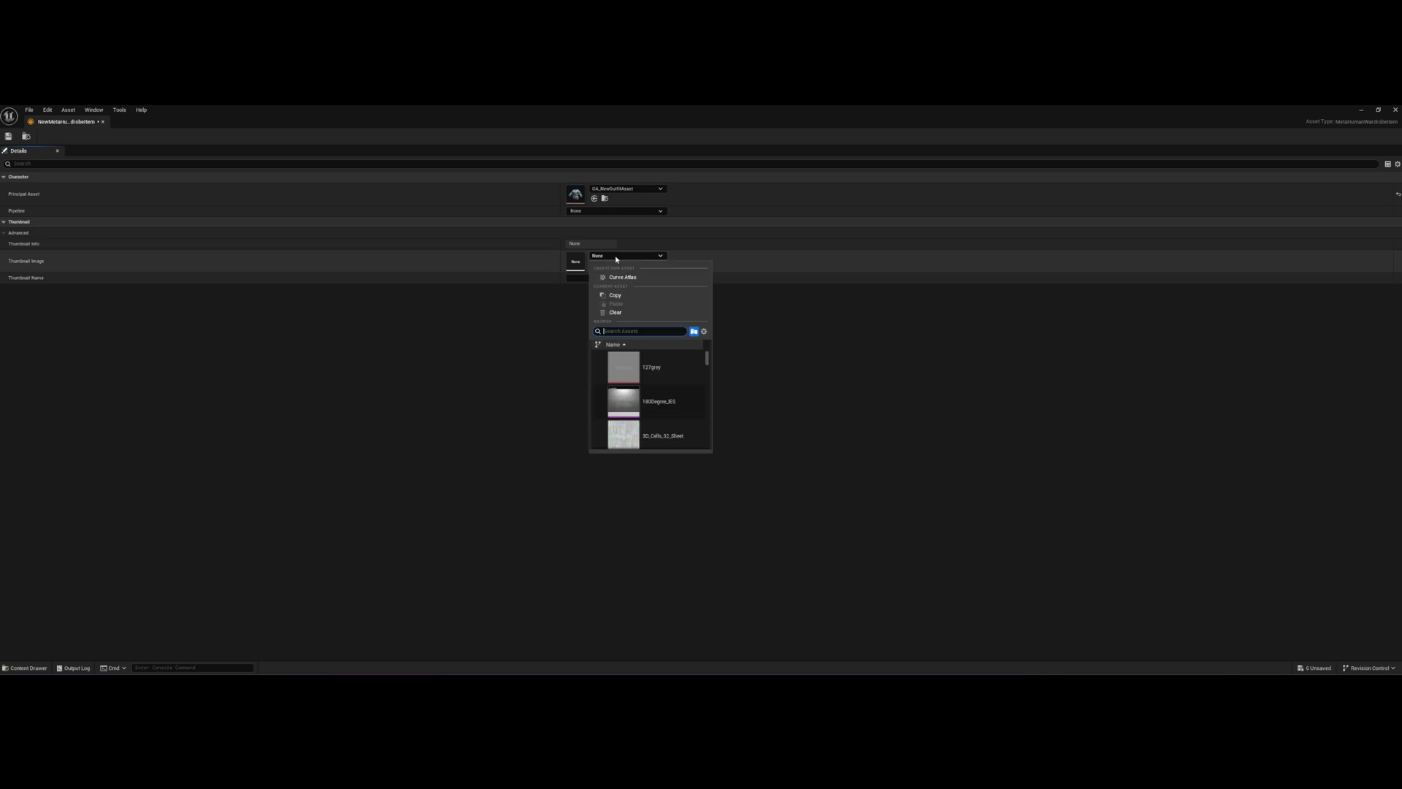
pyautogui.click(614, 255)
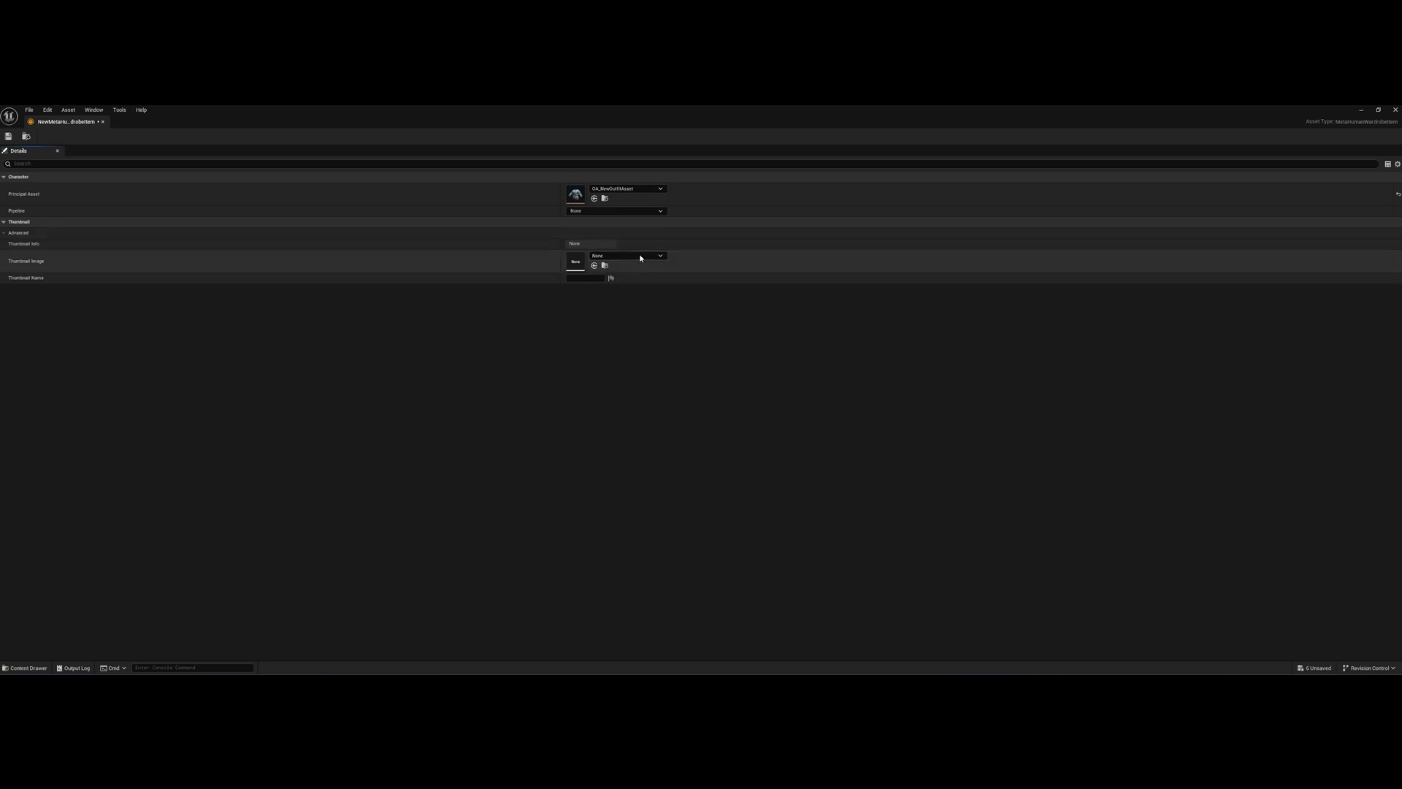
# - Set the wardrobe item's pipeline to MetaHuman Outfit Pipeline and its editor pipeline to MetaHuman Outfit Editor Pipeline
pyautogui.click(636, 211)
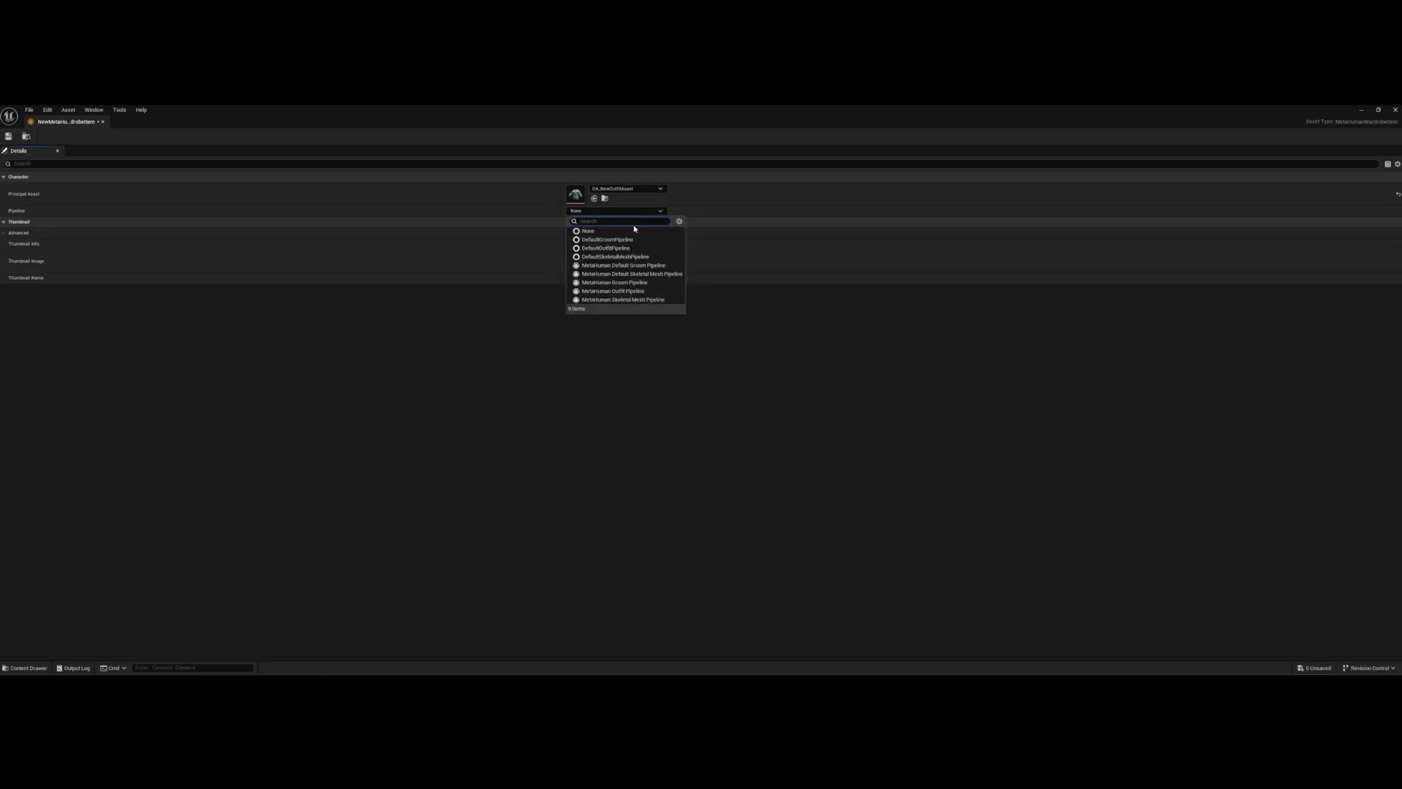
pyautogui.click(635, 291)
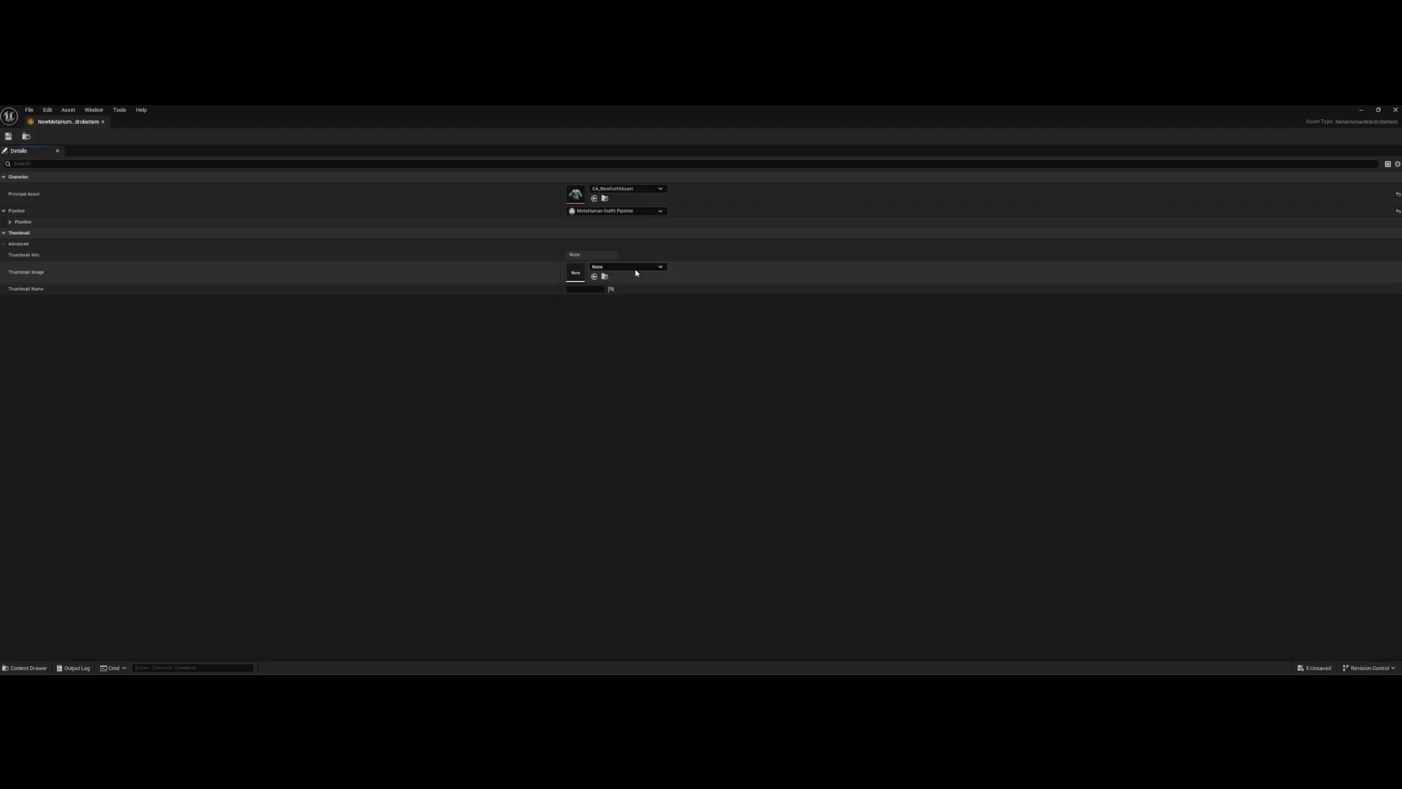
pyautogui.click(634, 221)
pyautogui.click(628, 254)
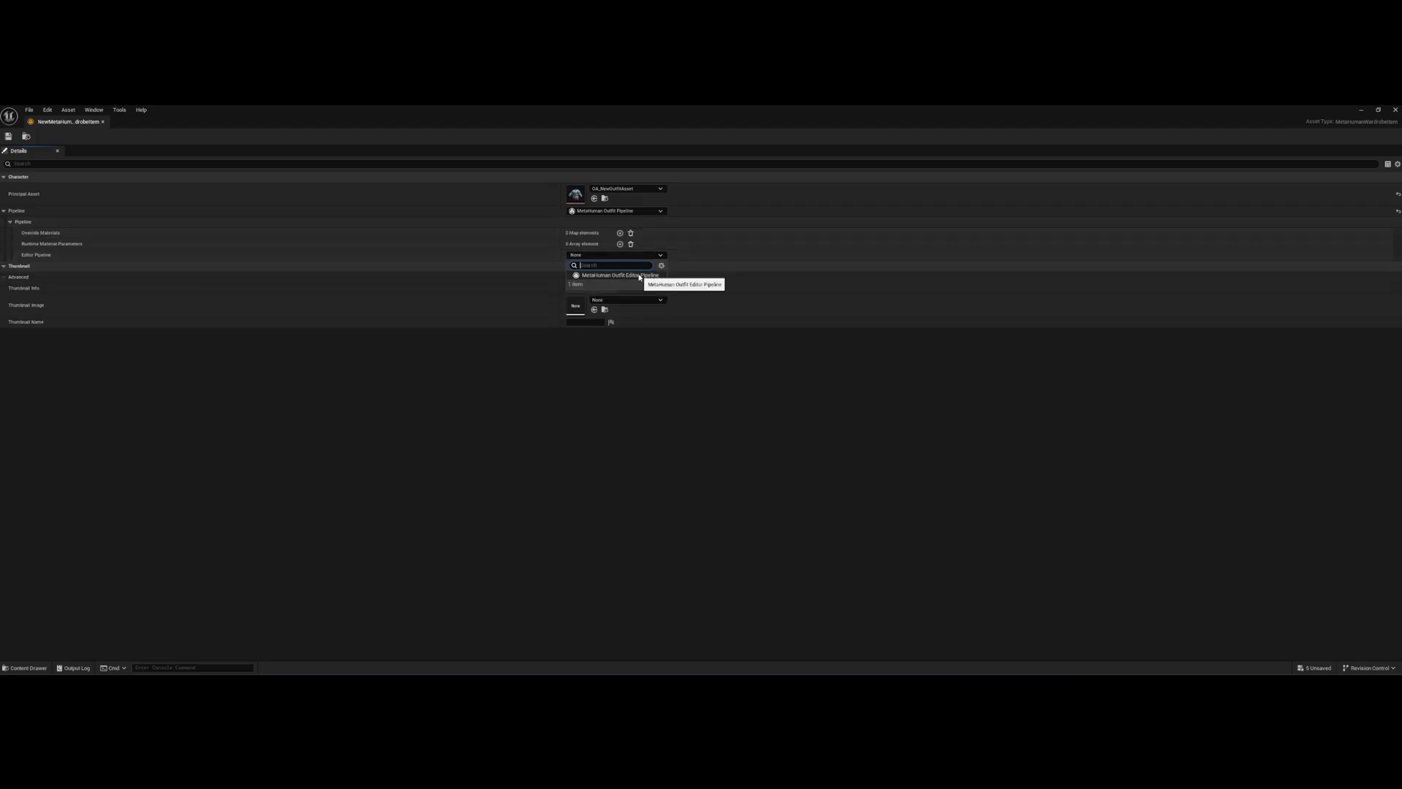
pyautogui.click(639, 276)
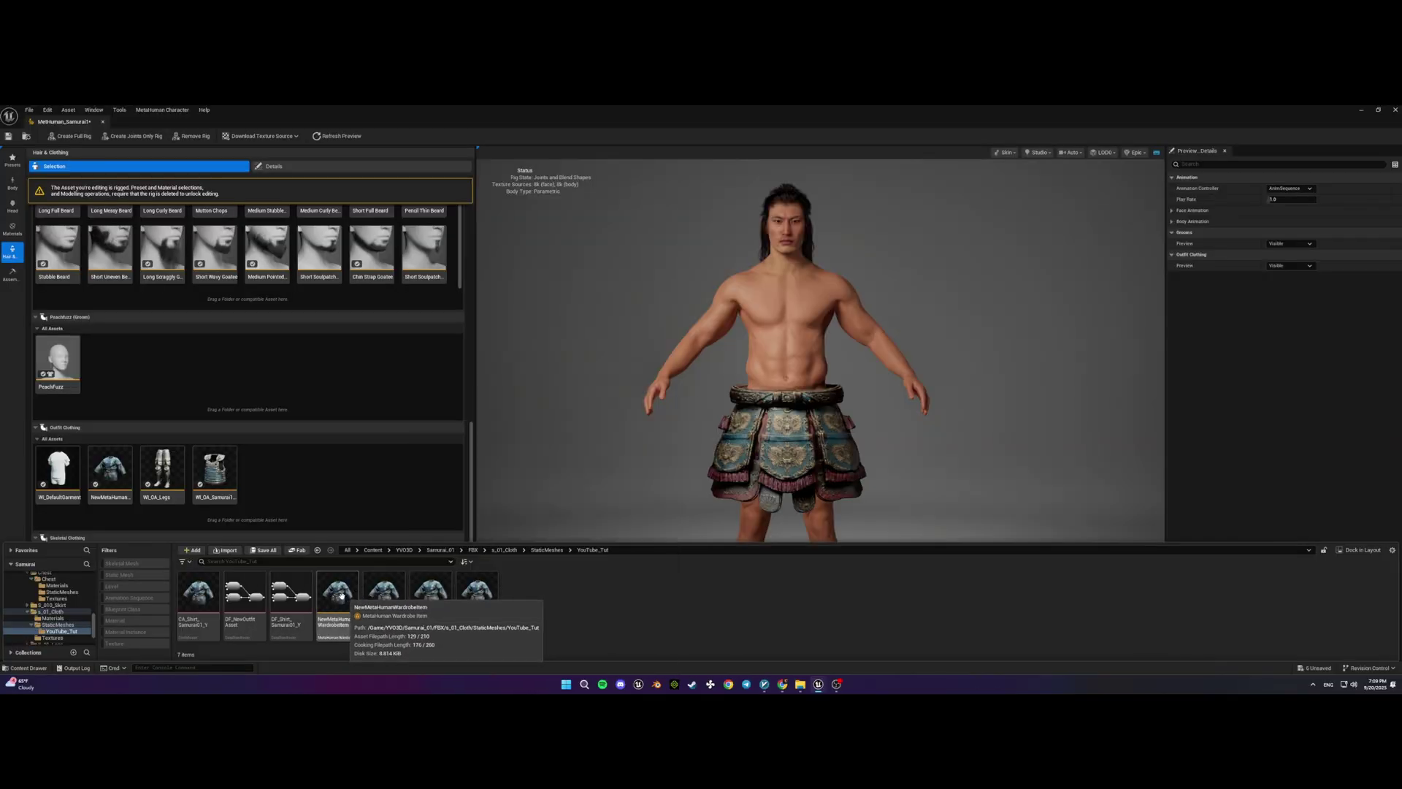
# - Add the new wardrobe item to the samurai MetaHuman's Outfit Clothing and select the samurai chest armor item
pyautogui.moveTo(341, 595); pyautogui.dragTo(311, 487)
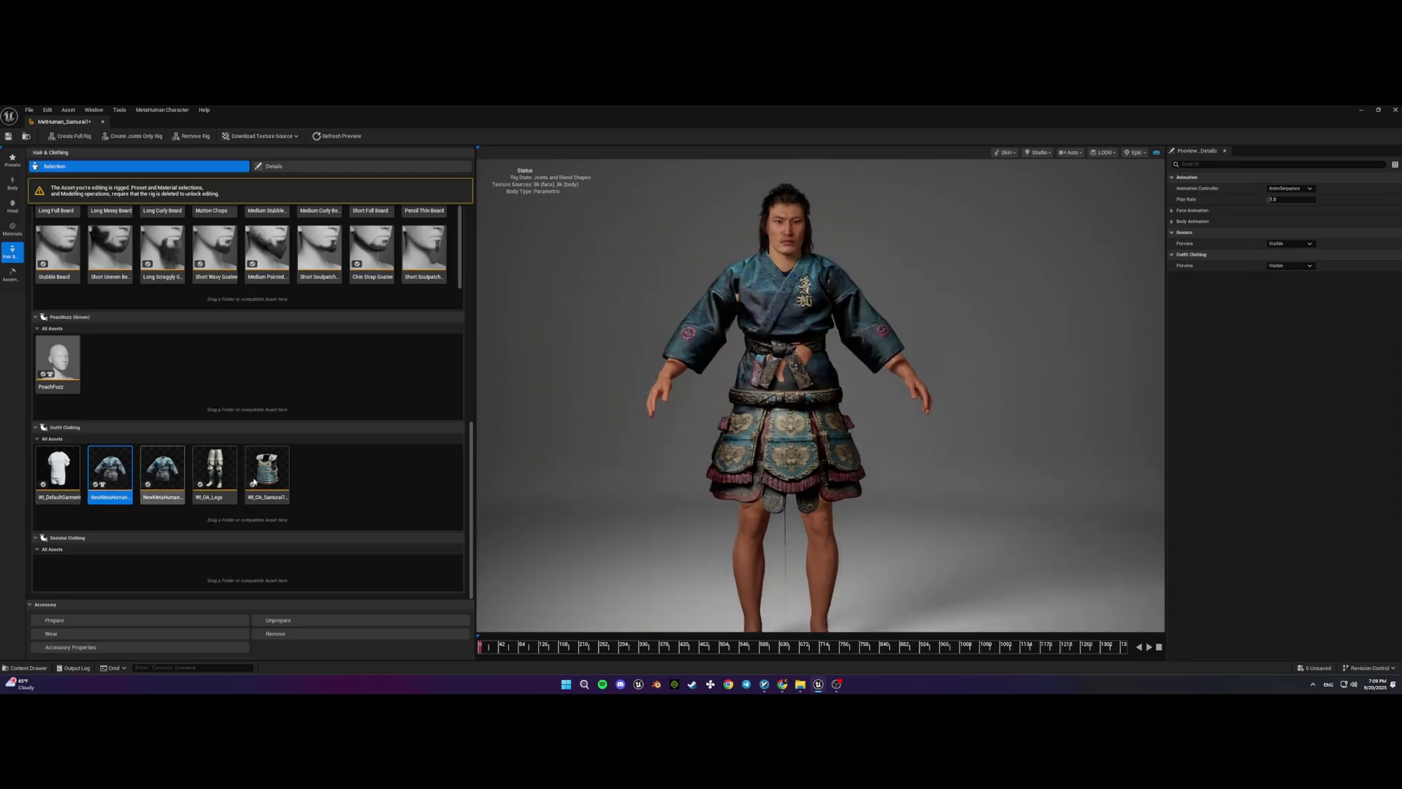
pyautogui.click(267, 474)
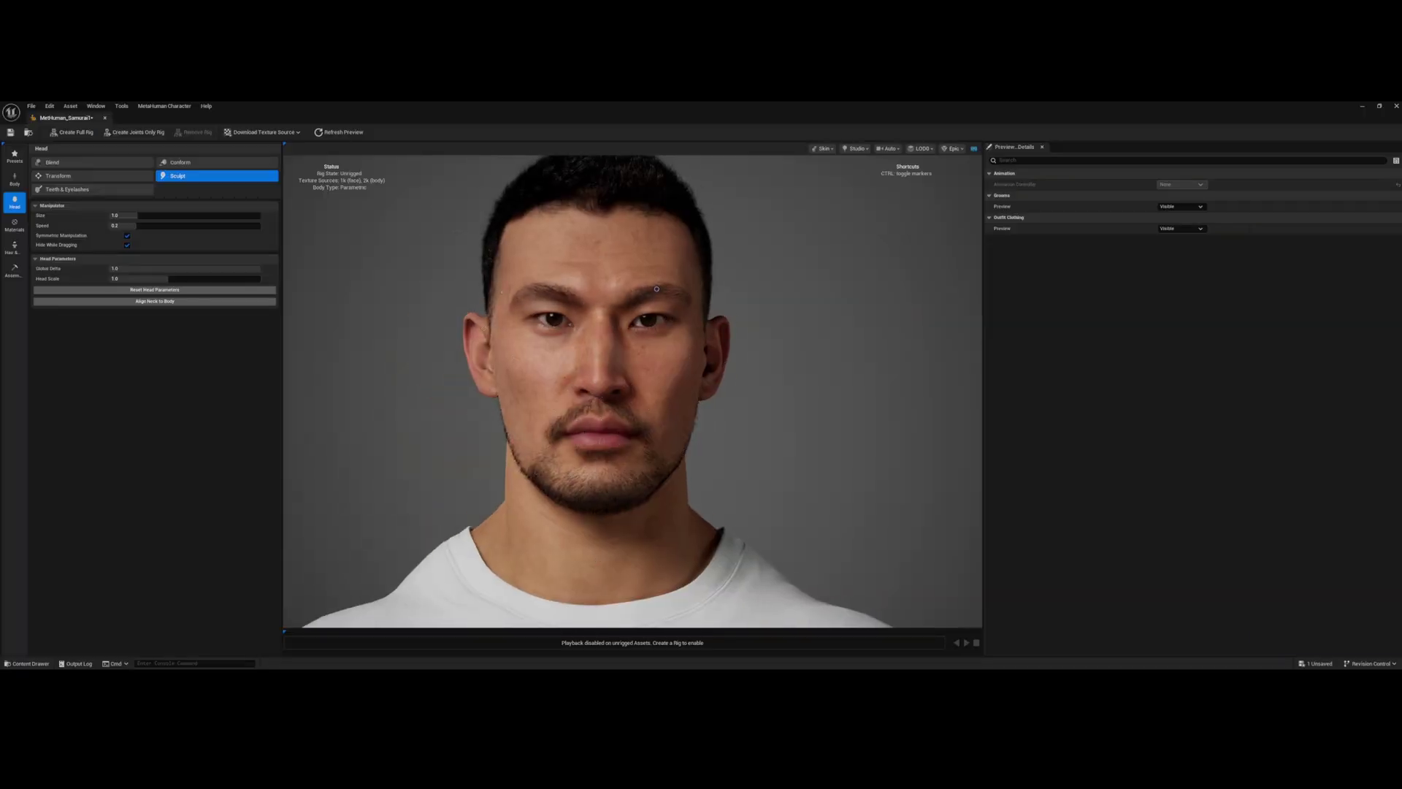
# - Try out several hairstyles on the samurai MetaHuman, including Updo Buns
pyautogui.click(15, 247)
pyautogui.scroll(-3, 133, 261)
pyautogui.click(130, 263)
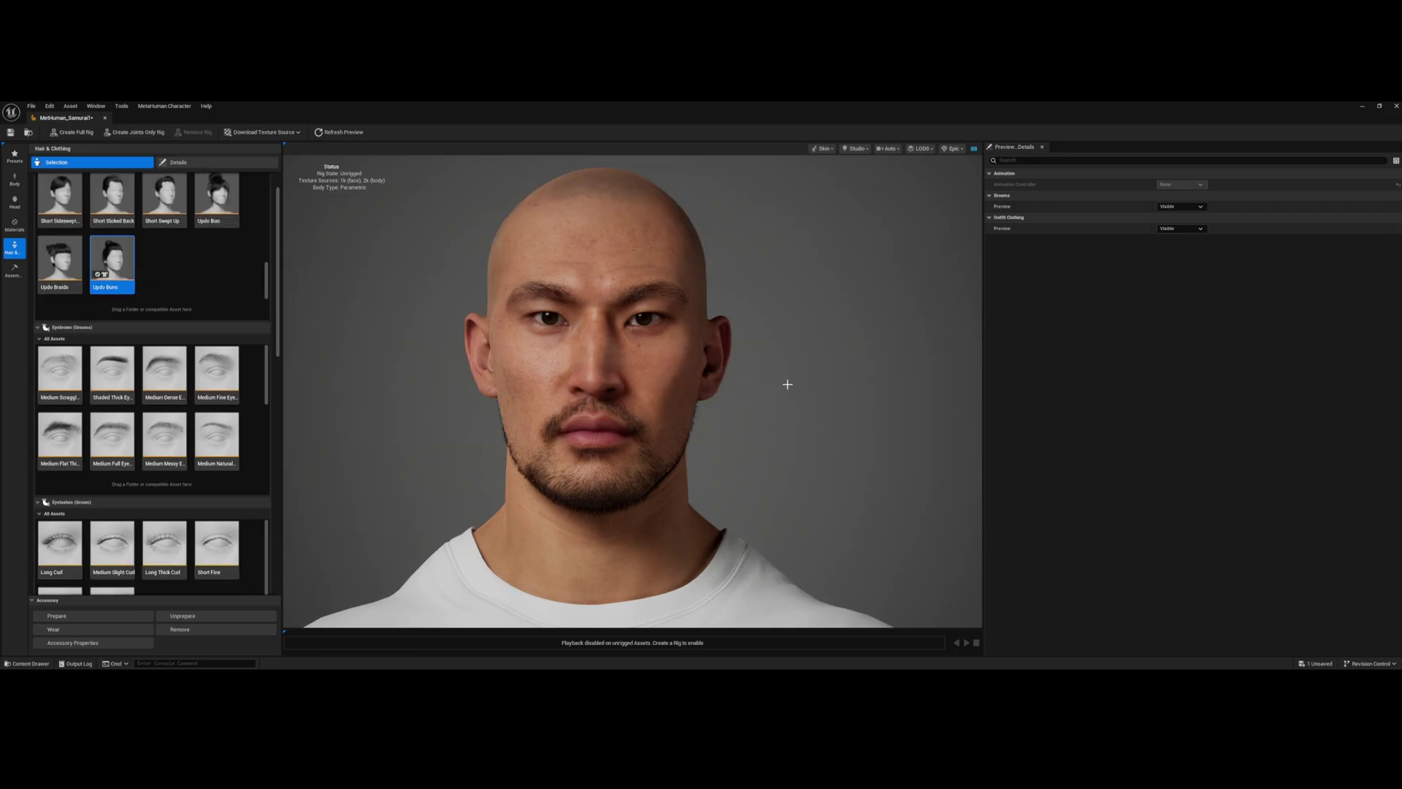
pyautogui.scroll(2, 182, 270)
pyautogui.click(71, 207)
pyautogui.scroll(4, 165, 241)
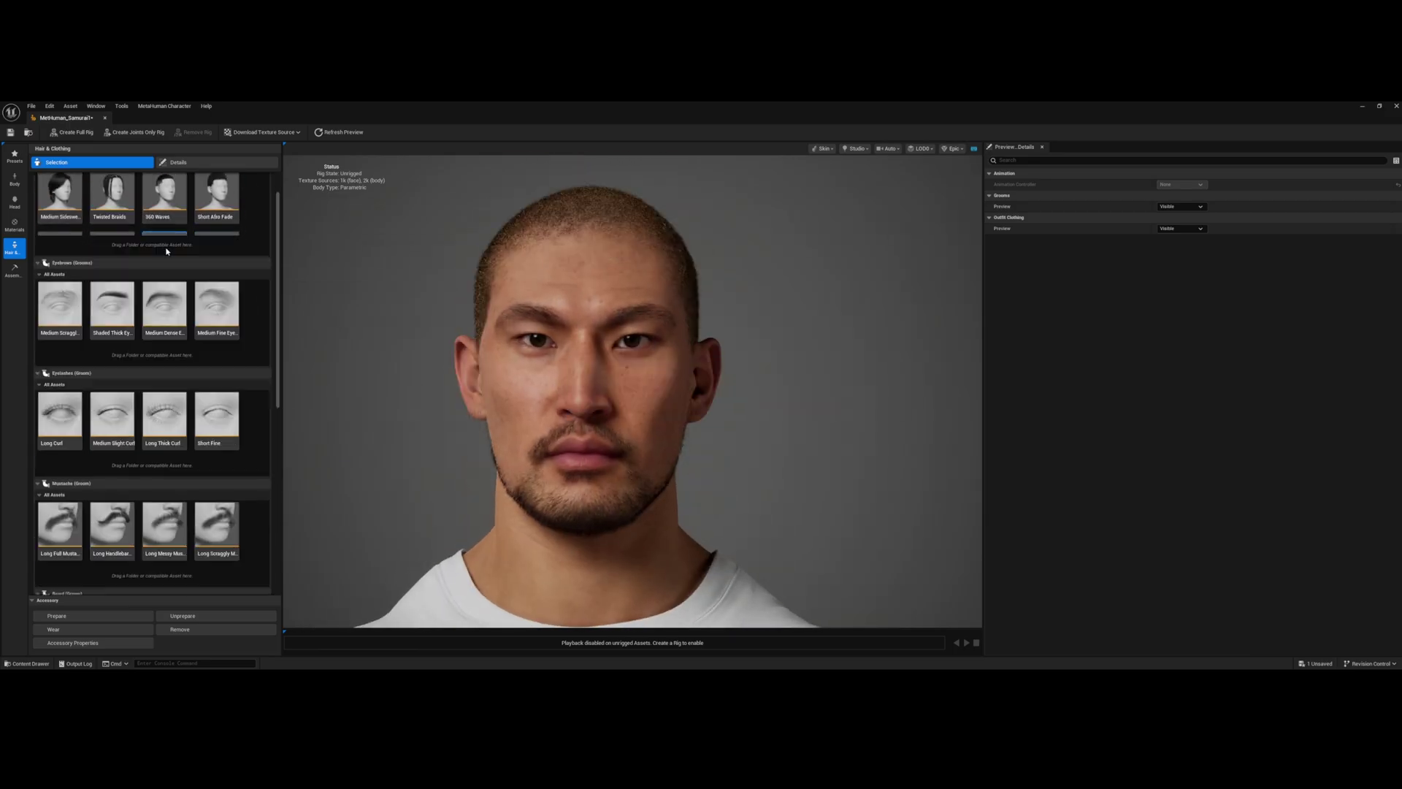
pyautogui.click(217, 241)
pyautogui.scroll(2, 230, 255)
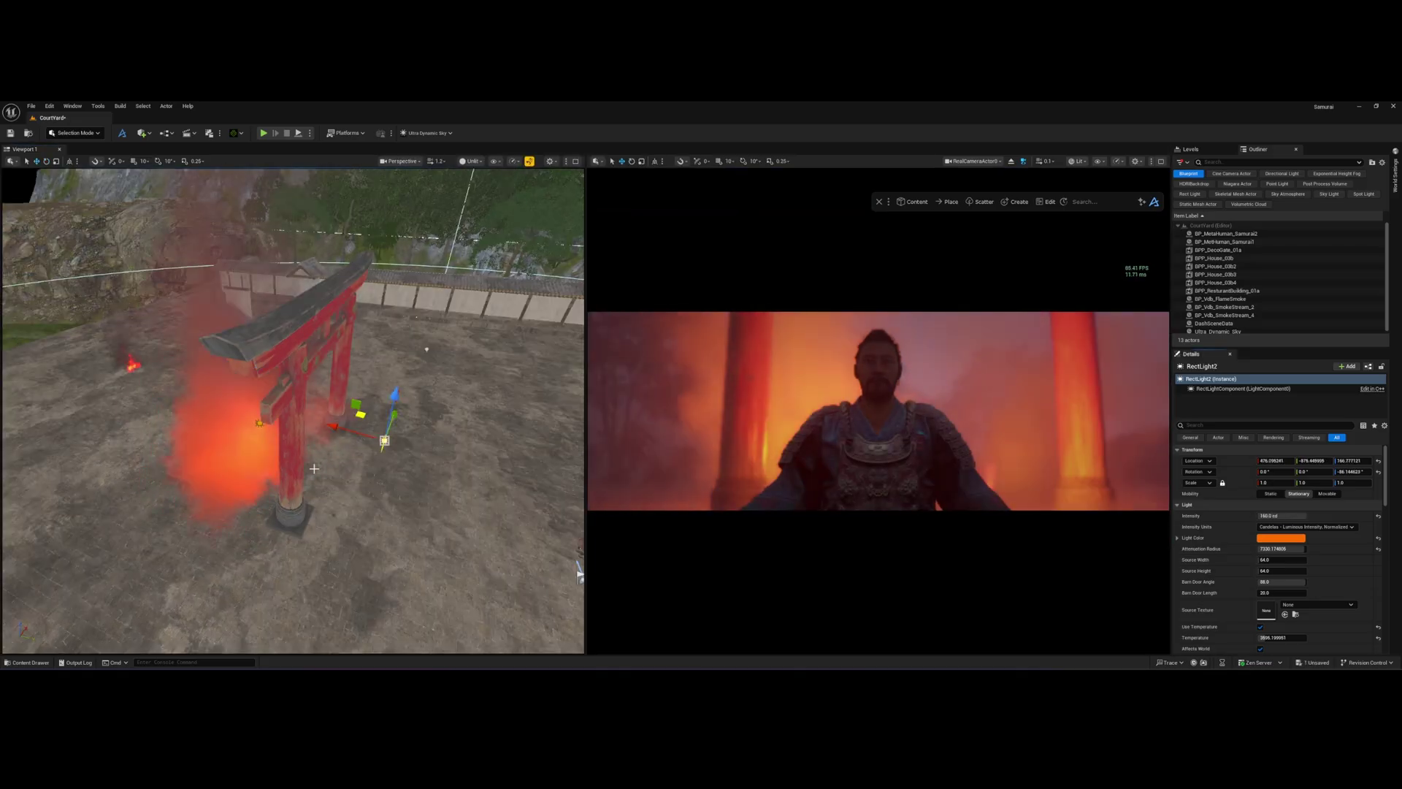
pyautogui.click(314, 468)
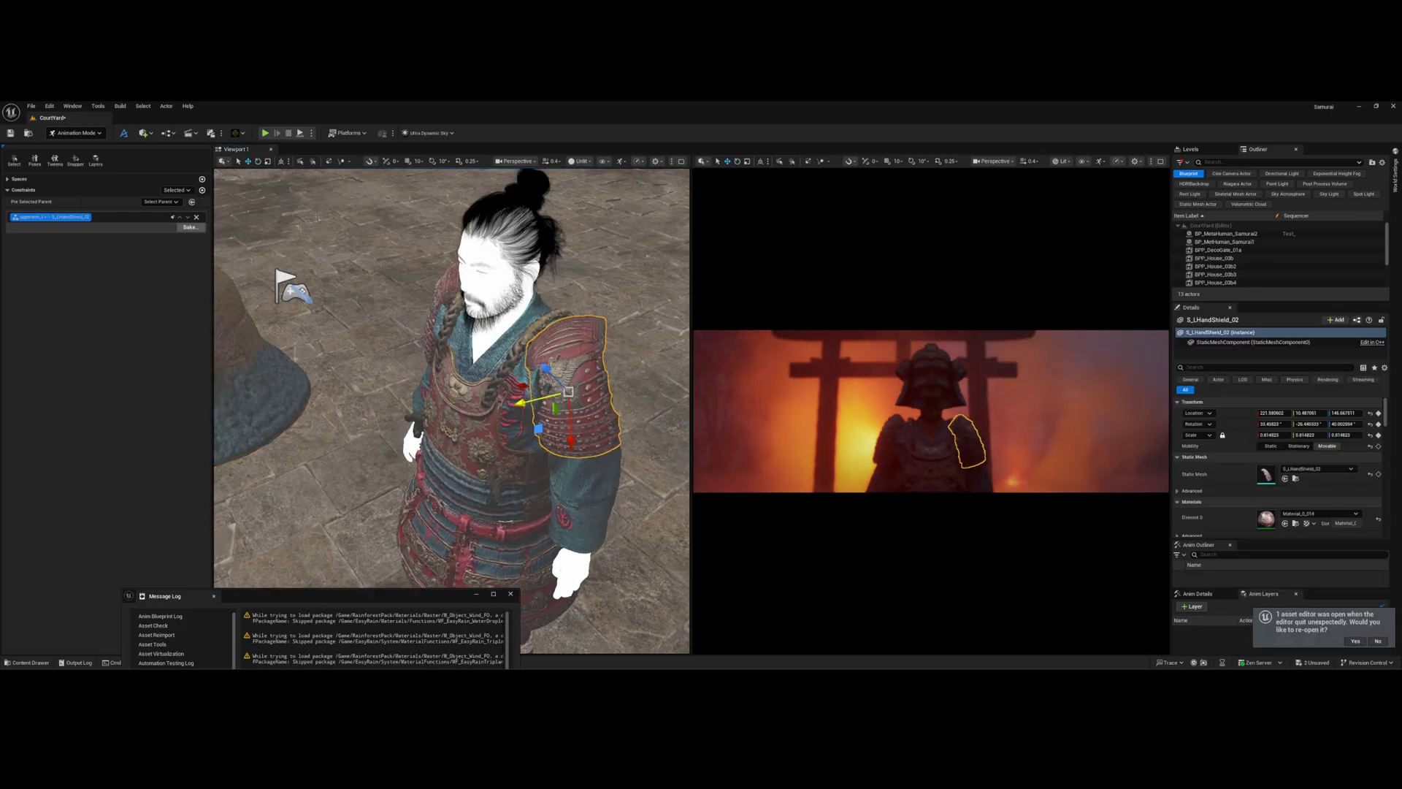
# - Fit the left shoulder guard S_LHandShield_02 closer to the samurai's arm and add a Parent constraint to the MetaHuman's Body
pyautogui.moveTo(594, 401); pyautogui.dragTo(617, 379)
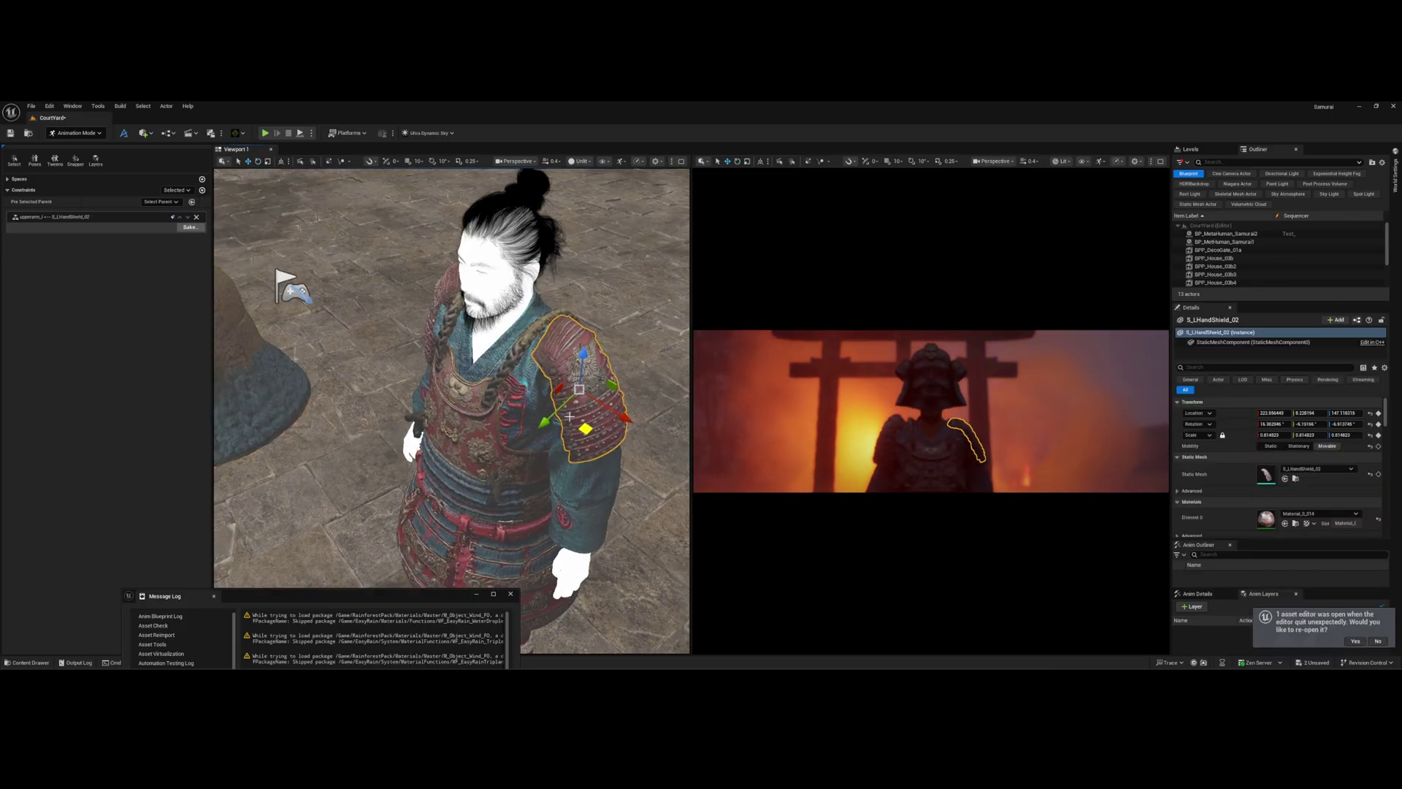
pyautogui.click(202, 190)
pyautogui.click(227, 249)
pyautogui.click(495, 302)
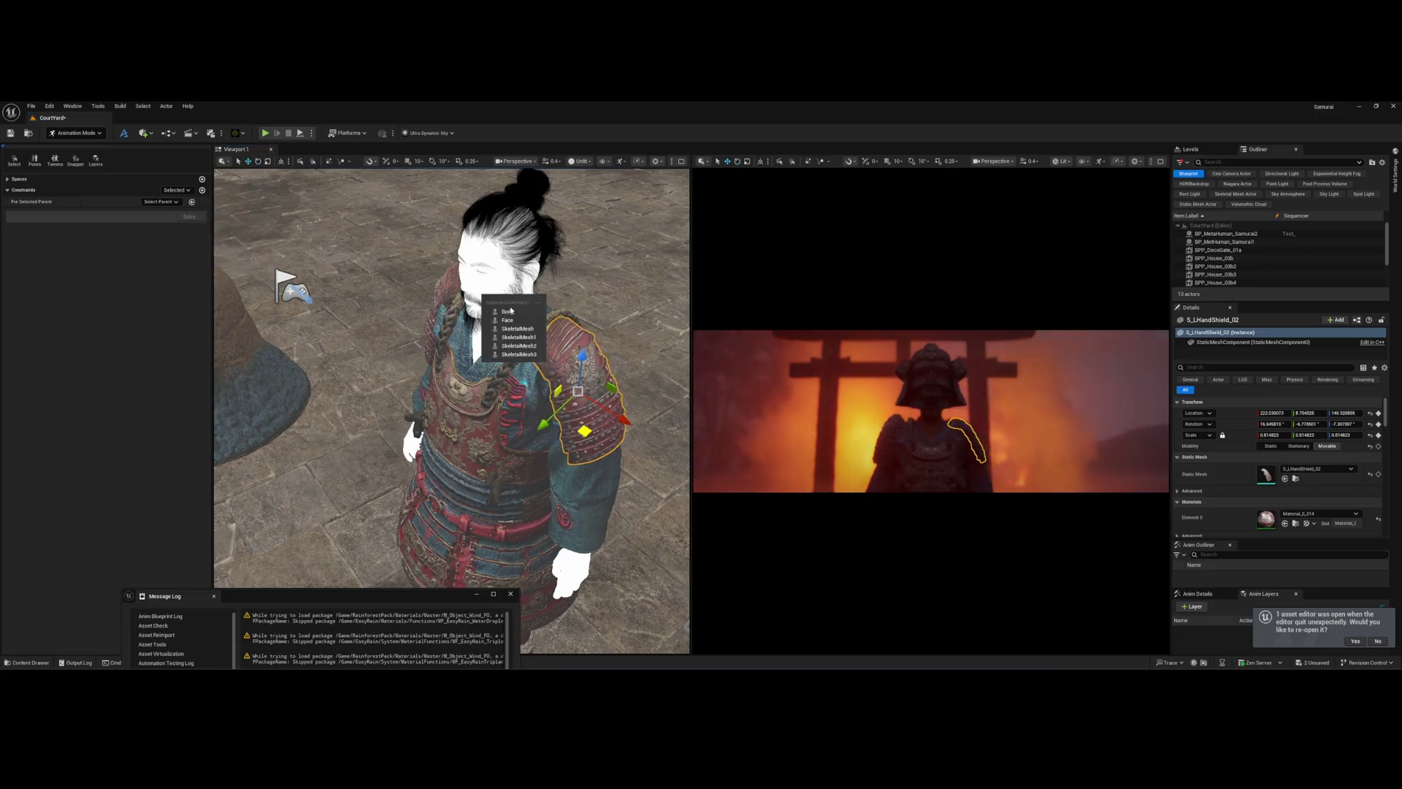
pyautogui.click(511, 313)
# - Refine the left shoulder guard's rotation and position, and add a Translation constraint tying it to the samurai MetaHuman
pyautogui.click(557, 336)
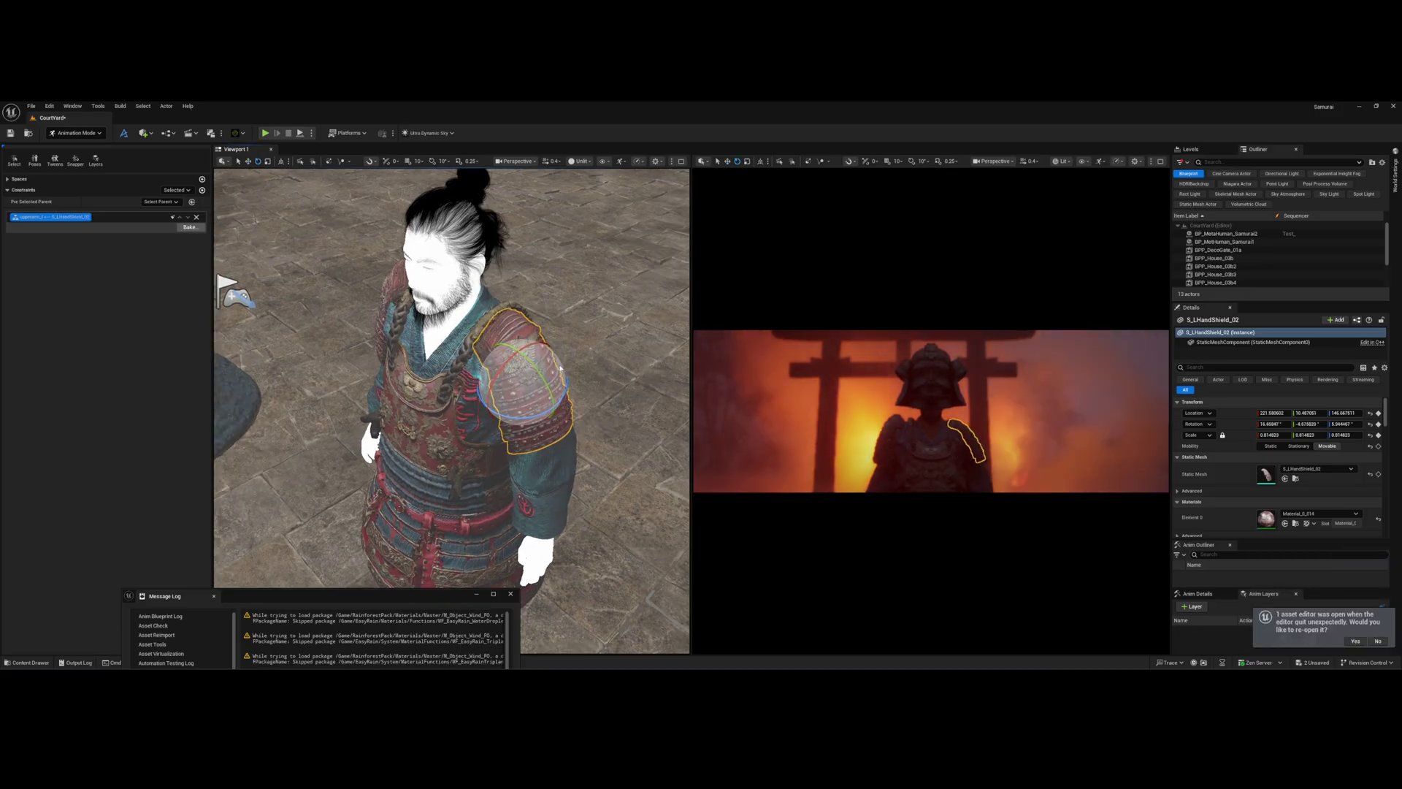
pyautogui.press('f')
pyautogui.moveTo(476, 407); pyautogui.dragTo(408, 439, button='right')
pyautogui.press('g')
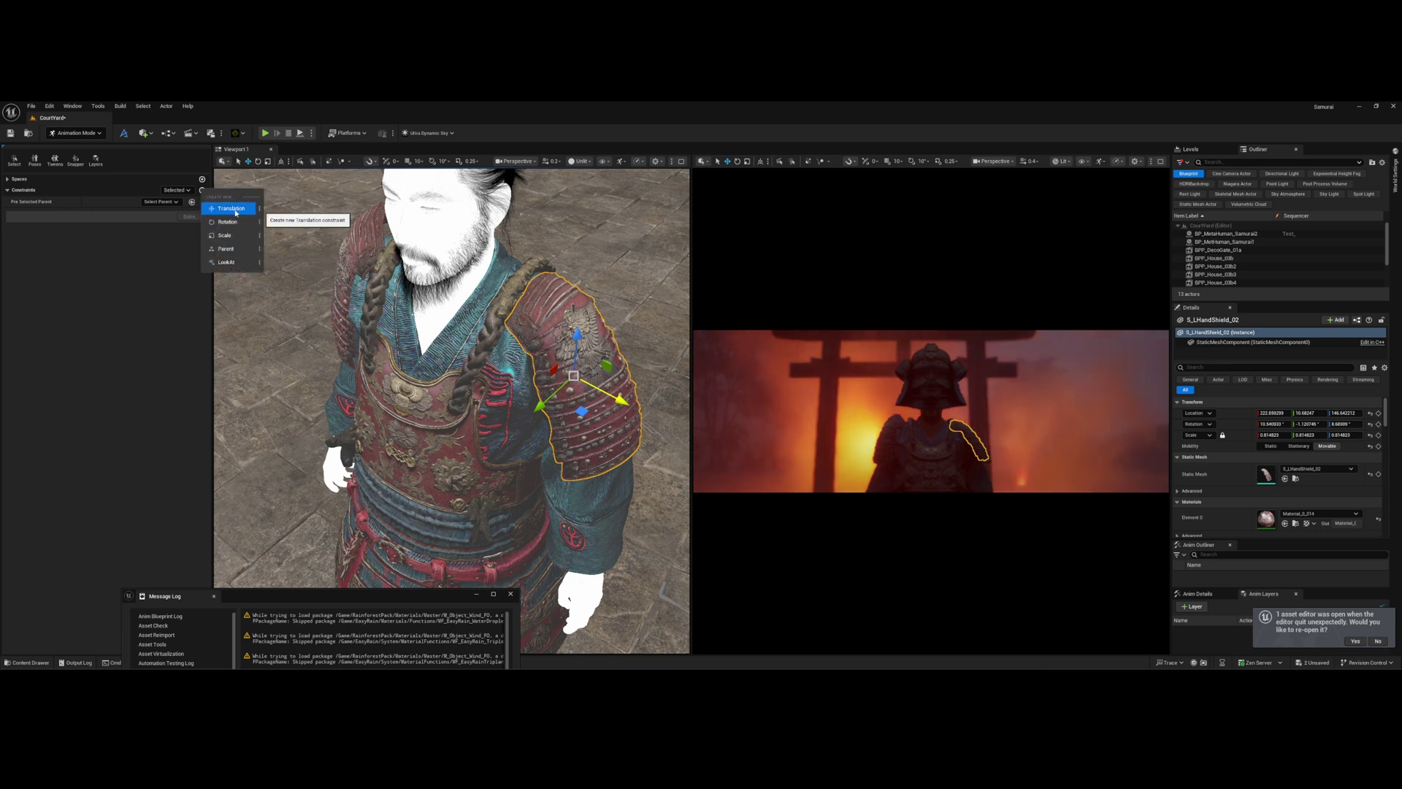
pyautogui.click(235, 211)
pyautogui.click(471, 289)
pyautogui.click(511, 335)
pyautogui.press('Escape')
# - Rotate and move the right shoulder guard S_RHandShield_02 so that it sits on the samurai's right shoulder
pyautogui.click(346, 249)
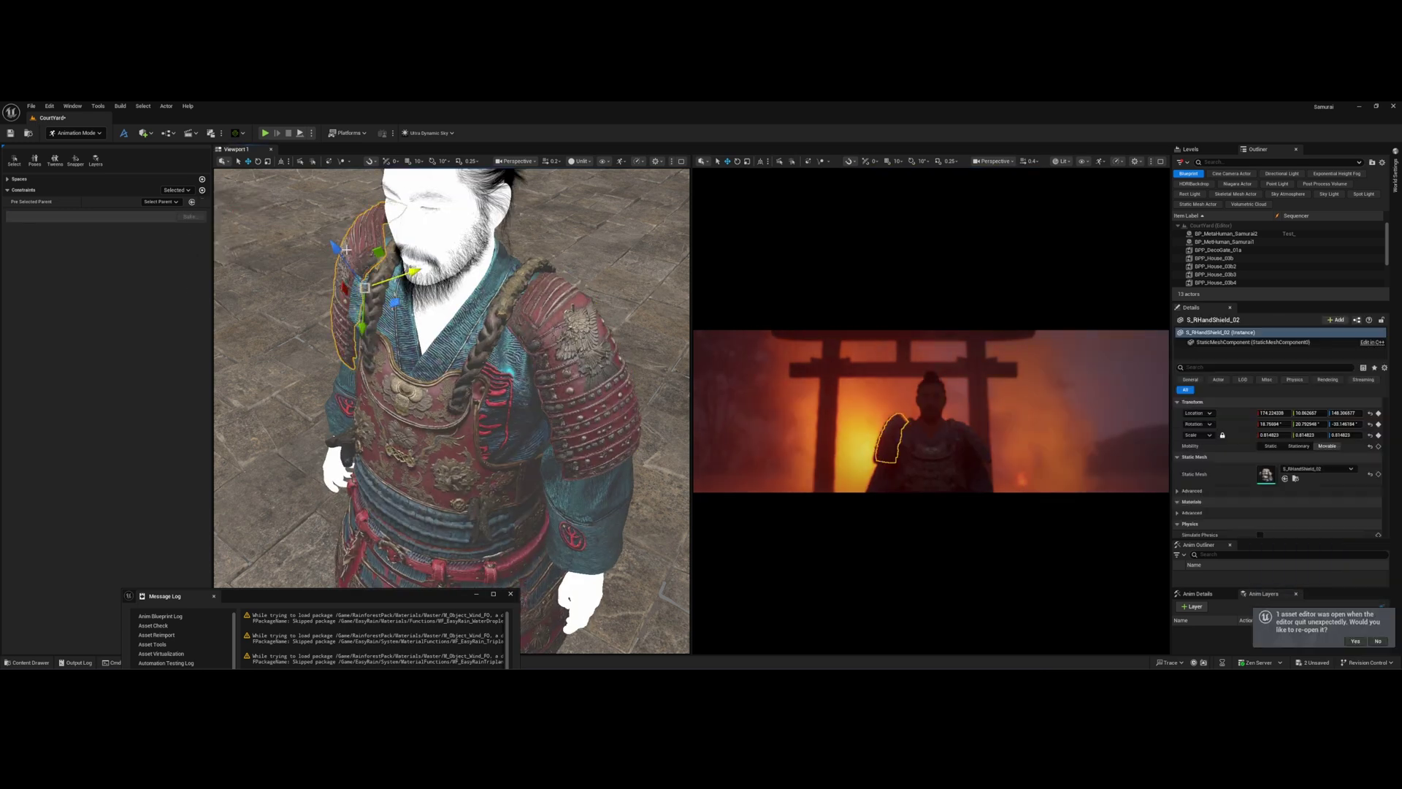
pyautogui.moveTo(346, 250); pyautogui.dragTo(409, 250, button='right')
pyautogui.press('e')
pyautogui.moveTo(419, 366); pyautogui.dragTo(409, 395)
pyautogui.moveTo(409, 394); pyautogui.dragTo(409, 438, button='right')
pyautogui.moveTo(369, 407); pyautogui.dragTo(350, 446)
pyautogui.press('w')
pyautogui.moveTo(350, 445); pyautogui.dragTo(351, 379, button='right')
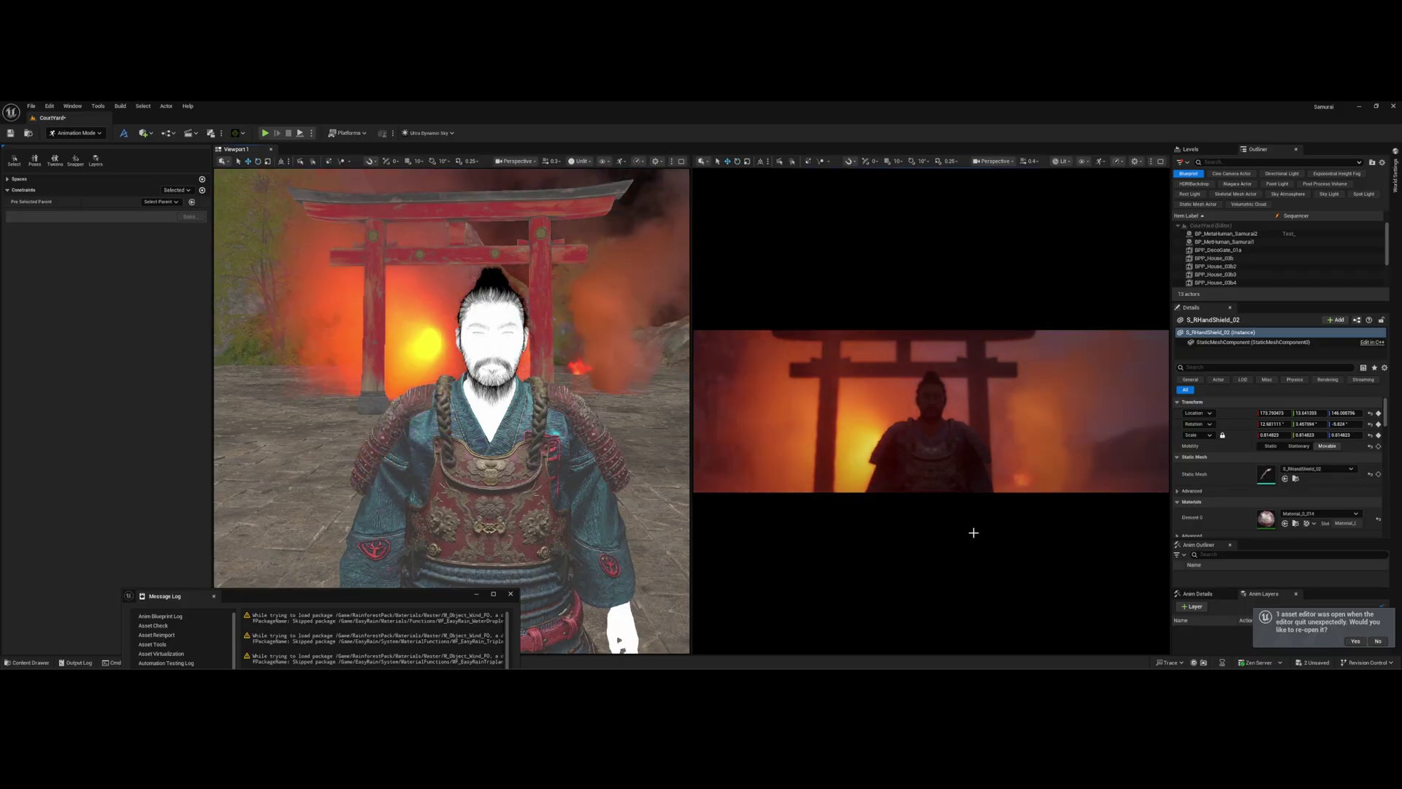
# - Add a Translation constraint between the right shoulder guard and the samurai MetaHuman, and clear the selection
pyautogui.click(201, 190)
pyautogui.click(233, 210)
pyautogui.click(484, 400)
pyautogui.click(529, 526)
pyautogui.moveTo(529, 526); pyautogui.dragTo(613, 526, button='right')
pyautogui.press('Escape')
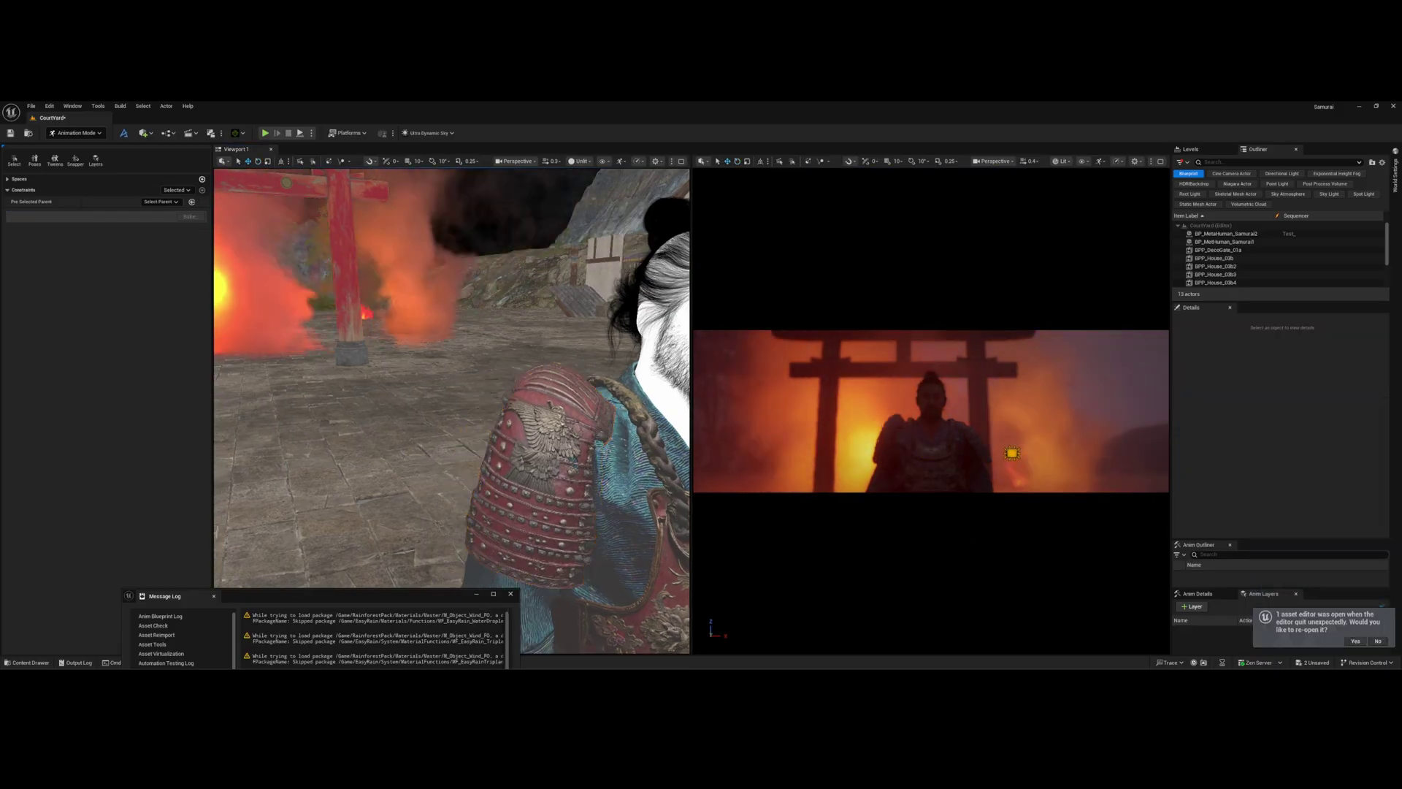
# - Check the right shoulder guard's fit from several sides and constrain it to the samurai MetaHuman again
pyautogui.click(519, 398)
pyautogui.press('e')
pyautogui.moveTo(519, 398); pyautogui.dragTo(569, 453, button='right')
pyautogui.moveTo(543, 515); pyautogui.dragTo(378, 464, button='right')
pyautogui.moveTo(536, 511)
pyautogui.mouseDown(button='right')
pyautogui.moveTo(511, 570)
pyautogui.moveTo(526, 504)
pyautogui.mouseUp(button='right')
pyautogui.click(202, 189)
pyautogui.click(219, 207)
pyautogui.click(571, 362)
pyautogui.click(595, 511)
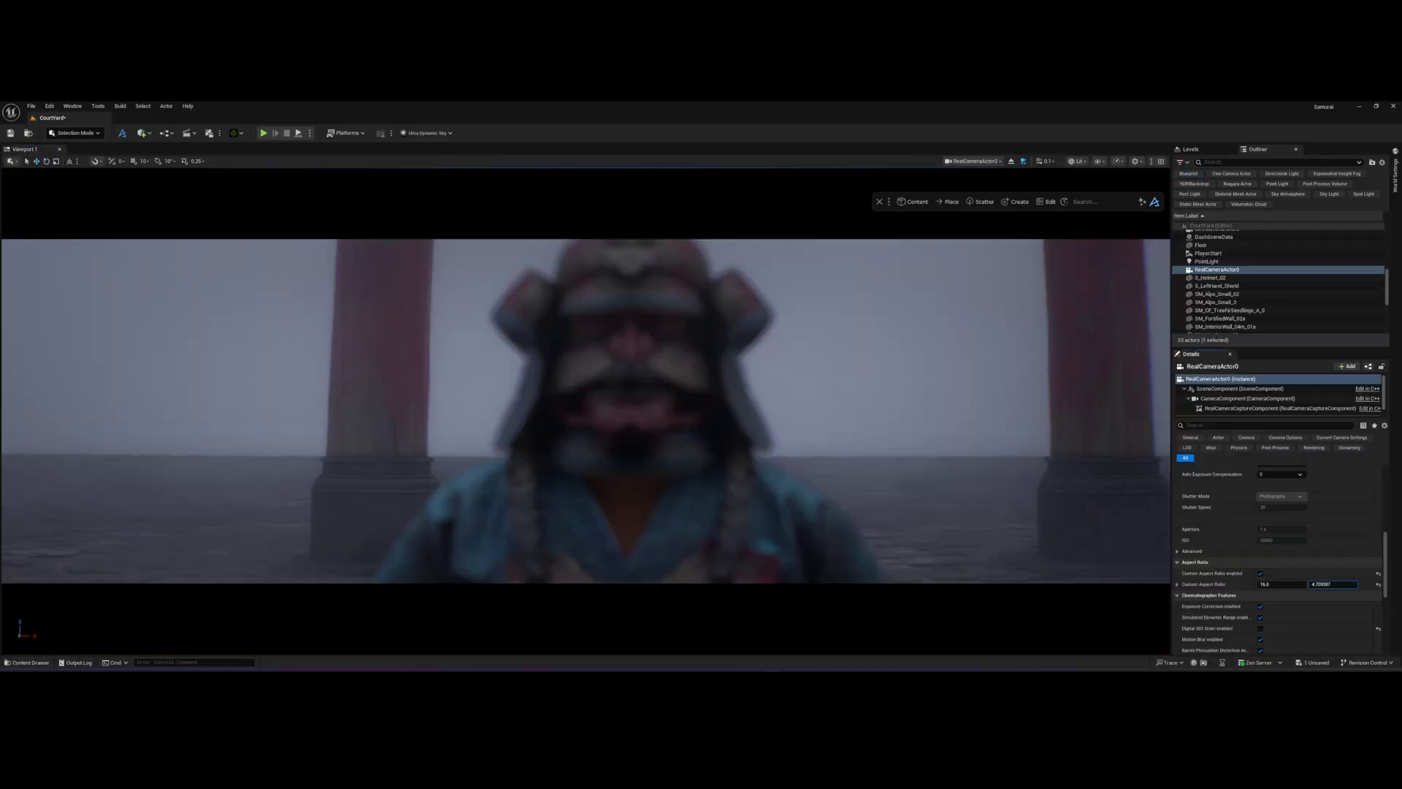
# - Increase the height value of RealCameraActor0's custom aspect ratio for a taller frame and save the level
pyautogui.moveTo(1332, 584); pyautogui.dragTo(1355, 584)
pyautogui.scroll(4, 1268, 569)
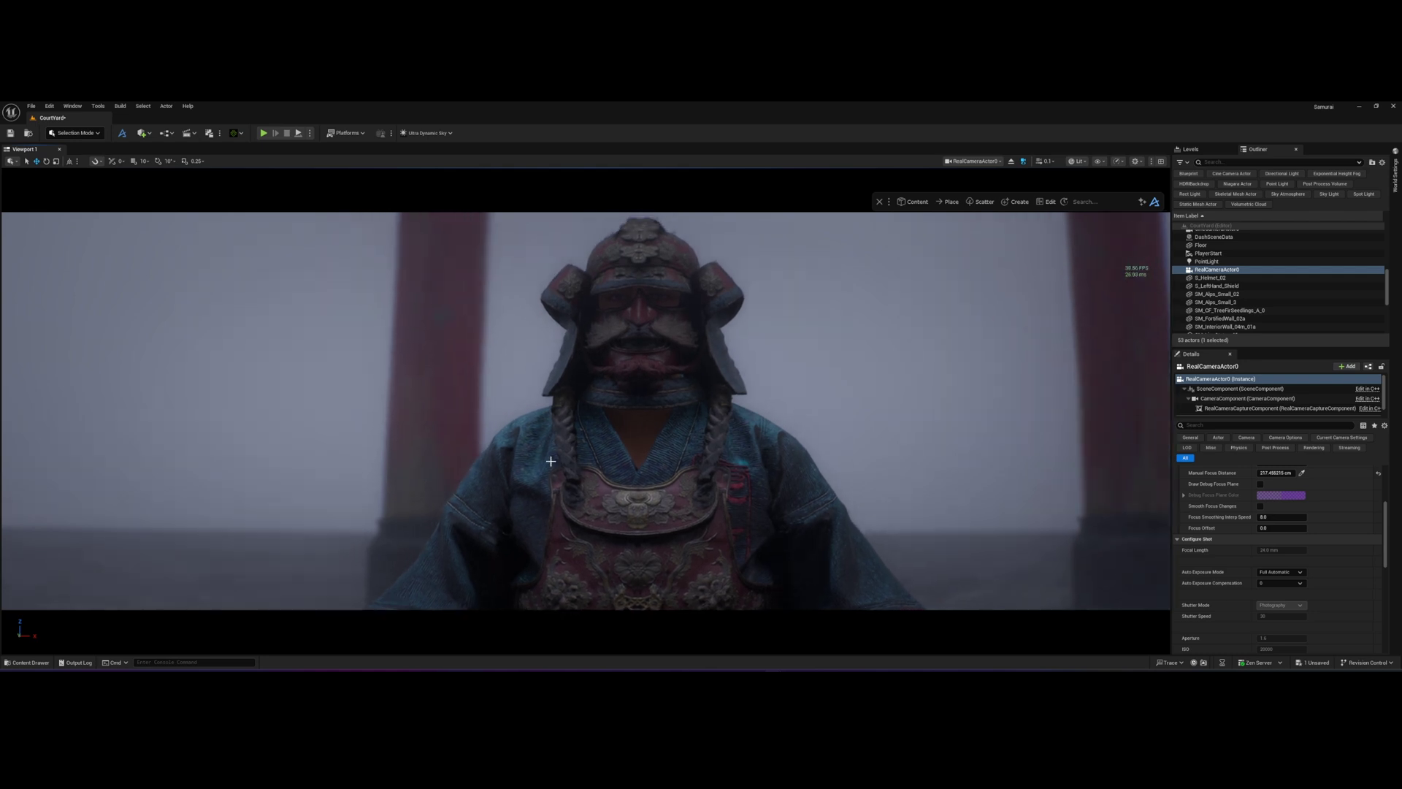
pyautogui.hotkey('ctrl', 's')
# - Reframe the samurai in the RealCameraActor0 view and hide his helmet
pyautogui.scroll(3, 682, 474)
pyautogui.moveTo(682, 474); pyautogui.dragTo(713, 474, button='right')
pyautogui.scroll(-3, 682, 474)
pyautogui.click(587, 372)
pyautogui.press('h')
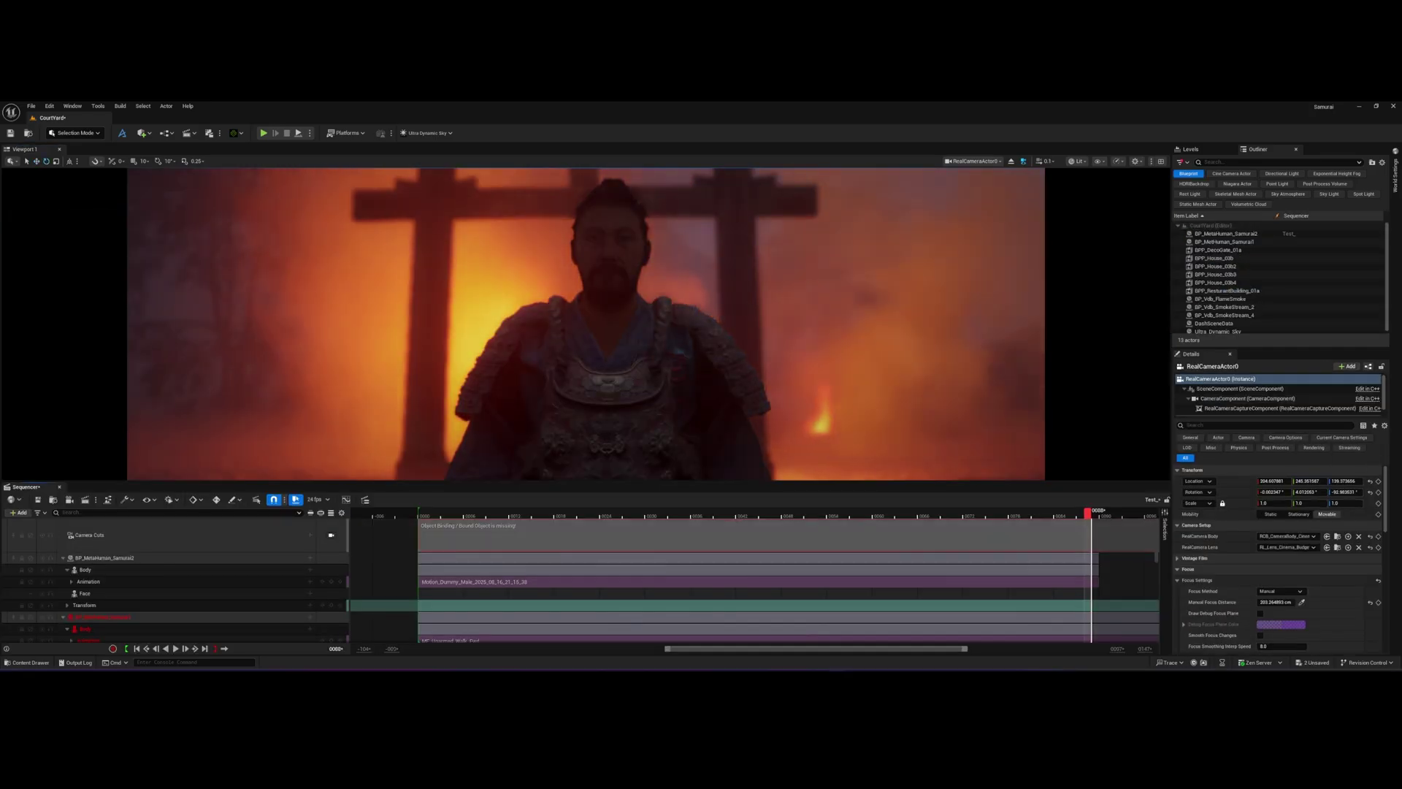
# - Switch RealCameraActor0's lens to a high-end cinema zoom lens from the RL_Lens_Cinema_HighEnd_Z series
pyautogui.scroll(-3, 579, 590)
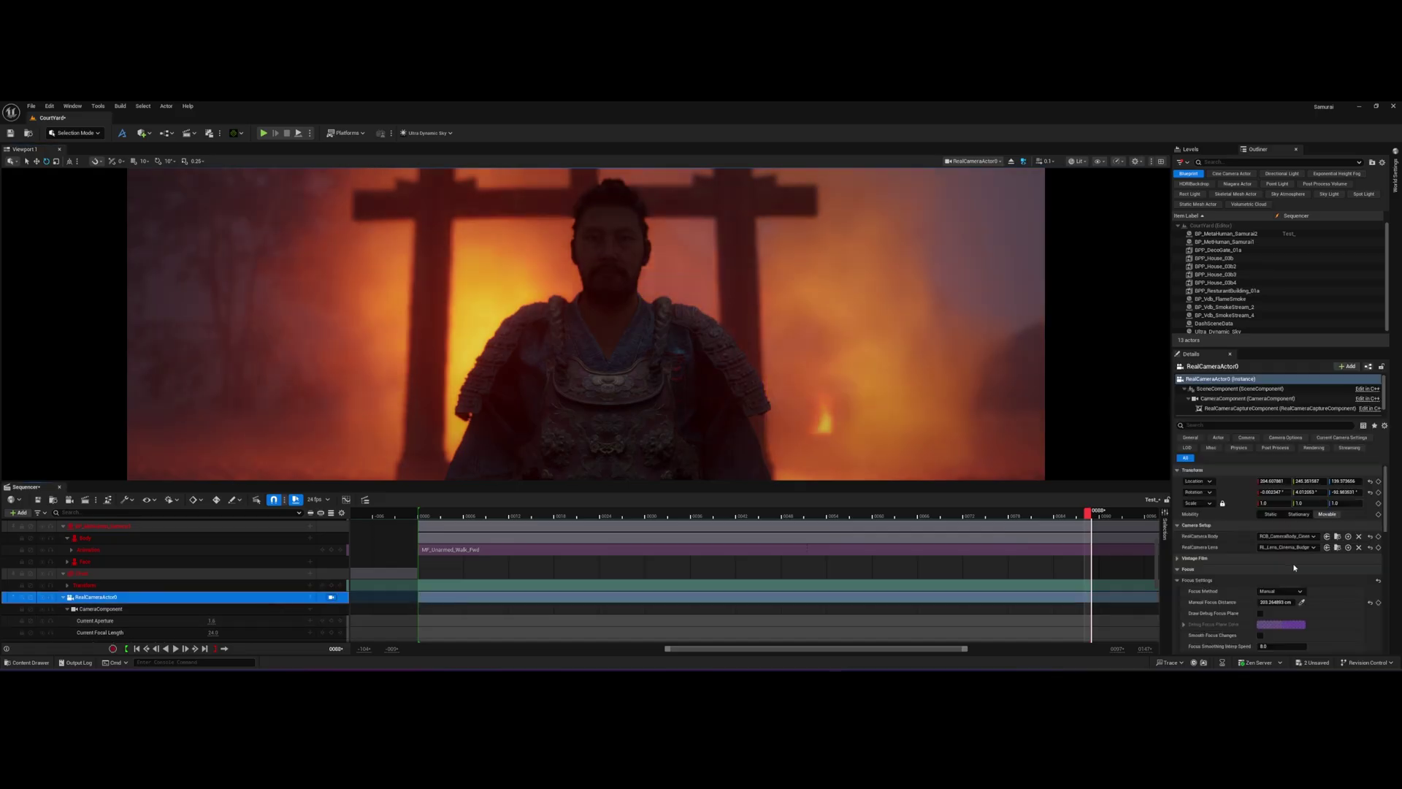
pyautogui.scroll(-1, 1285, 548)
pyautogui.click(1307, 495)
pyautogui.scroll(-4, 1334, 433)
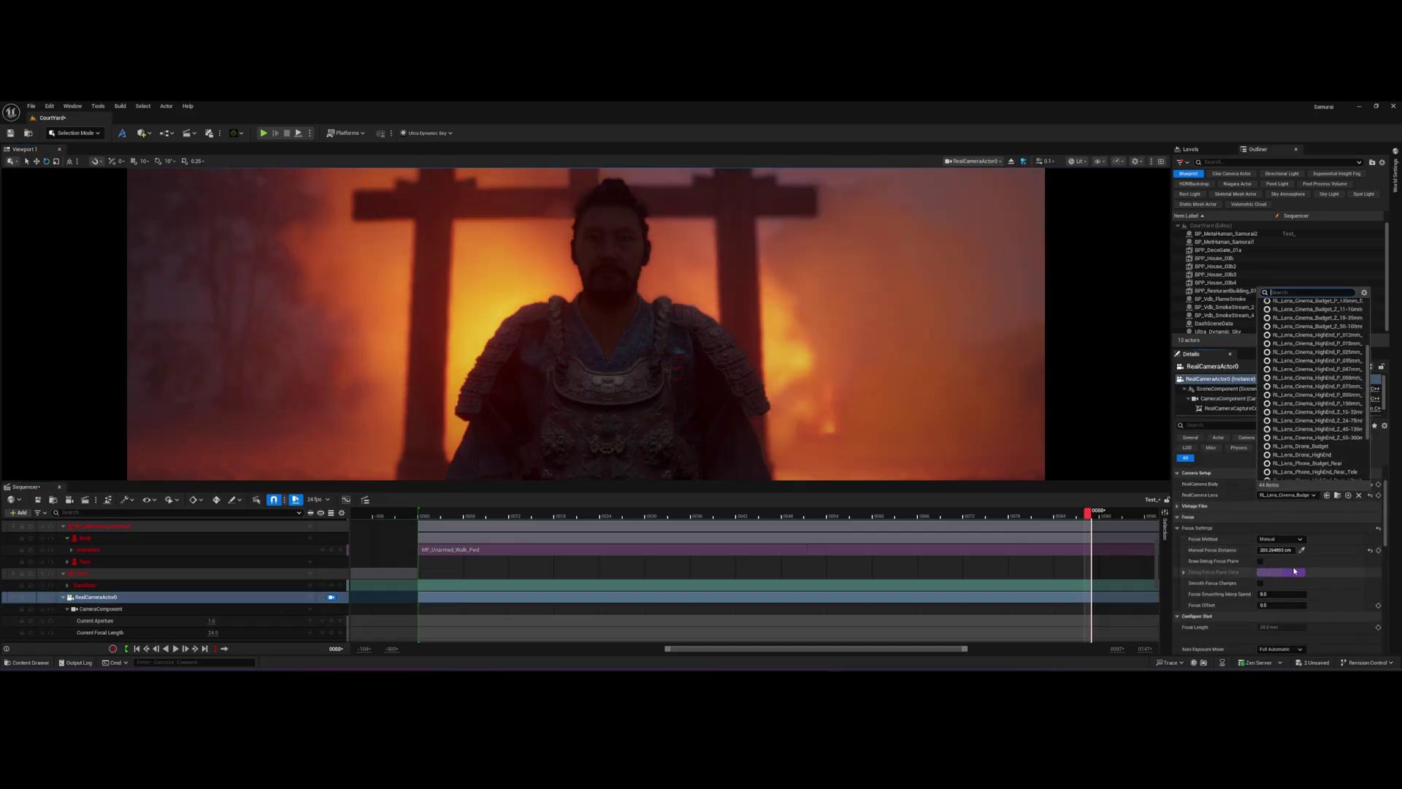
pyautogui.scroll(-5, 1294, 571)
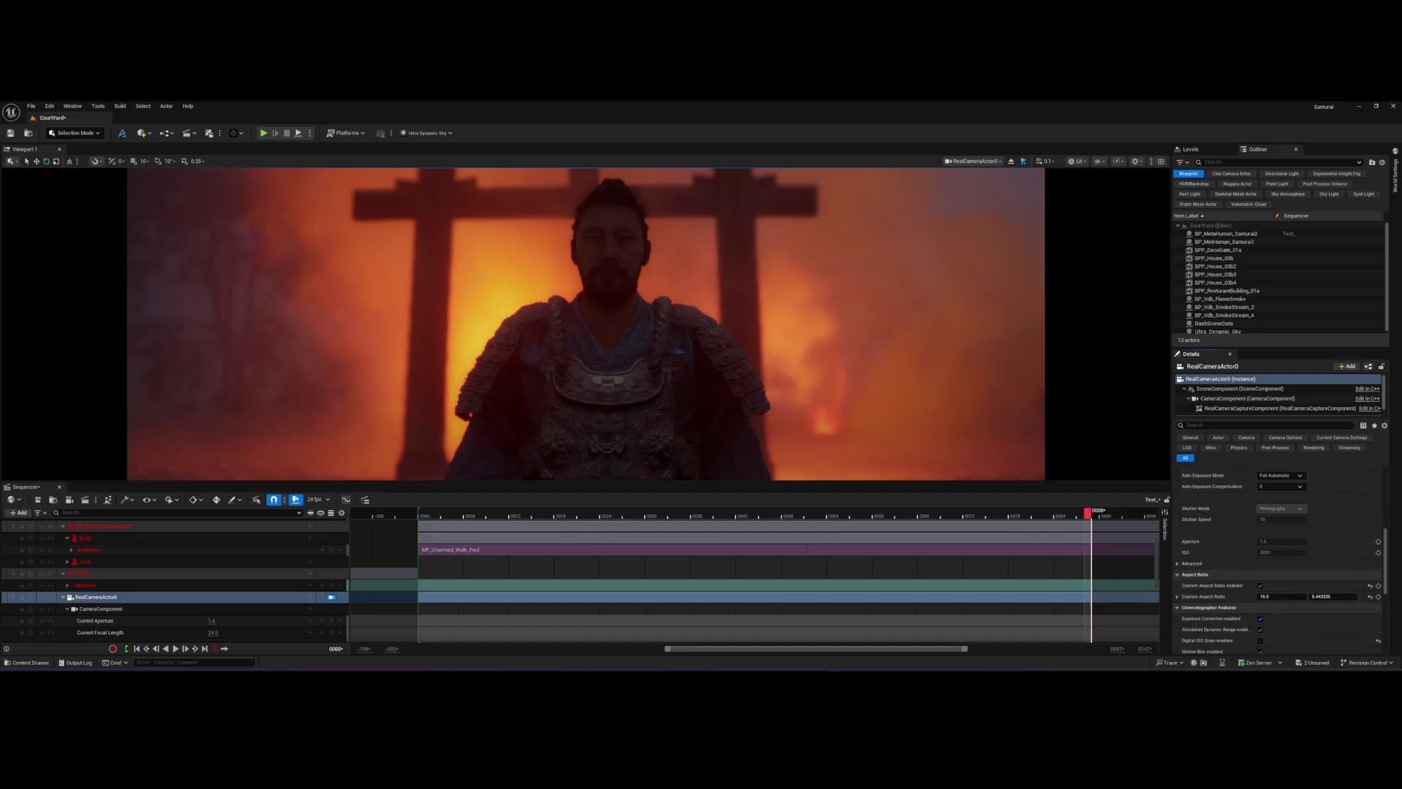
pyautogui.scroll(5, 1285, 570)
pyautogui.click(1304, 538)
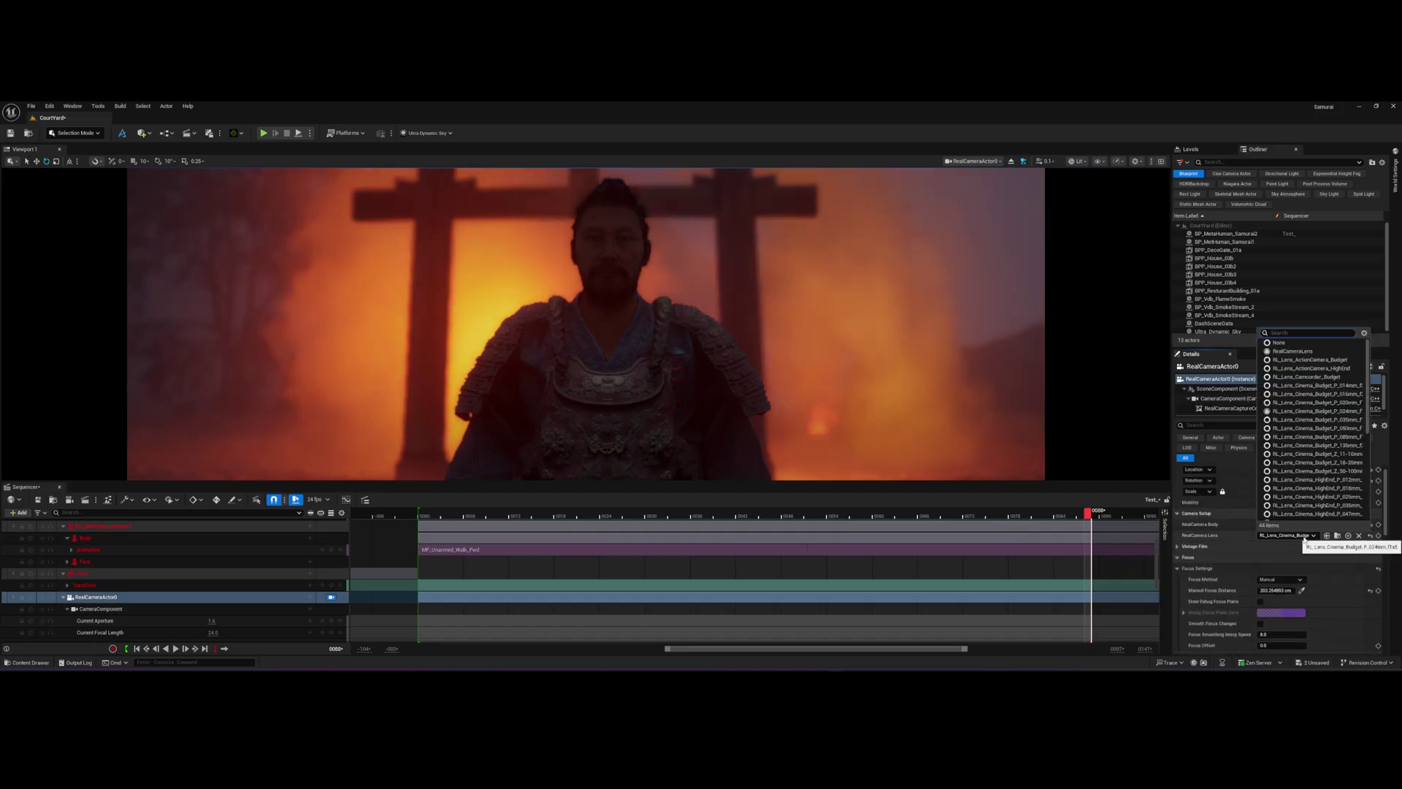
pyautogui.scroll(-3, 1295, 511)
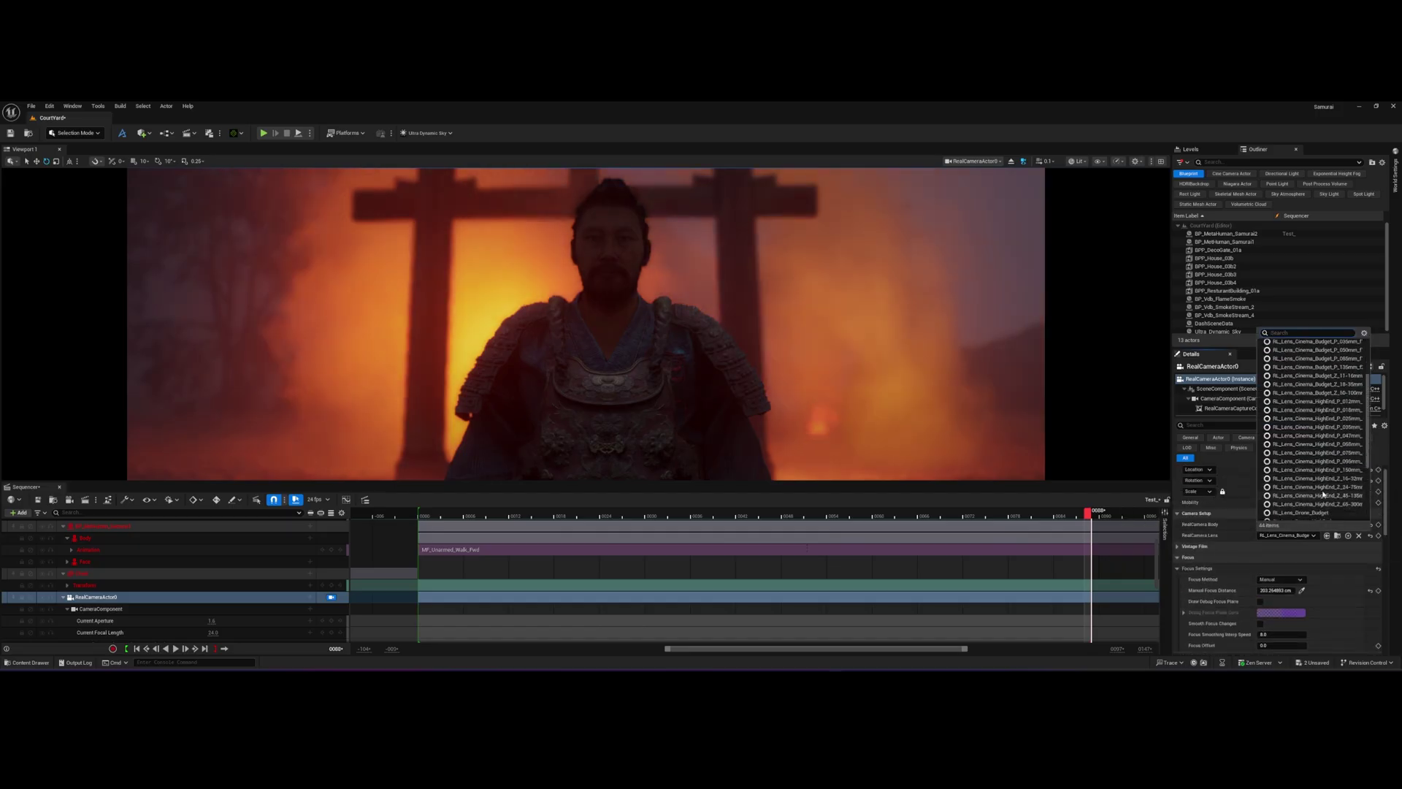
pyautogui.click(1325, 493)
# - Set the camera's focal length to about 56.7 mm and increase its manual focus distance to sharpen the samurai
pyautogui.scroll(-2, 1278, 562)
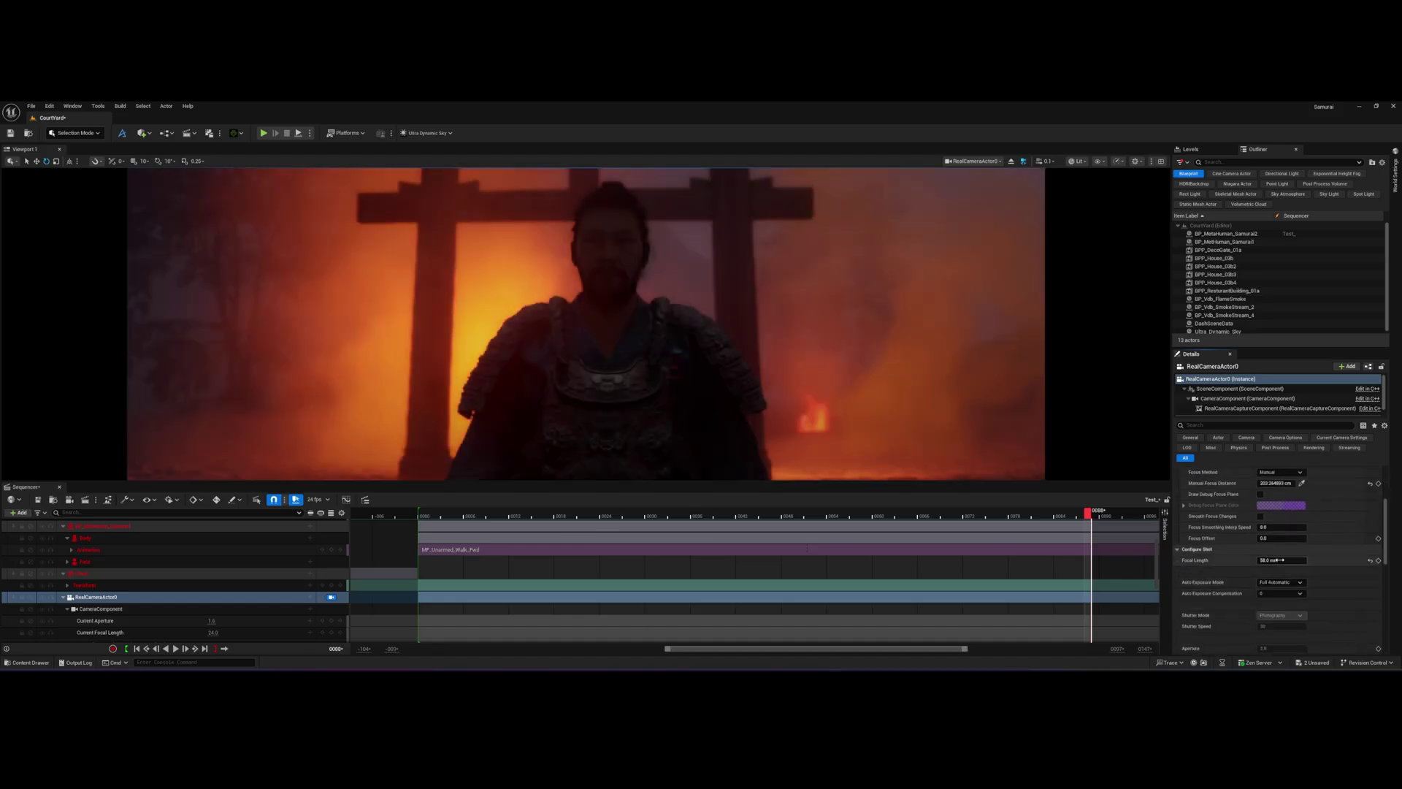
pyautogui.moveTo(1278, 562)
pyautogui.mouseDown()
pyautogui.moveTo(1296, 562)
pyautogui.moveTo(1274, 562)
pyautogui.mouseUp()
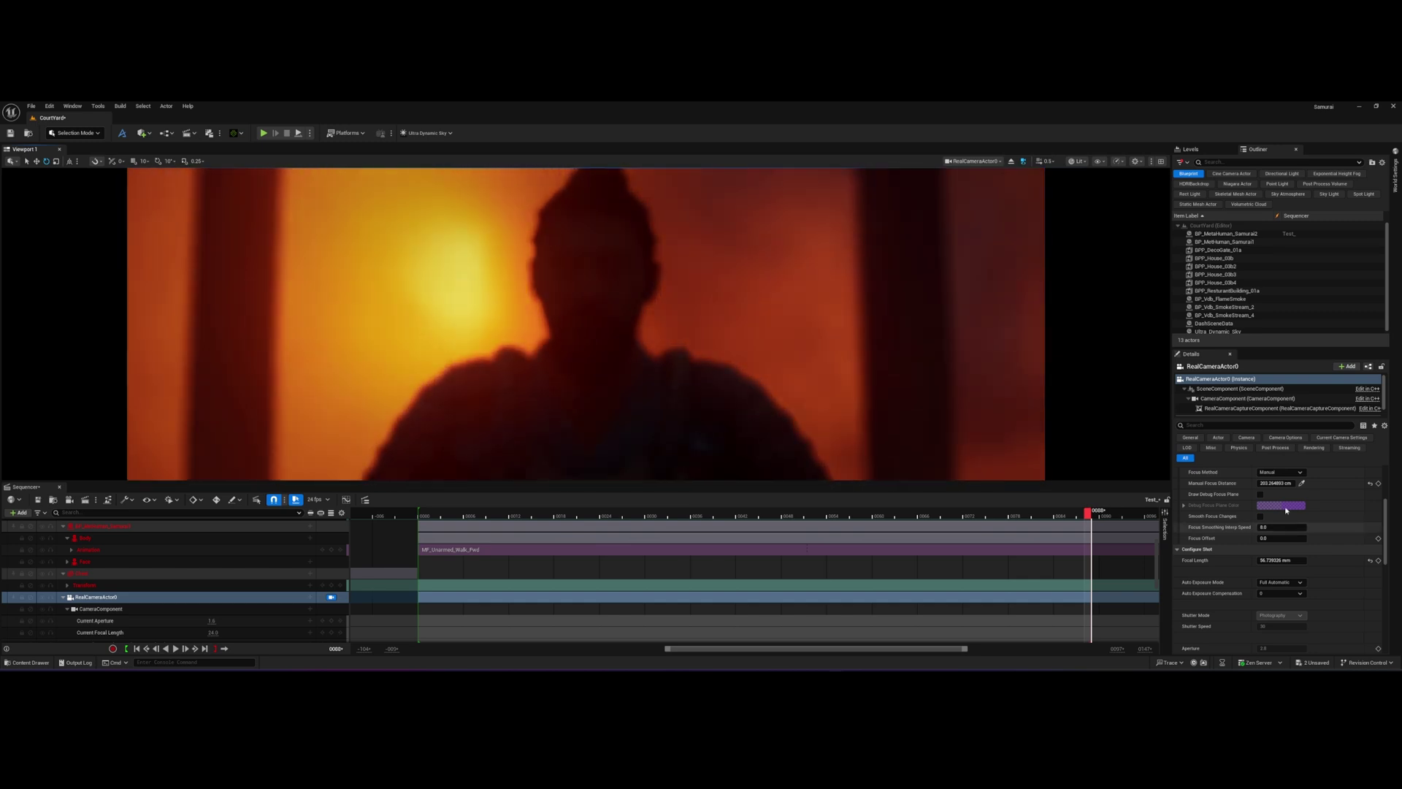
pyautogui.moveTo(1275, 482); pyautogui.dragTo(1296, 483)
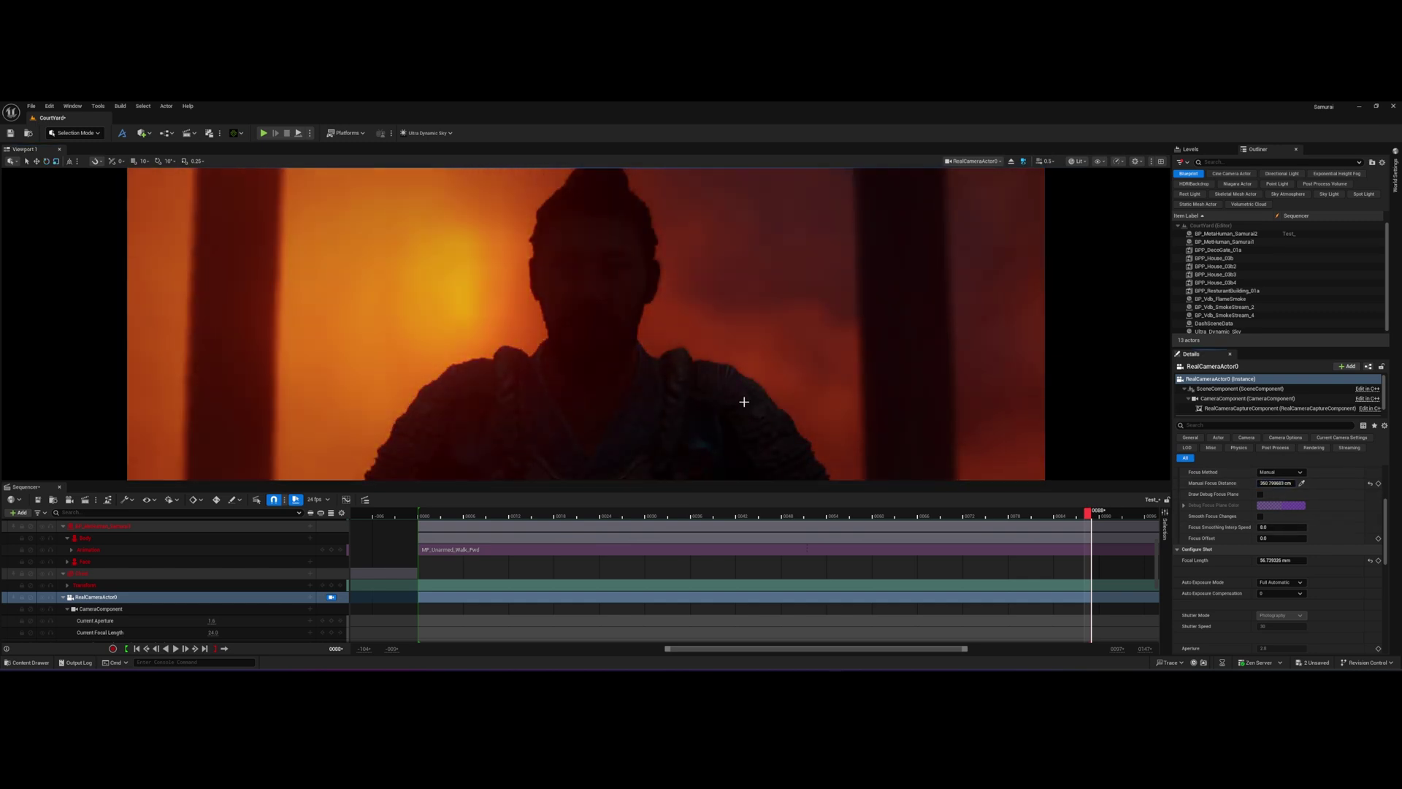
# - Play the walk sequence through the camera, pause at frame 27, and select the RealCameraActor0 track
pyautogui.press('space')
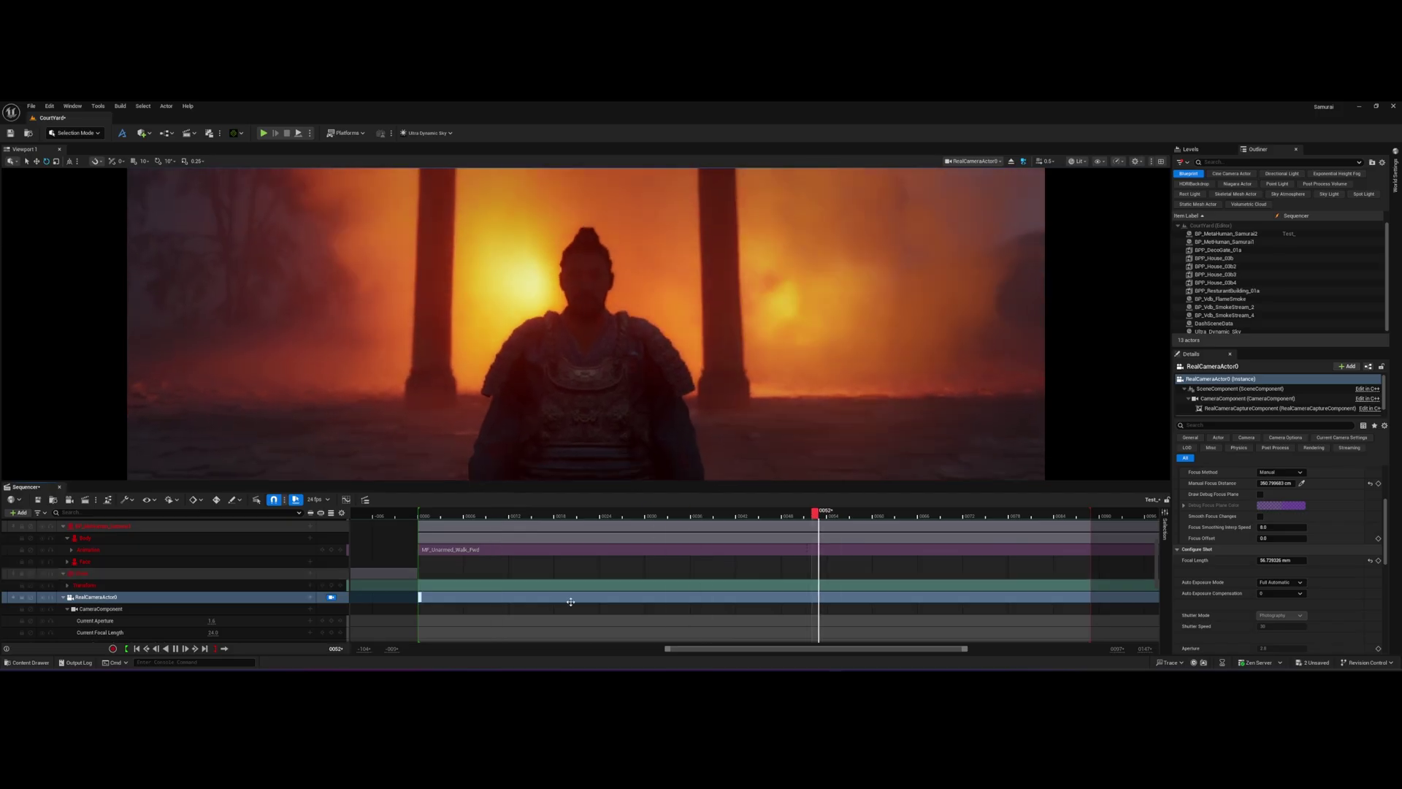
pyautogui.press('space')
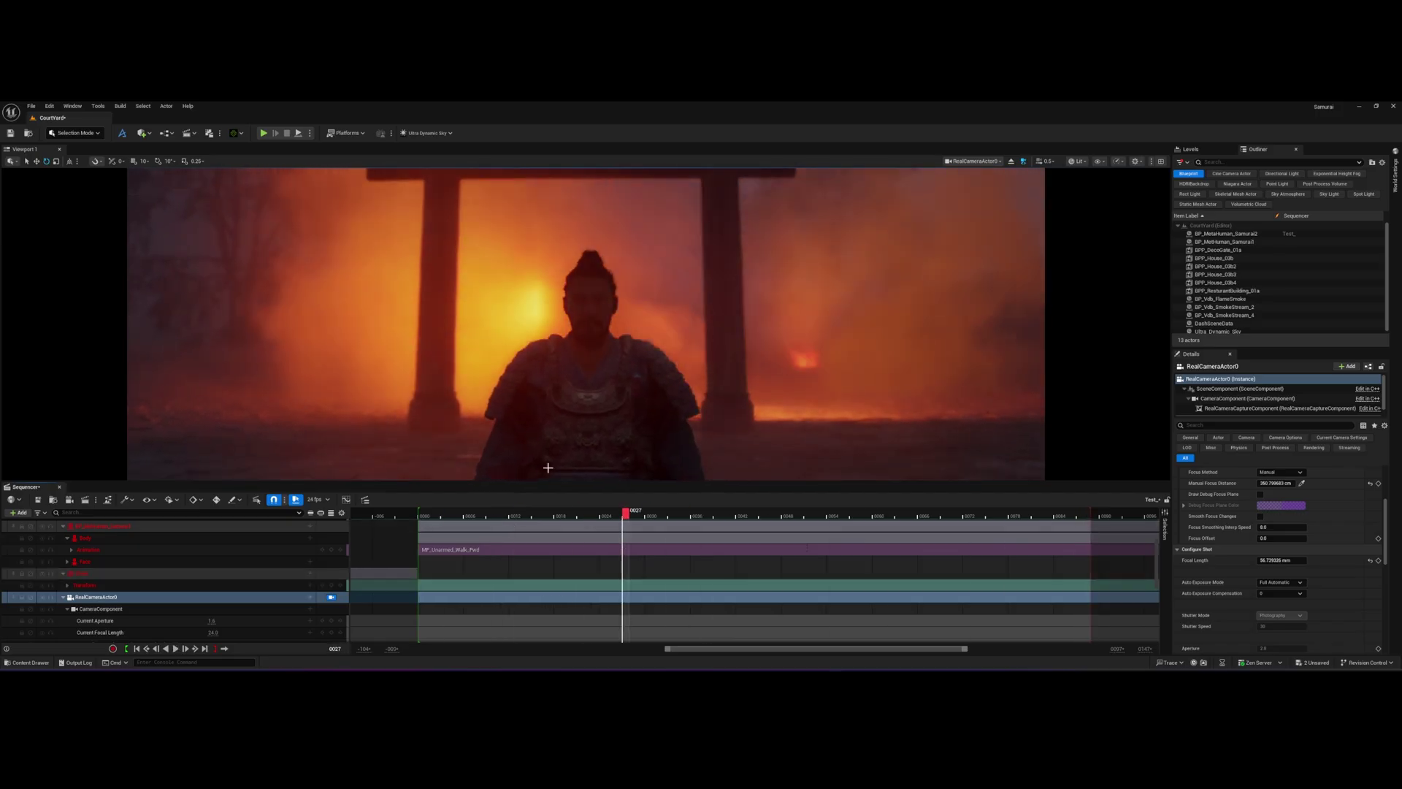
pyautogui.click(264, 600)
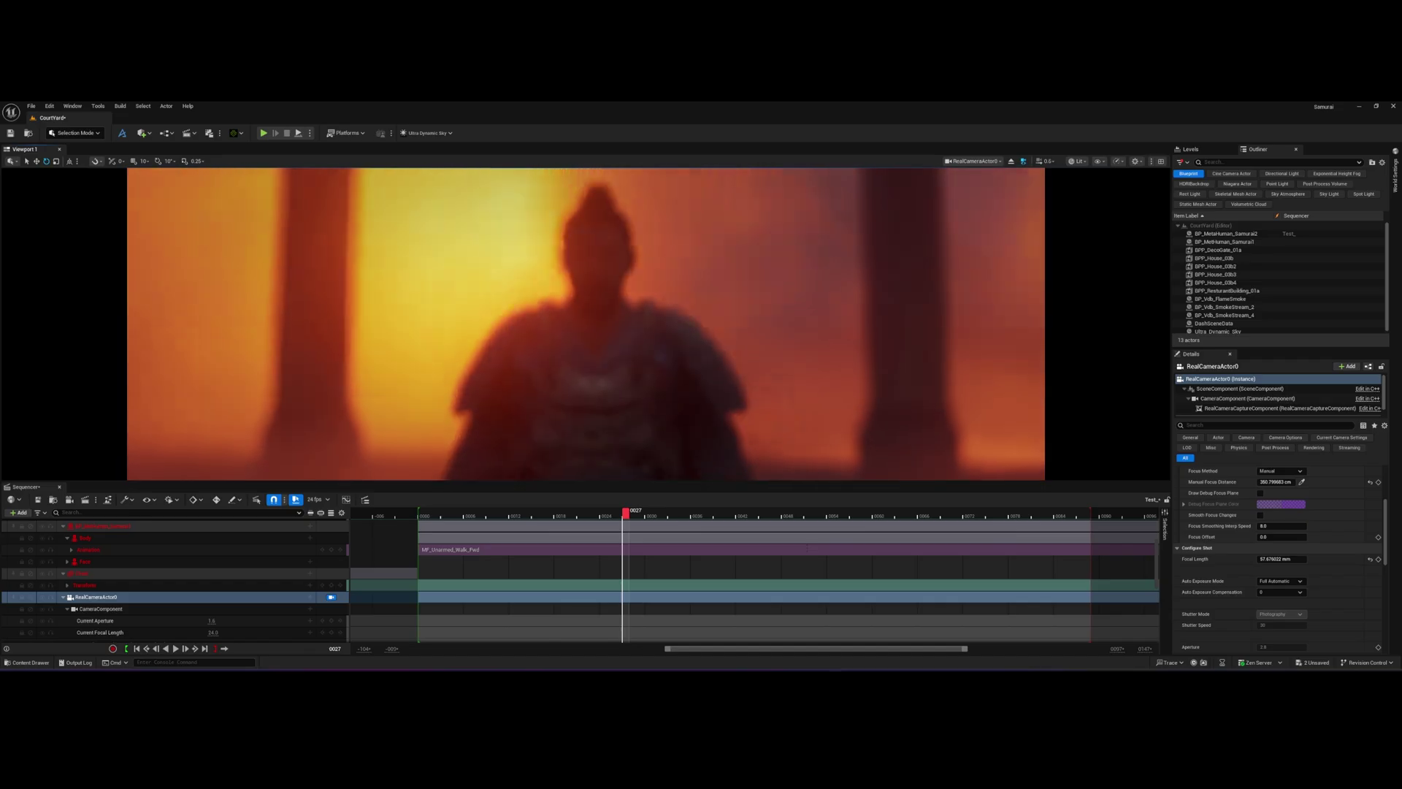
# - Enlarge the viewport above the Sequencer and reposition the camera to reframe the samurai
pyautogui.moveTo(636, 483); pyautogui.dragTo(629, 532)
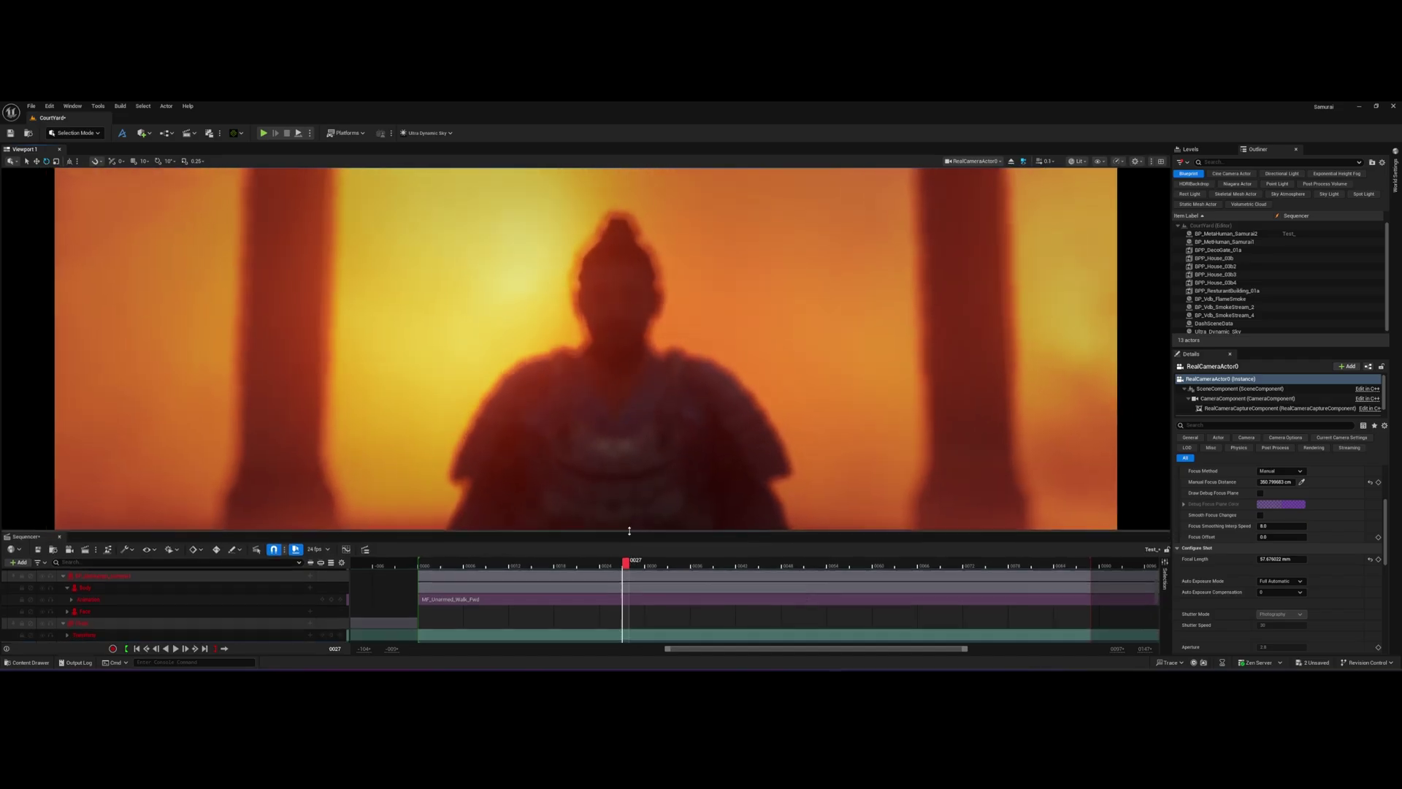
pyautogui.moveTo(629, 467); pyautogui.dragTo(668, 460, button='right')
pyautogui.scroll(3, 628, 467)
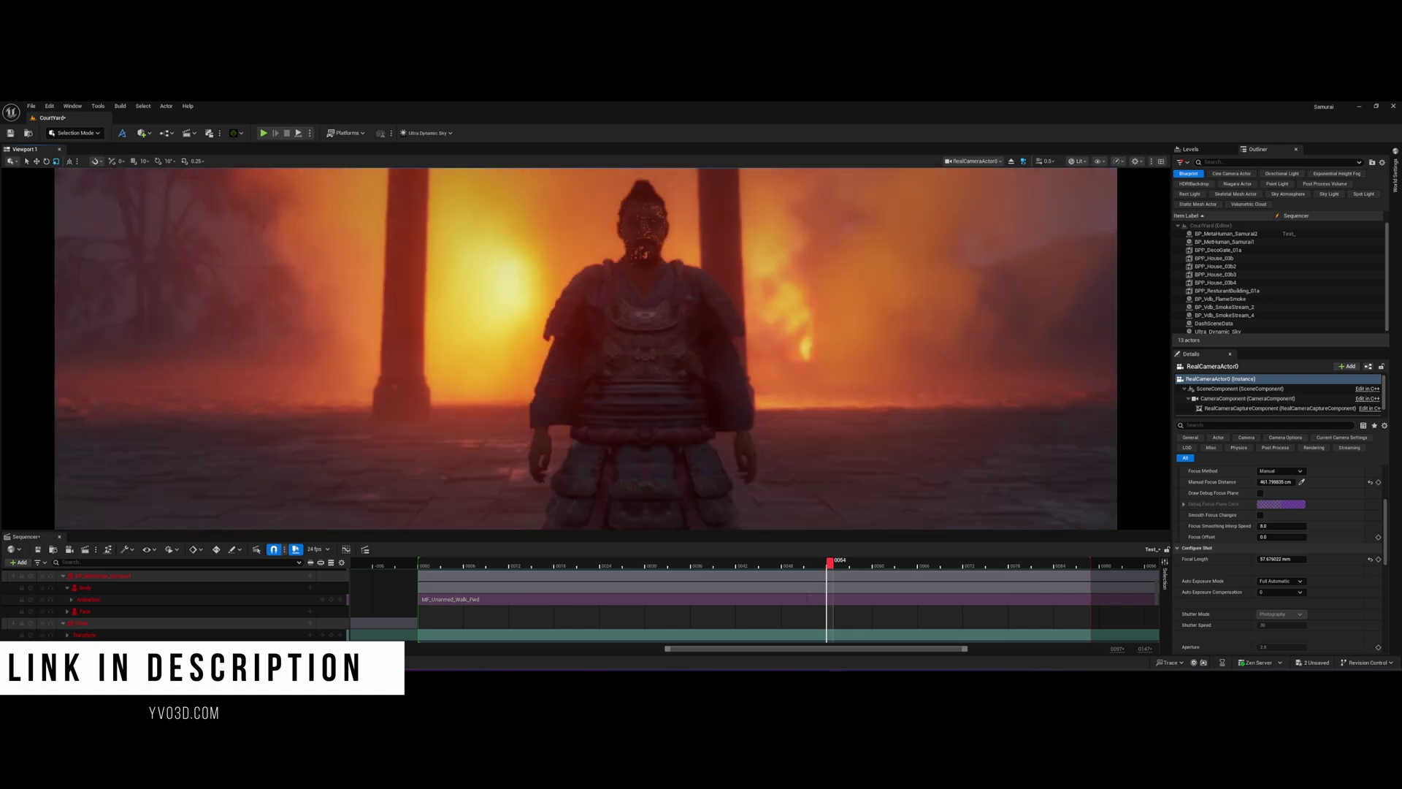
pyautogui.scroll(1, 585, 419)
pyautogui.moveTo(585, 419); pyautogui.dragTo(585, 419, button='right')
# - Play the sequence from the start and raise the width value of the camera's custom aspect ratio slightly above 16
pyautogui.moveTo(584, 563); pyautogui.dragTo(417, 565)
pyautogui.press('space')
pyautogui.scroll(-5, 1277, 574)
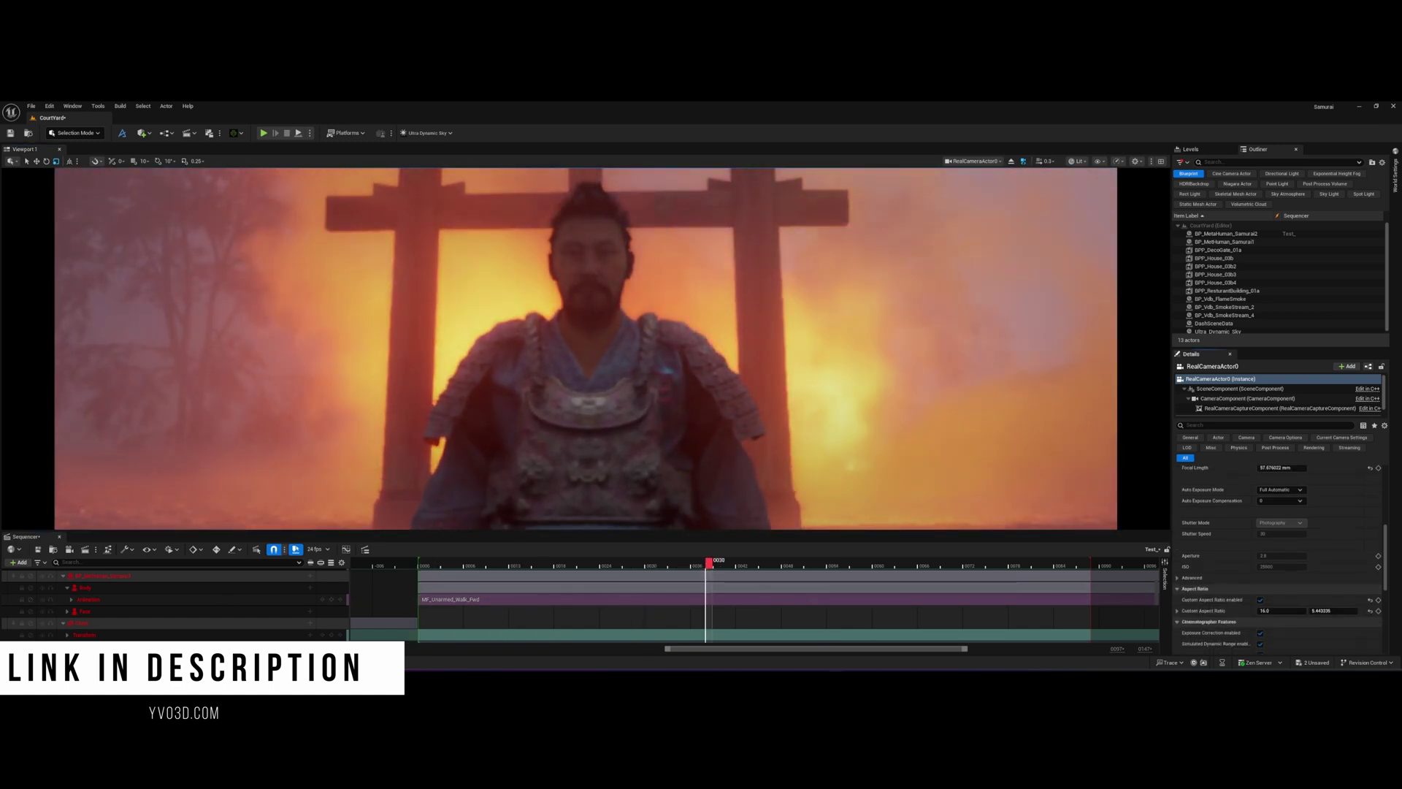
pyautogui.moveTo(1281, 574); pyautogui.dragTo(1263, 574)
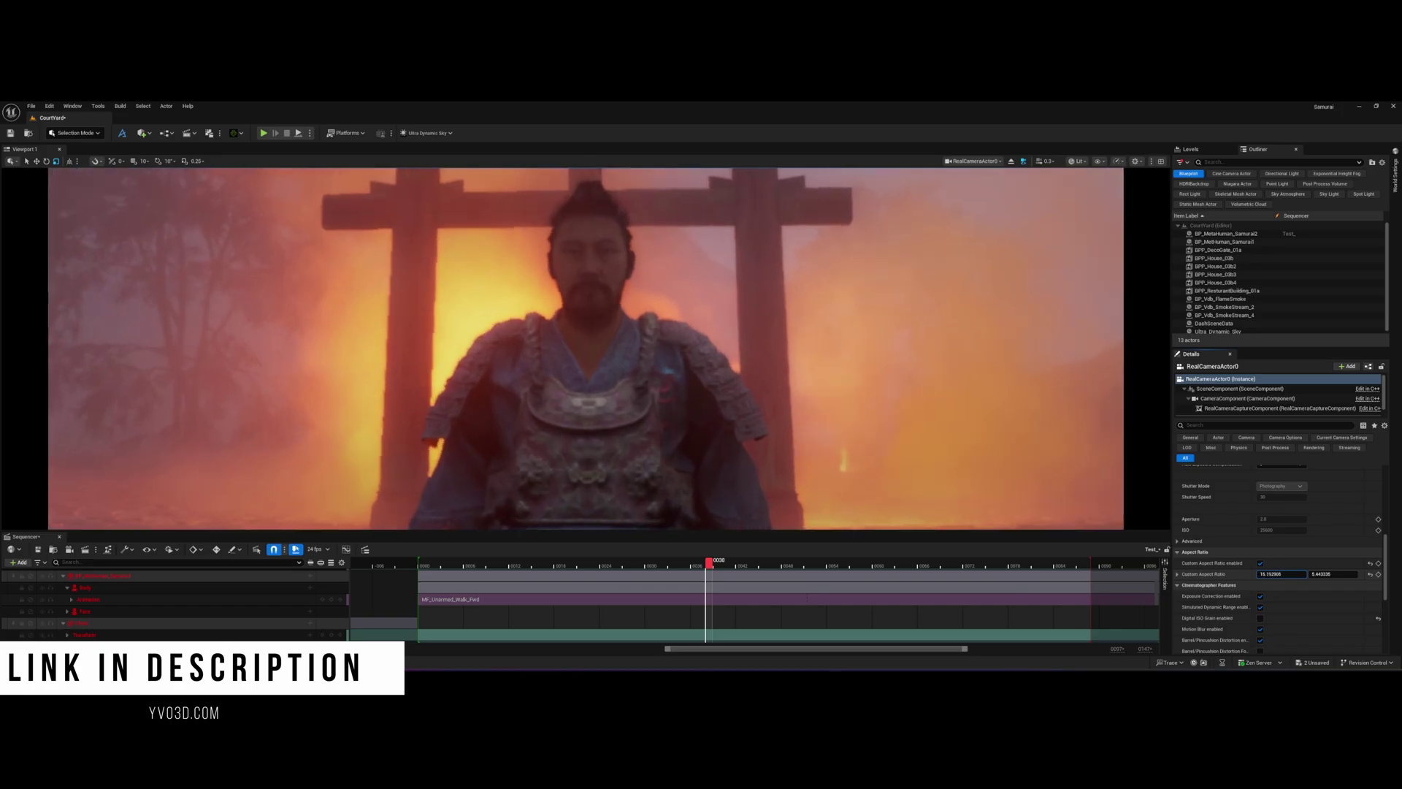